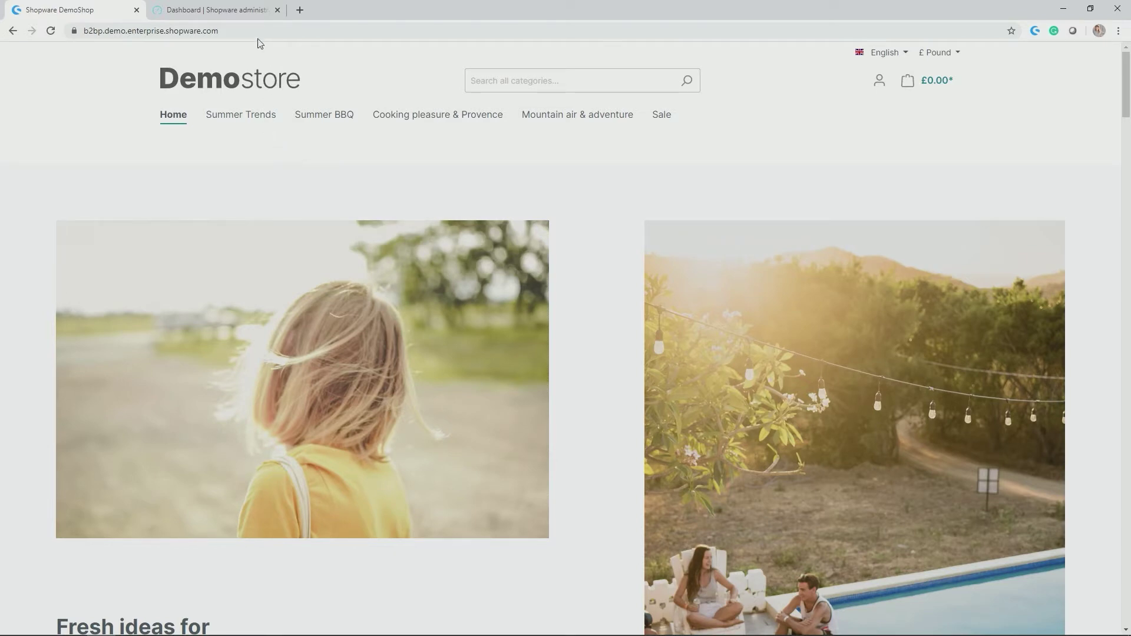
Go to Catalogues > Categories in the administration and expand Catalogue Demo in the tree.
mouse_move(241, 115)
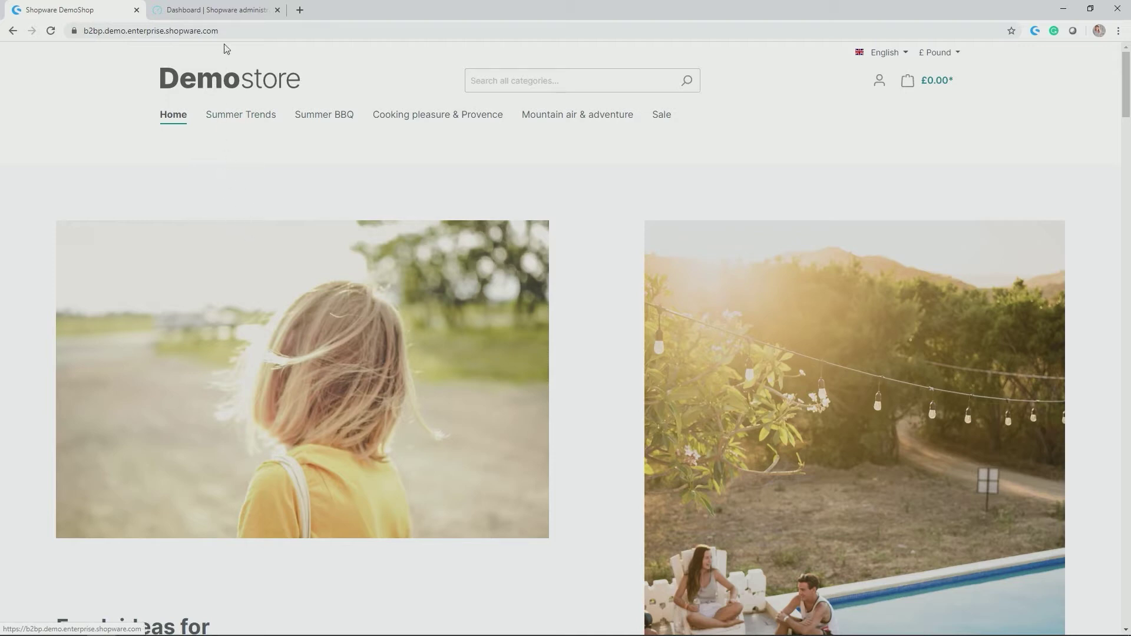
left_click(224, 10)
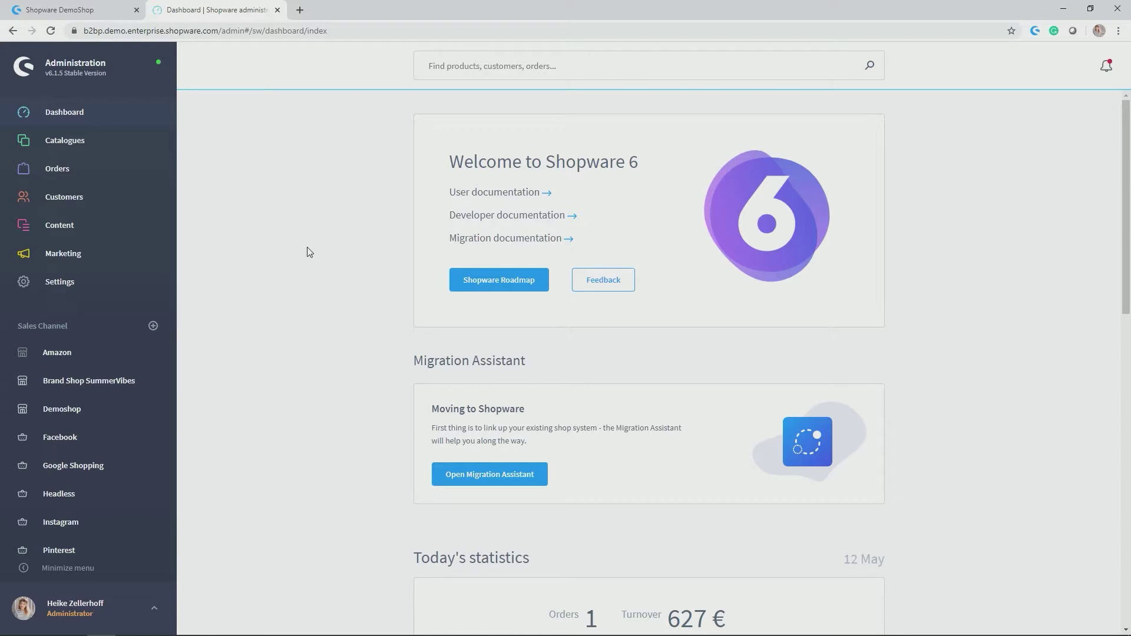
left_click(122, 145)
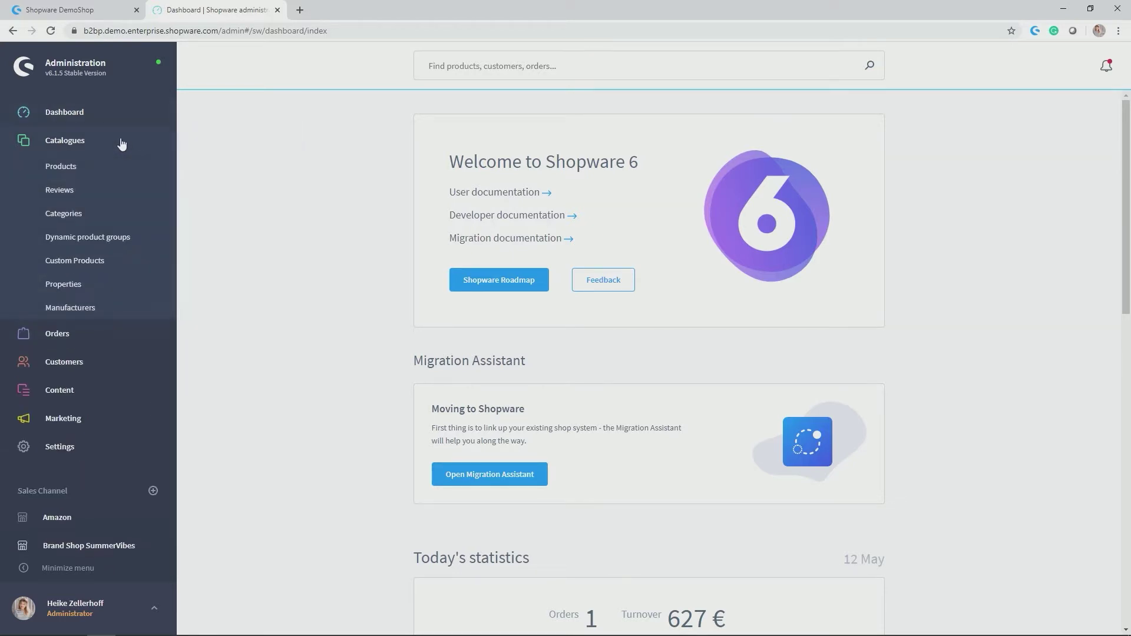
left_click(89, 217)
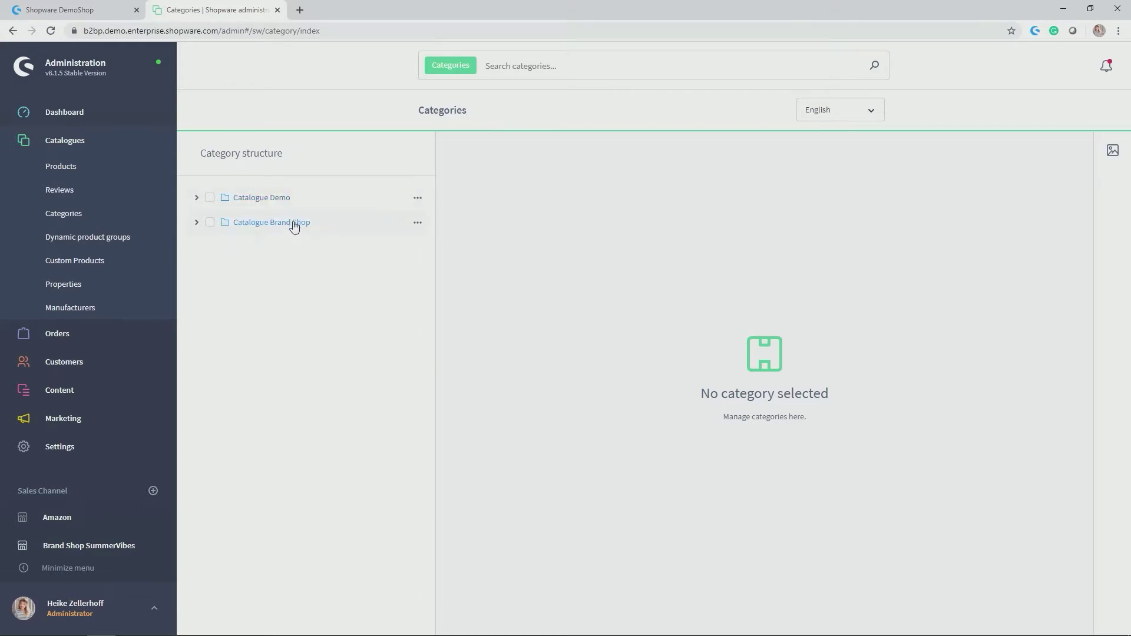
left_click(198, 198)
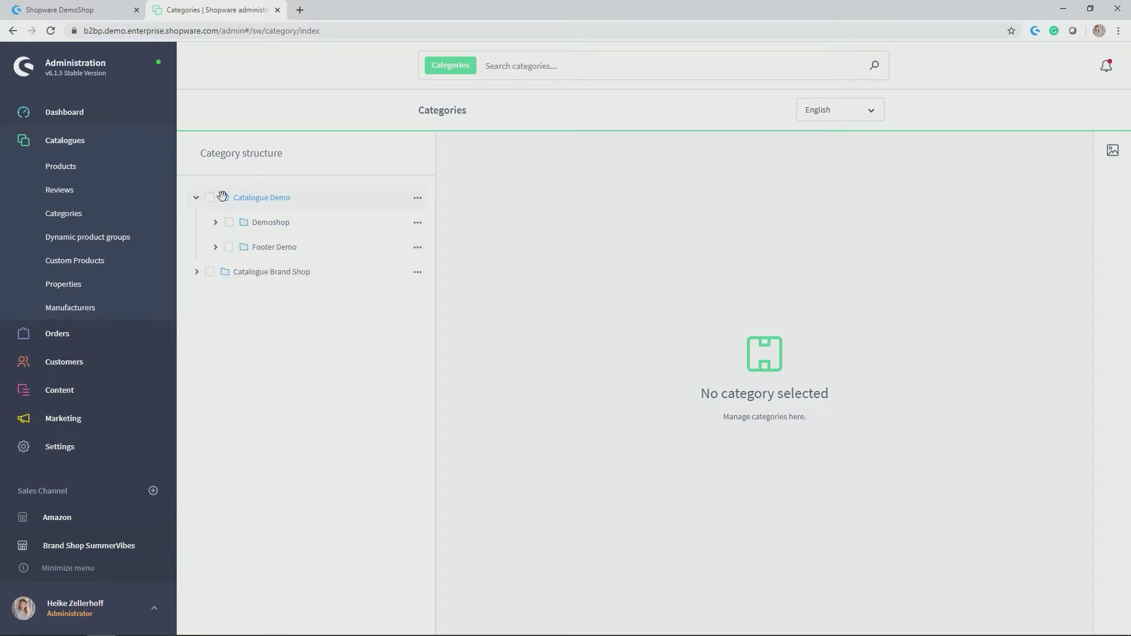
Expand Demoshop and Summer Trends, briefly opening and closing Summer BBQ.
left_click(216, 224)
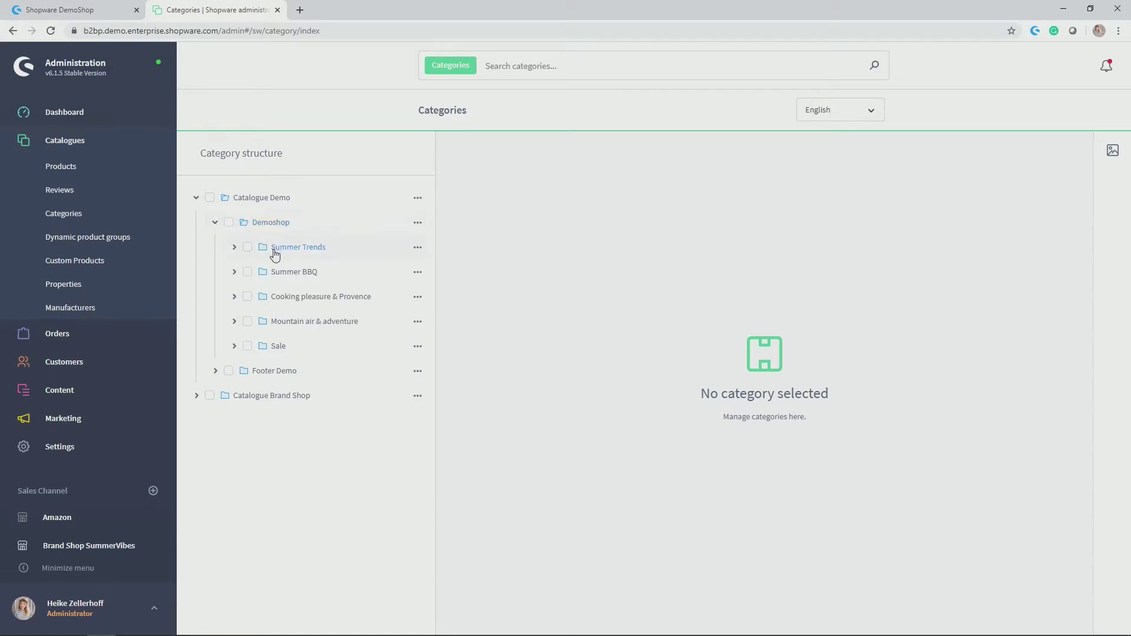
left_click(235, 248)
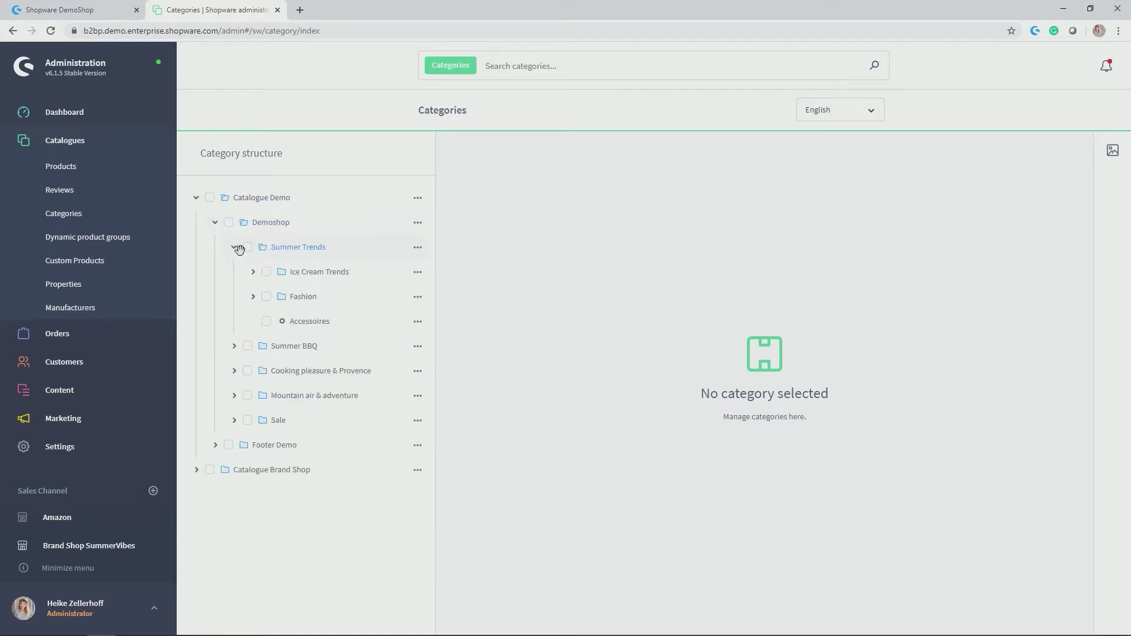
left_click(234, 347)
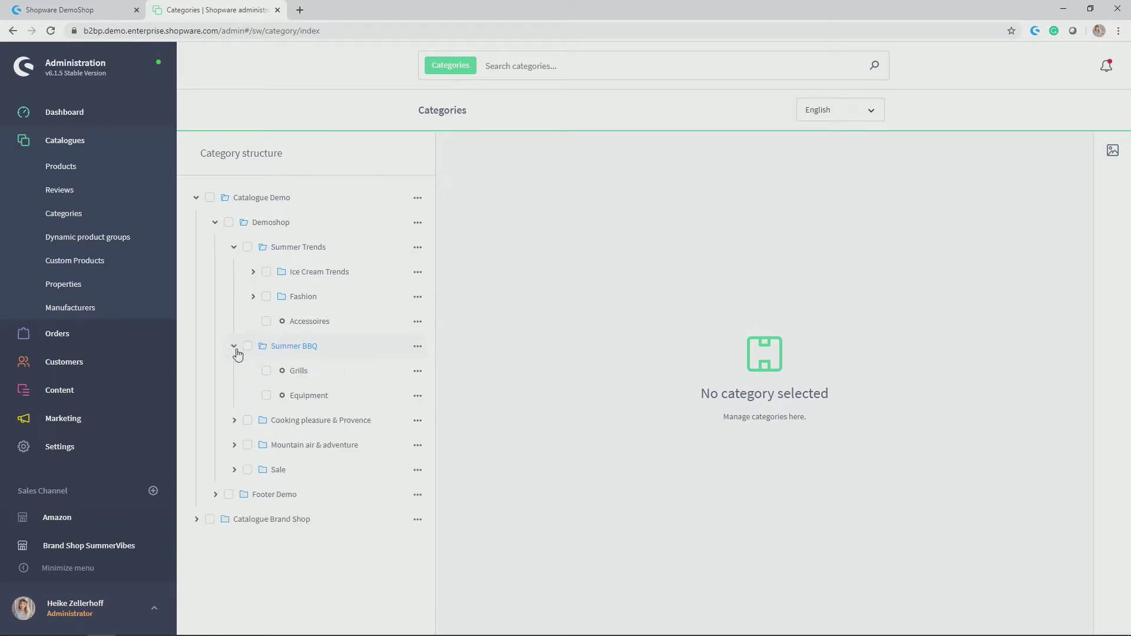
left_click(235, 349)
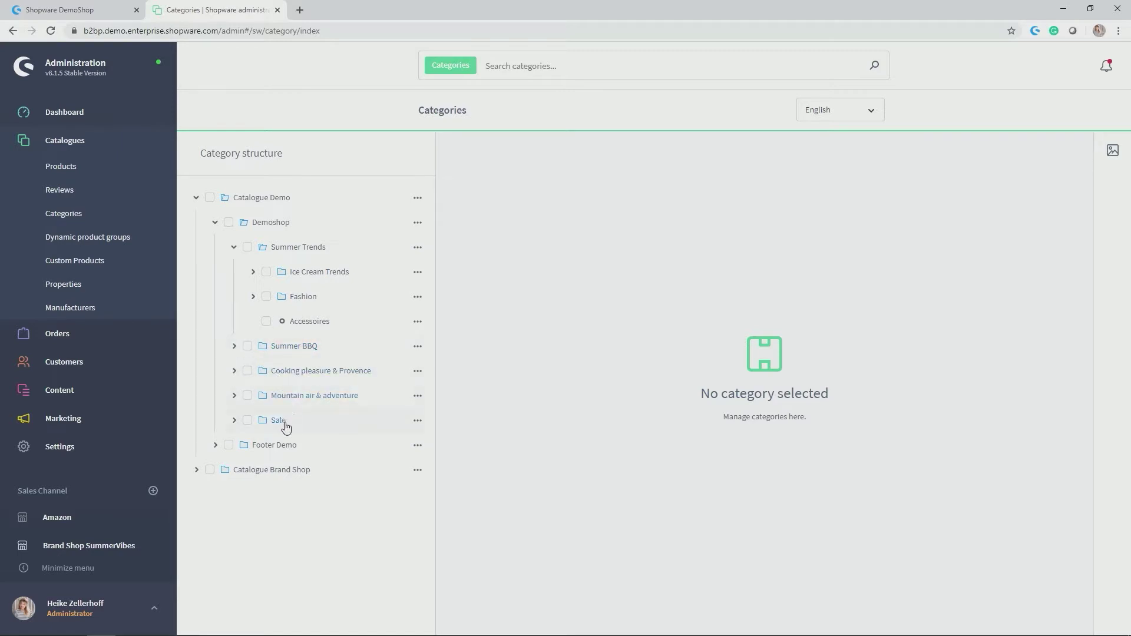
Browse Footer Demo's Shop service and Information pages, then collapse Footer Demo and Summer Trends.
left_click(215, 446)
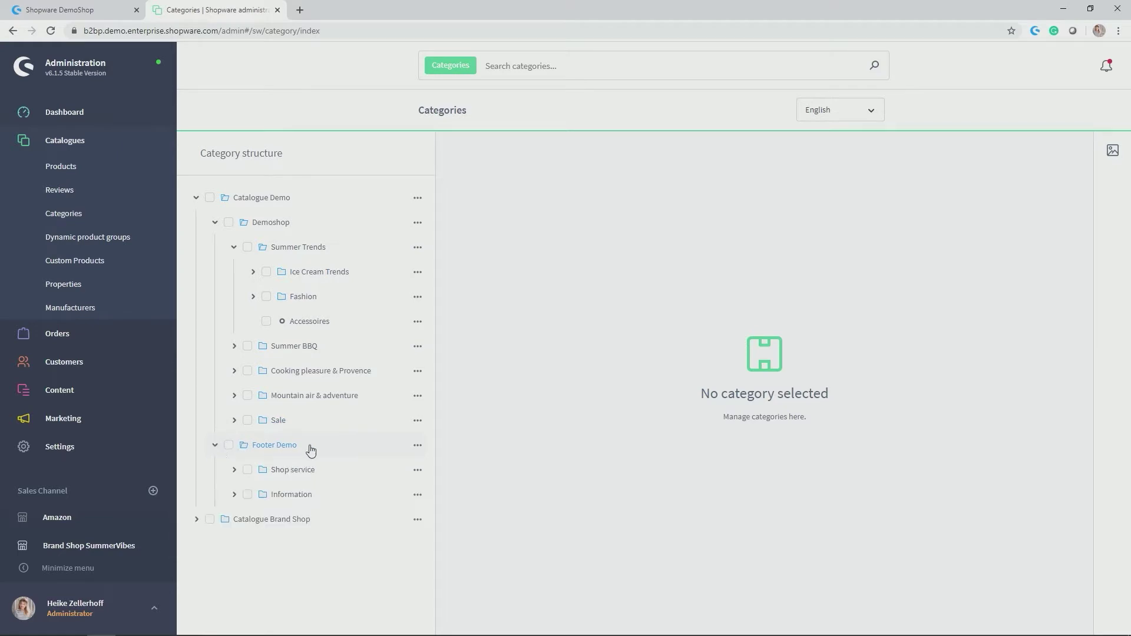
left_click(235, 472)
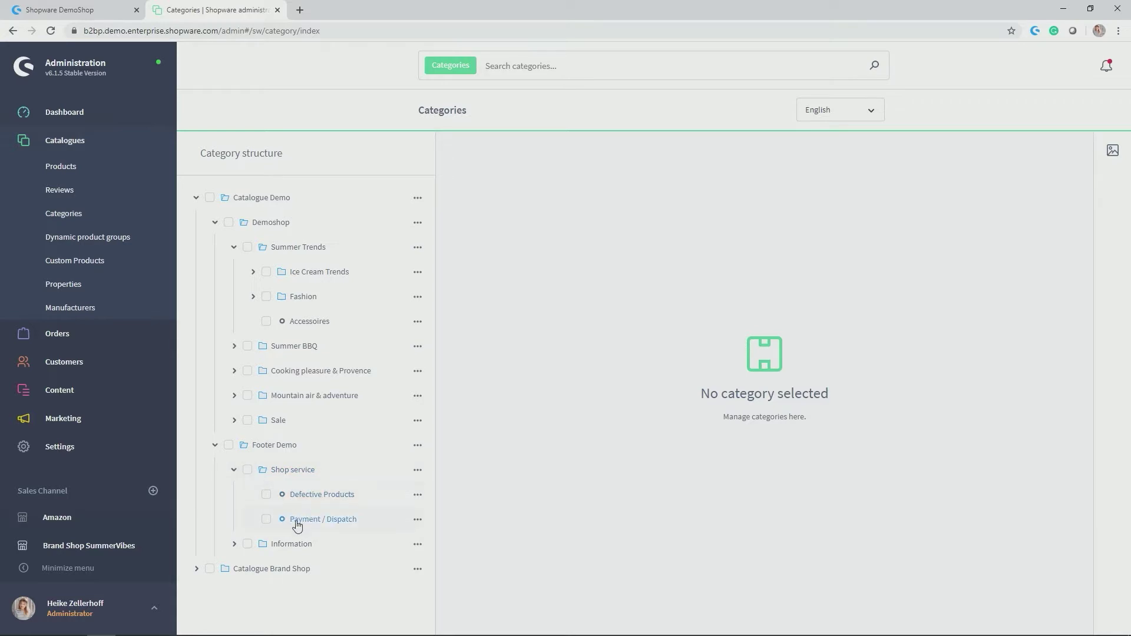
left_click(234, 545)
scroll(289, 555, "down", 1)
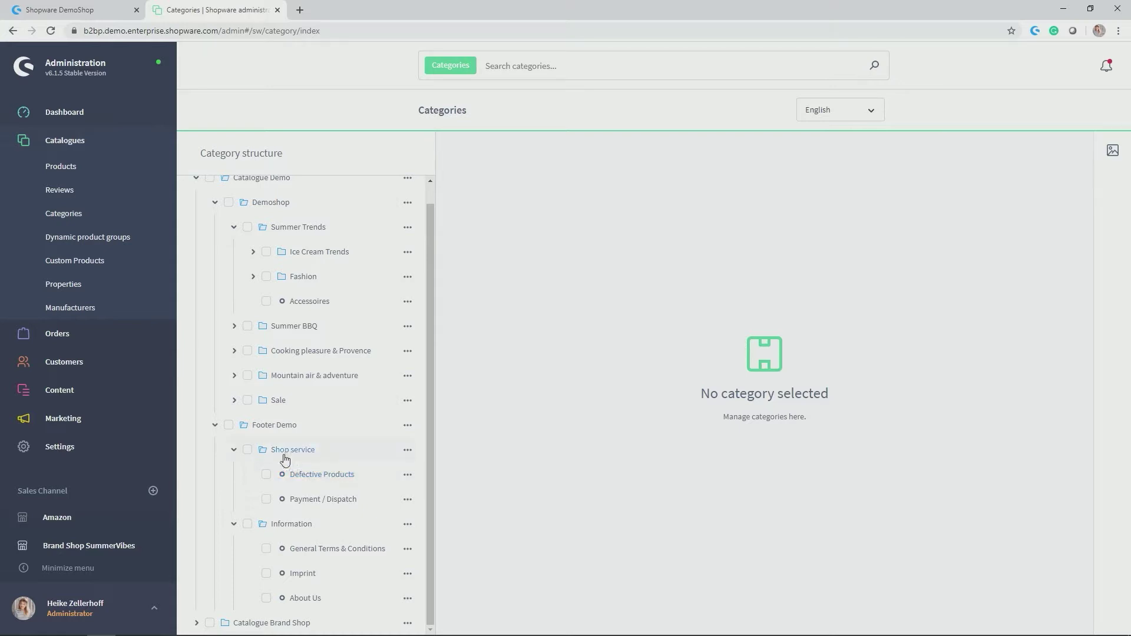
left_click(215, 425)
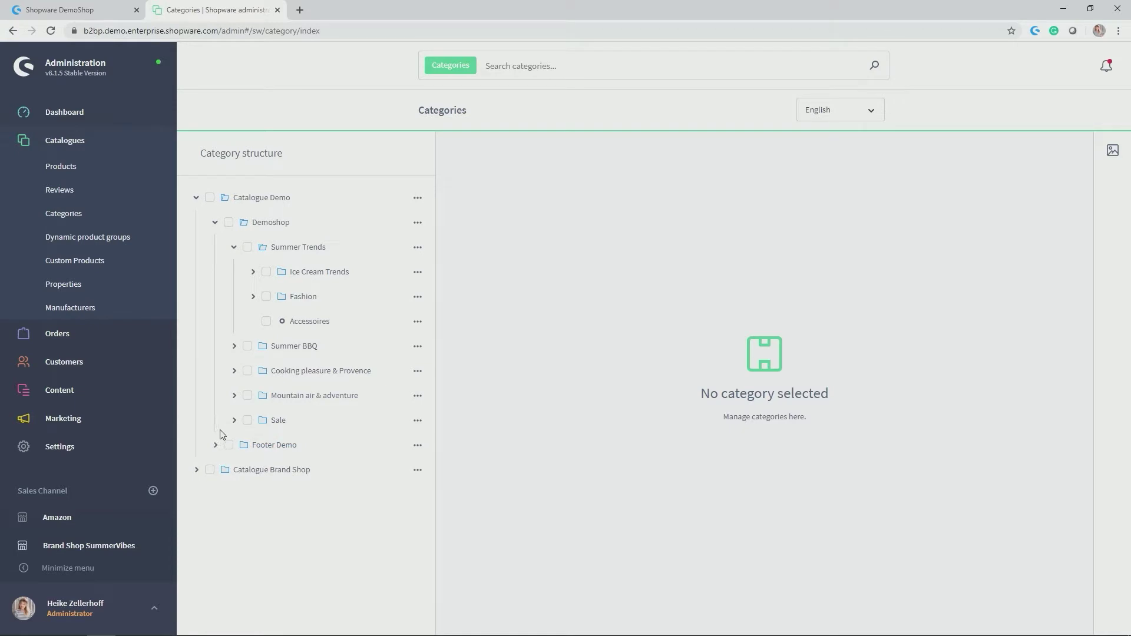
left_click(234, 248)
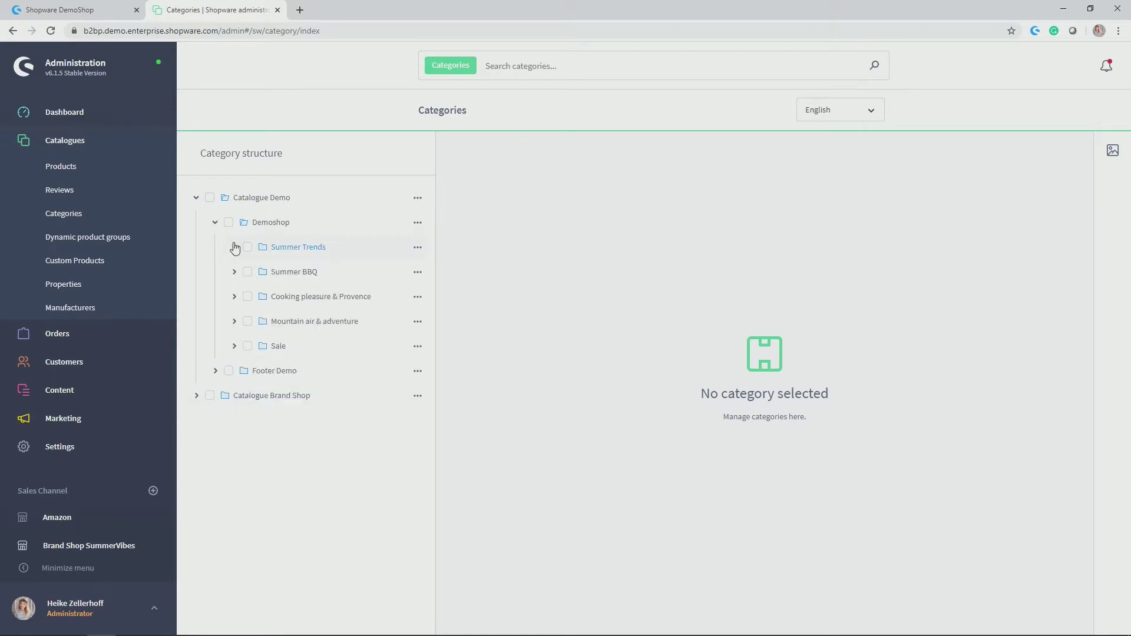
Create Test Category under Demoshop and drag it above Summer Trends.
left_click(417, 224)
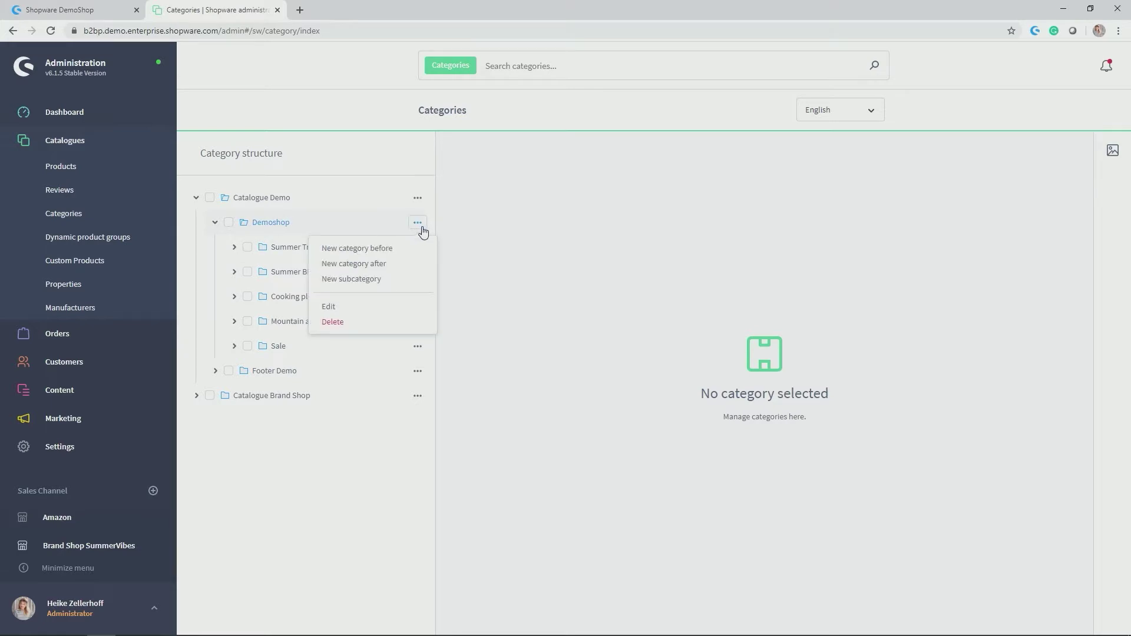
left_click(390, 284)
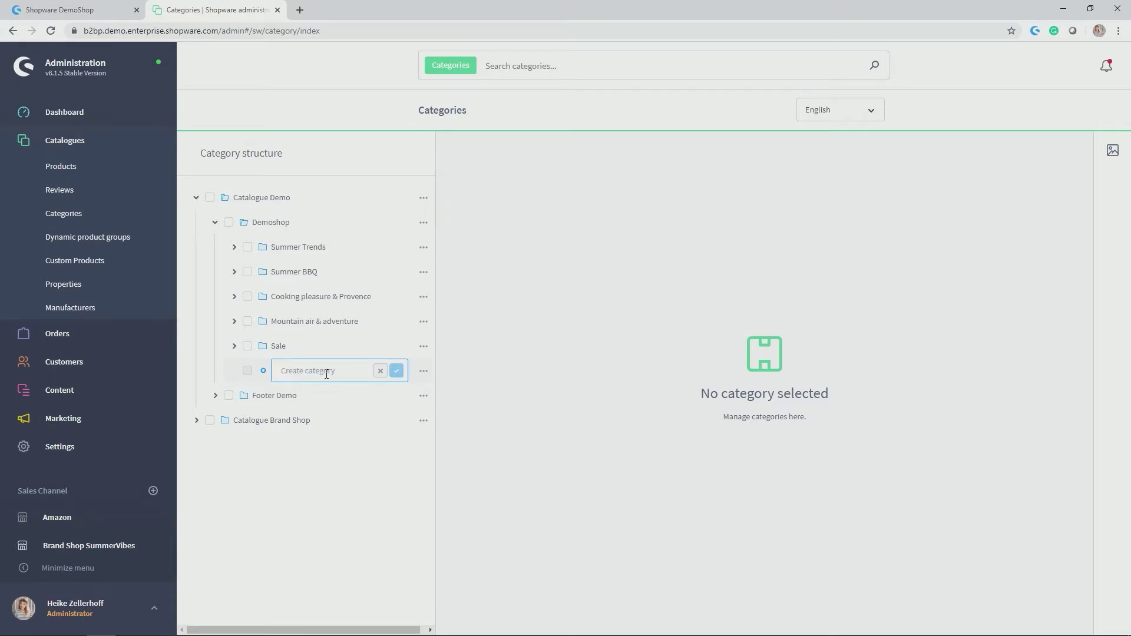
type("Test Category")
left_click(396, 372)
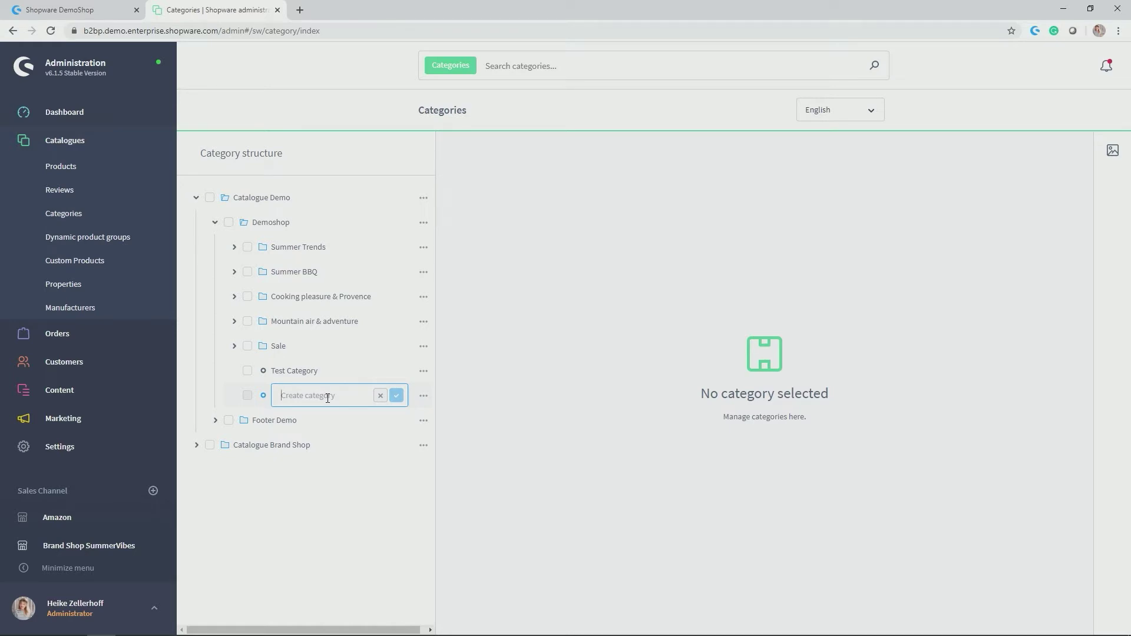
left_click(470, 364)
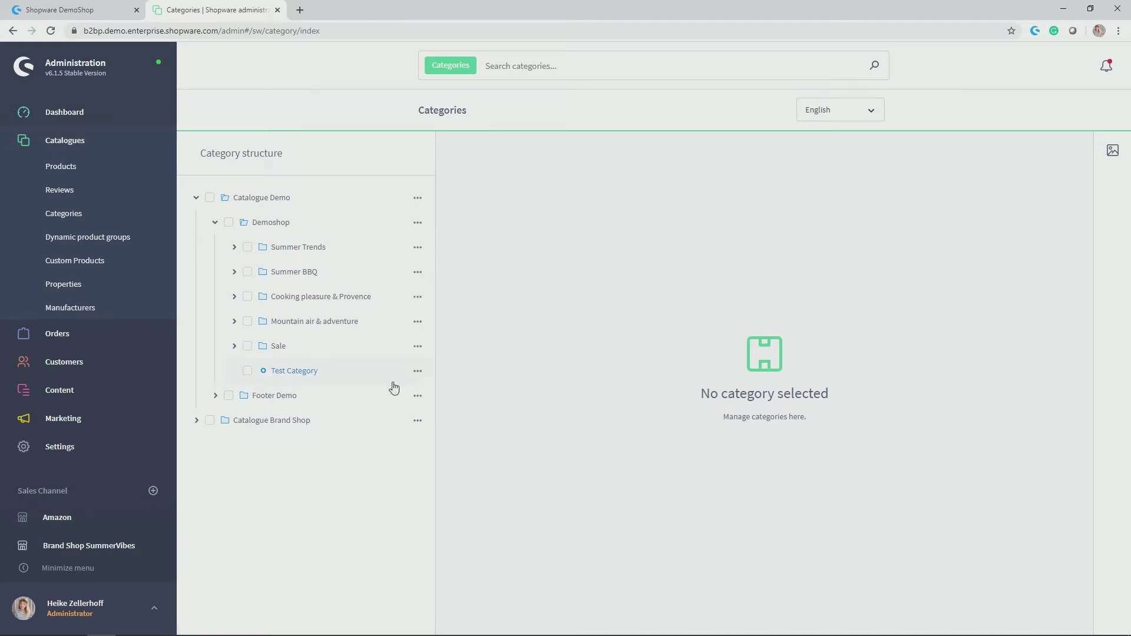
left_click_drag(300, 376, 303, 246)
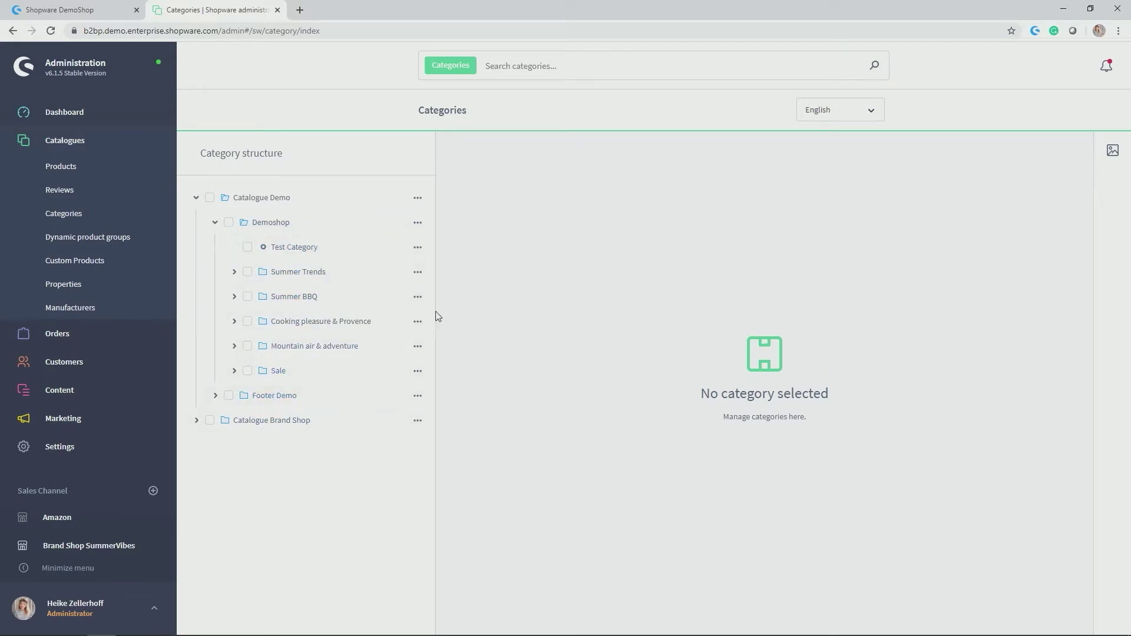
Add a child named Subcategory under Test Category, then open Test Category's details.
left_click(419, 248)
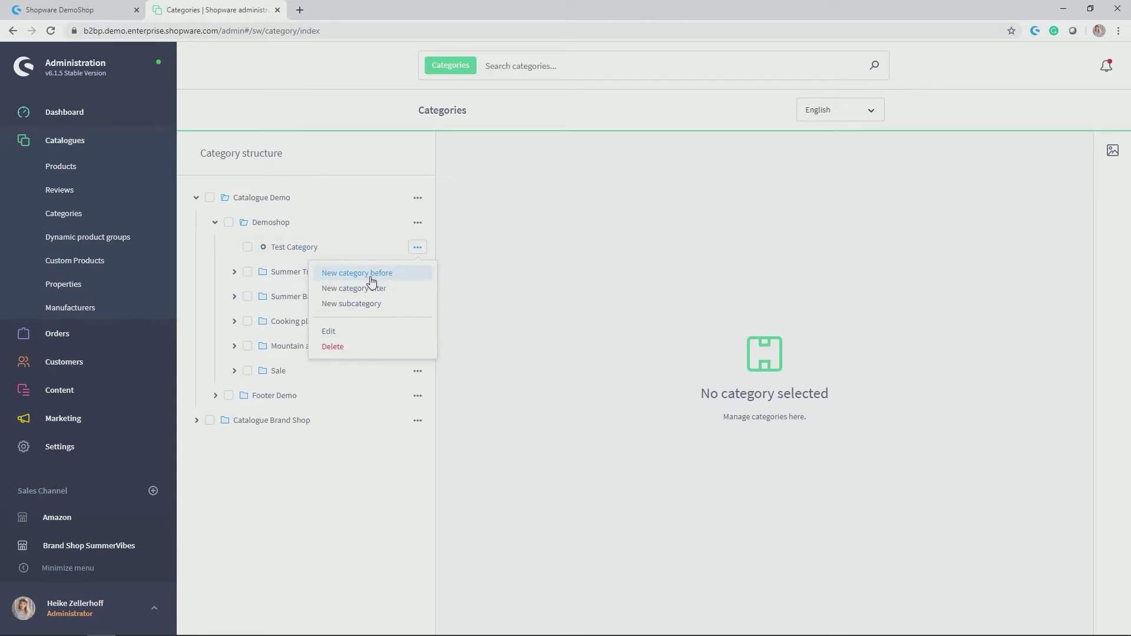
left_click(350, 306)
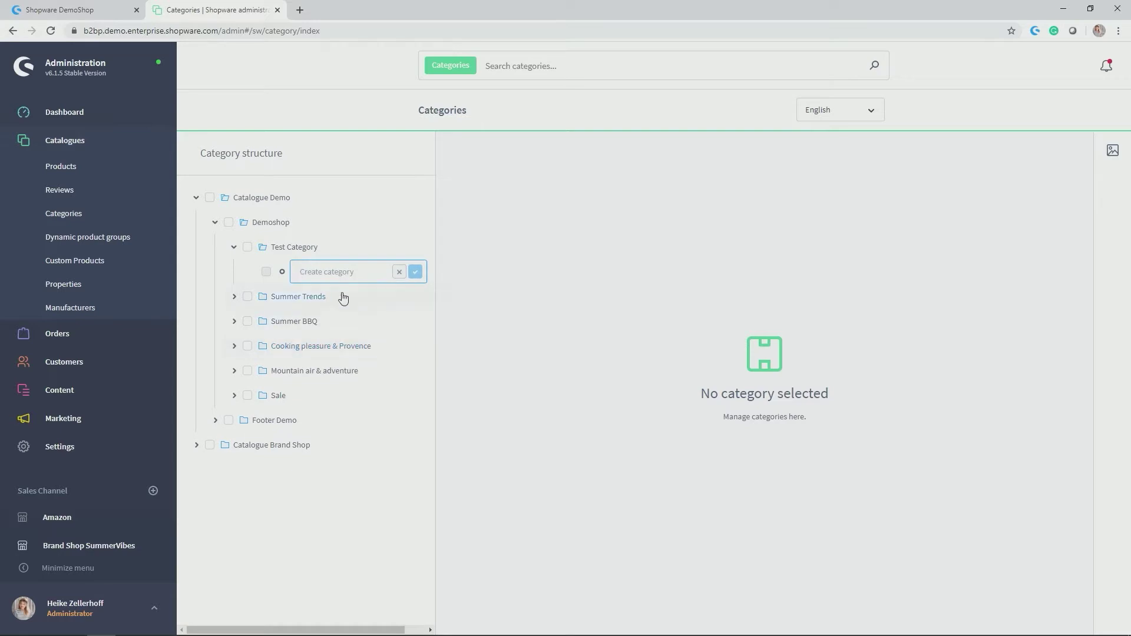
left_click(334, 273)
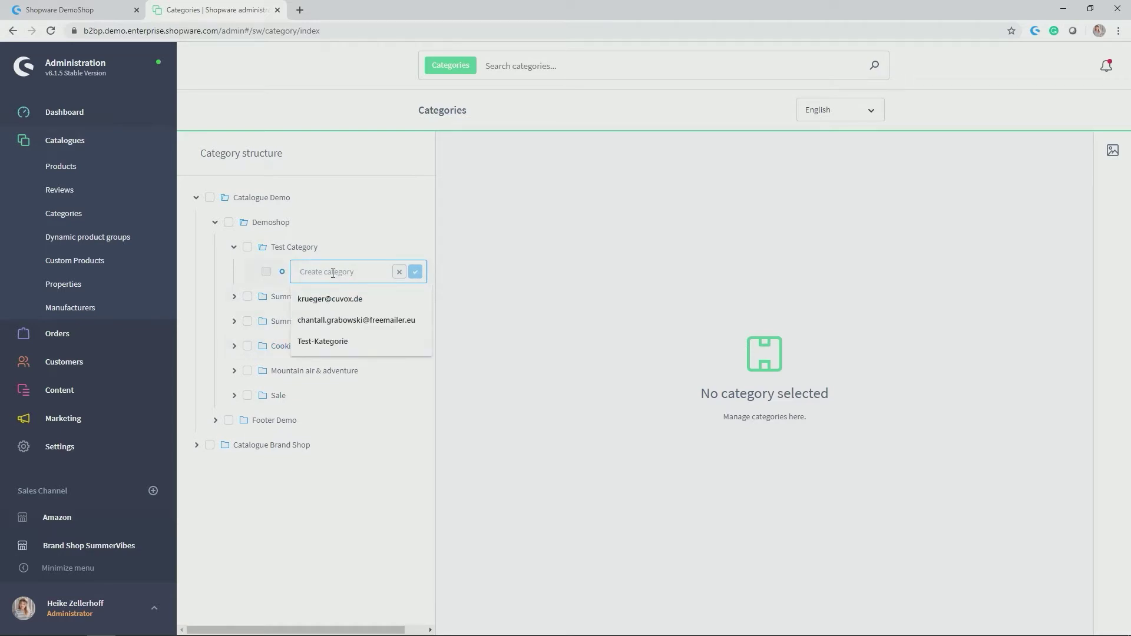
type("Subcategory")
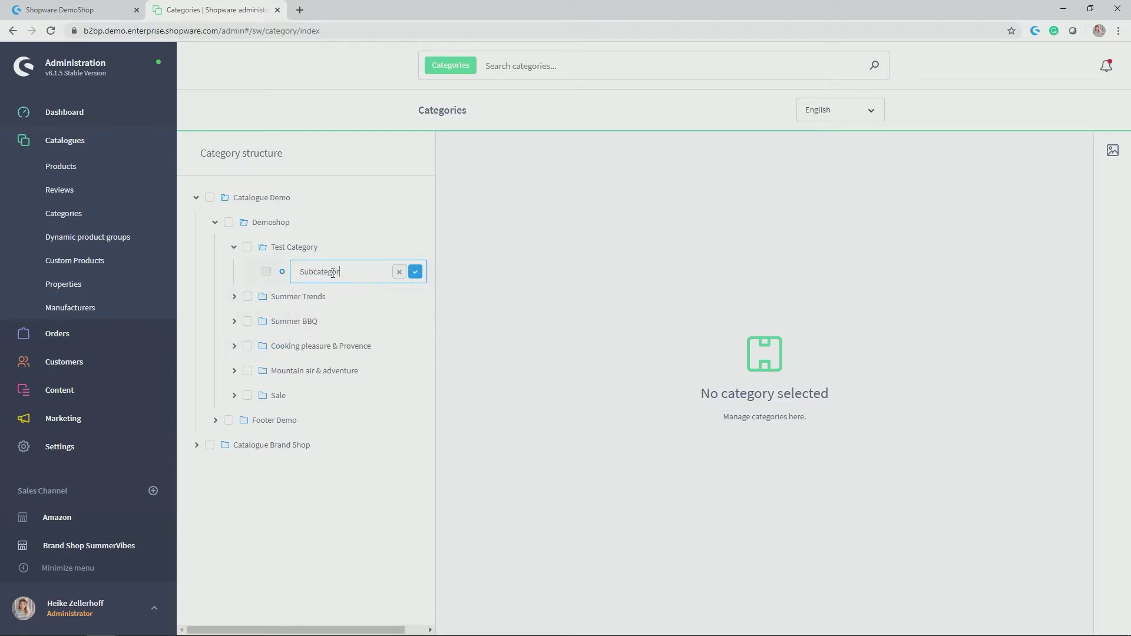
left_click(415, 273)
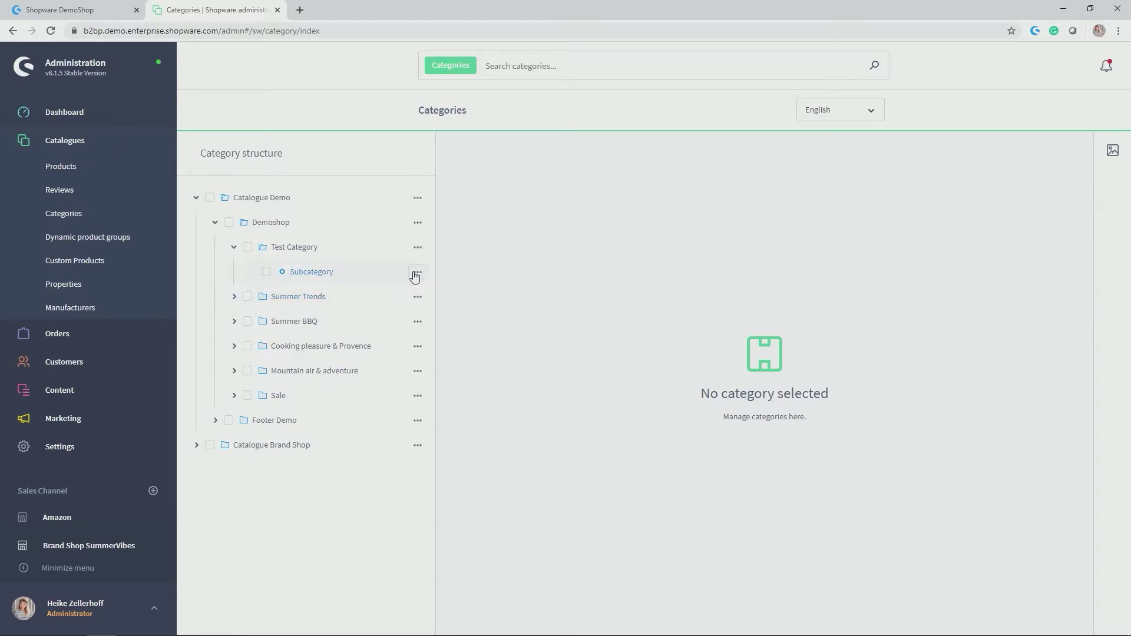
left_click(297, 246)
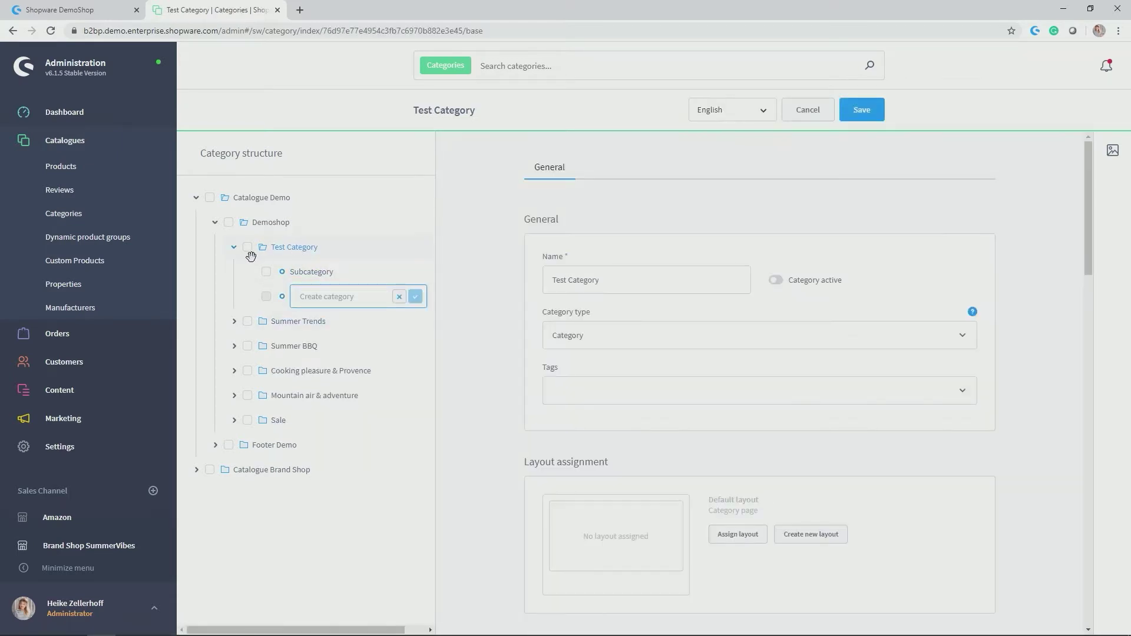
left_click(400, 300)
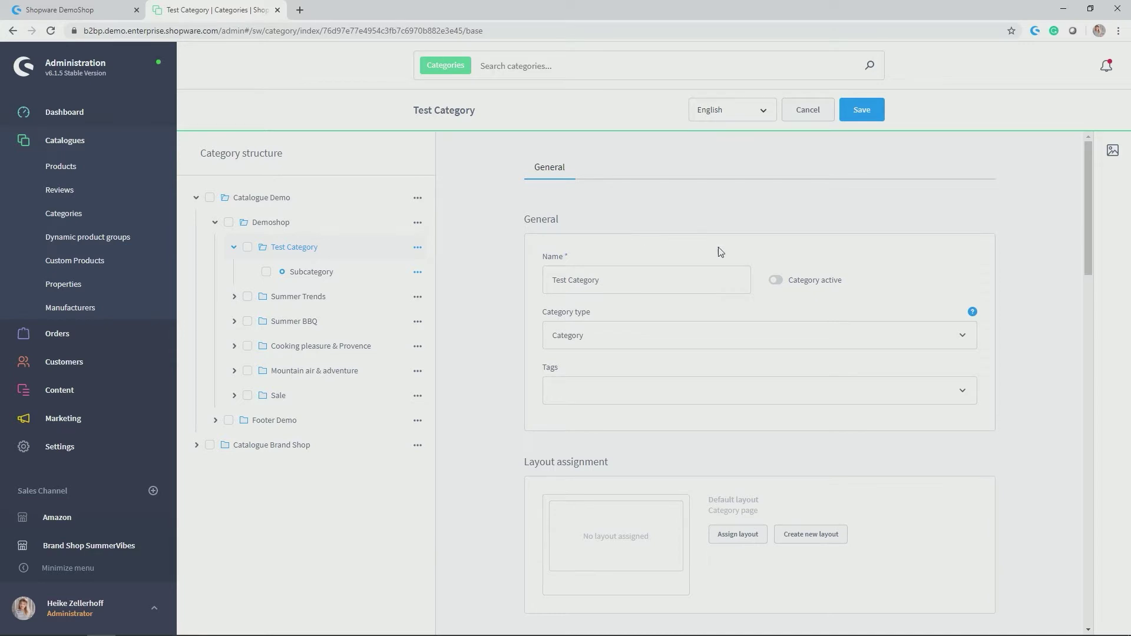
left_click(571, 277)
left_click_drag(601, 279, 513, 283)
left_click(589, 233)
left_click(775, 281)
scroll(621, 393, "down", 2)
scroll(619, 391, "up", 1)
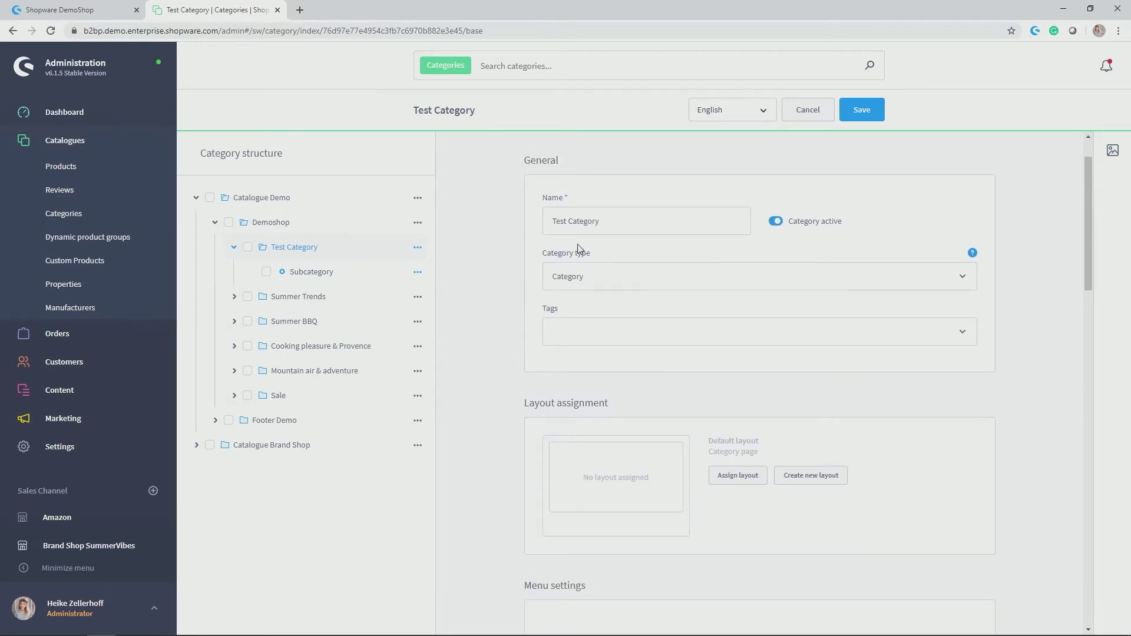
left_click_drag(545, 257, 603, 256)
left_click(621, 254)
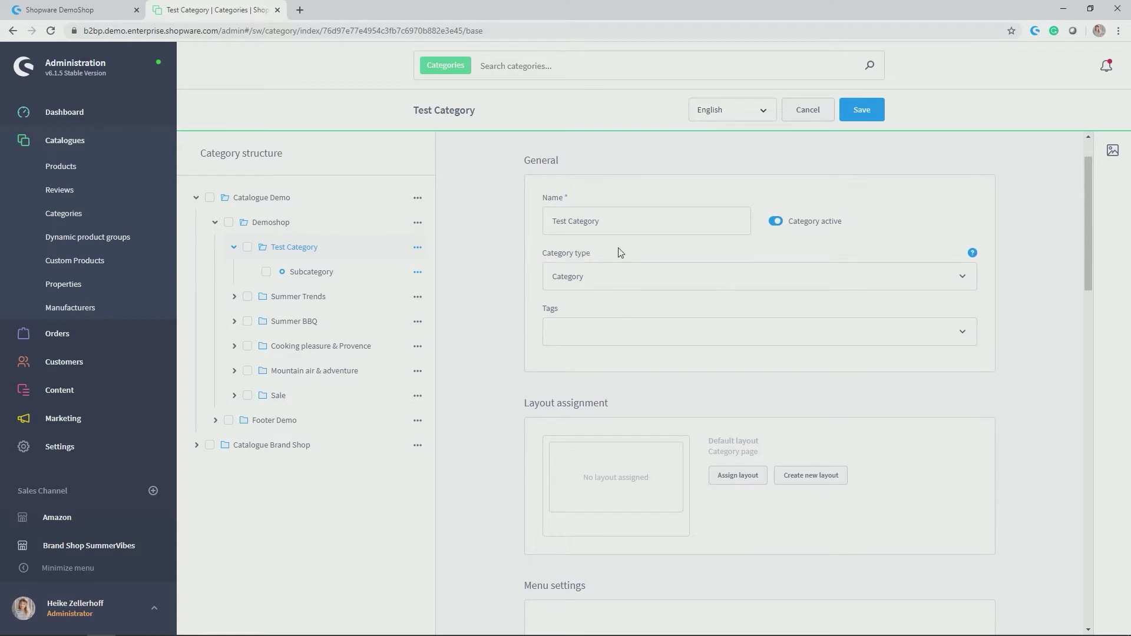
left_click(604, 283)
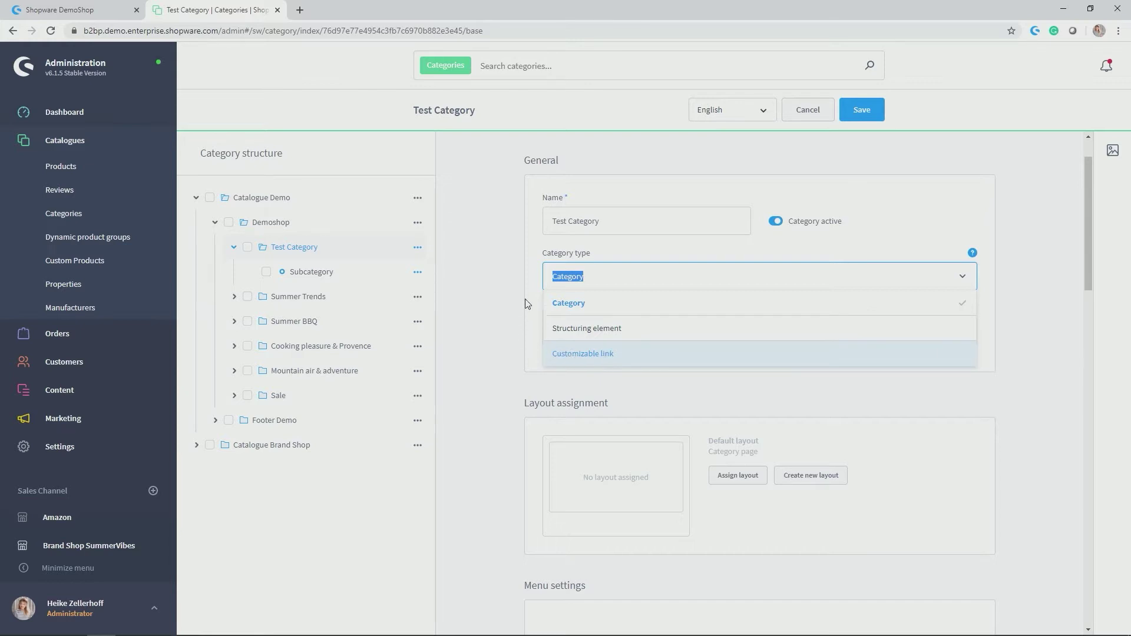
left_click(517, 274)
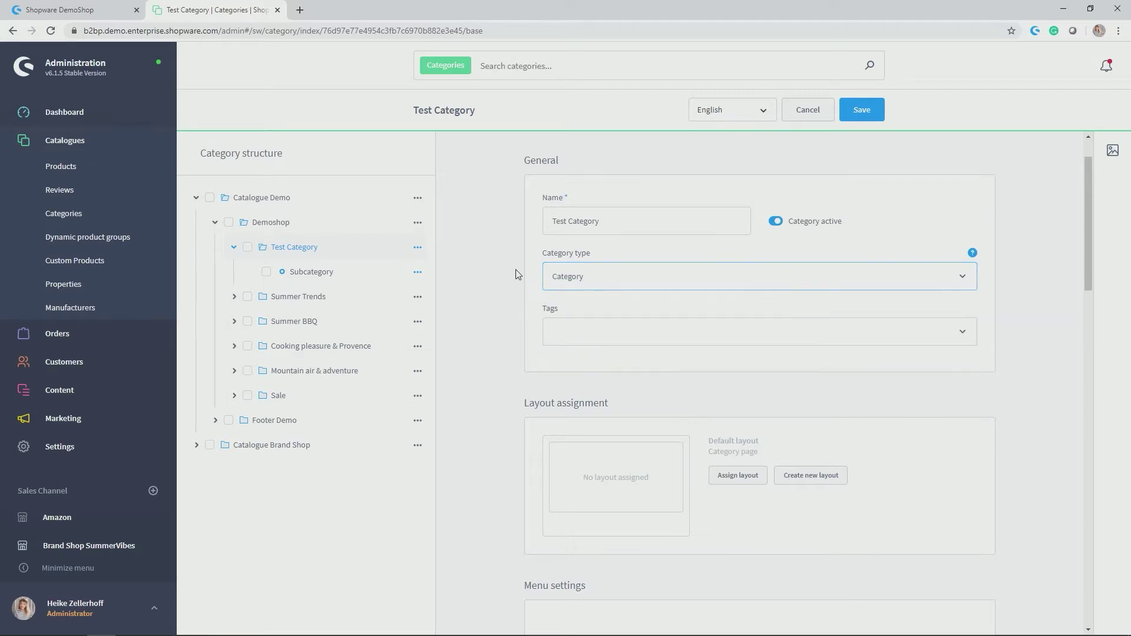
left_click(632, 338)
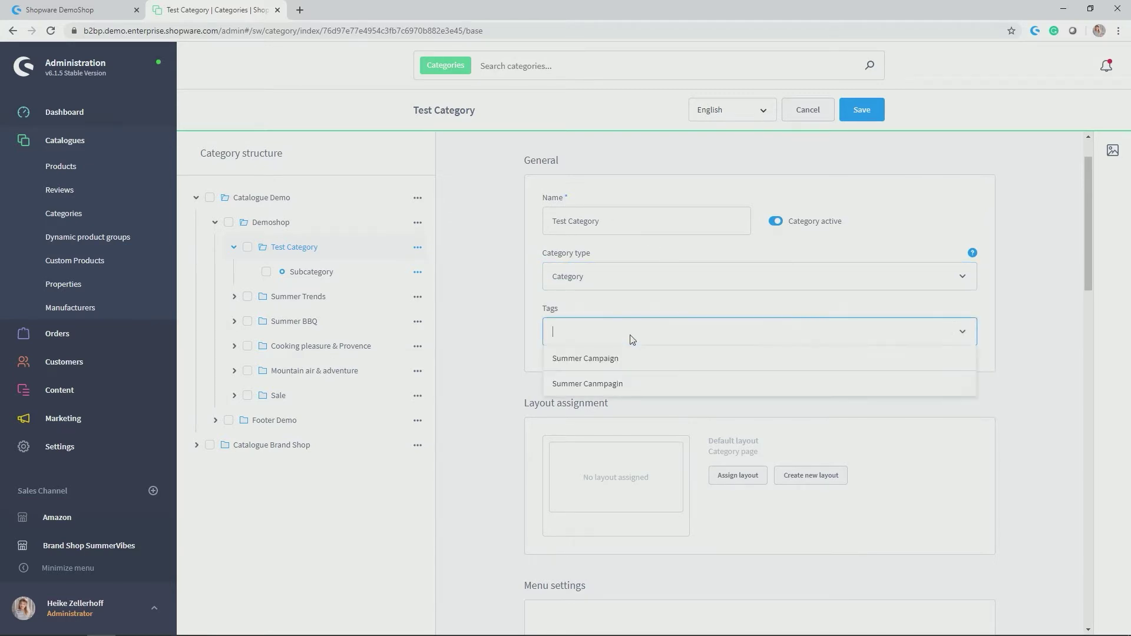
Tag Test Category with Summer Campaign.
left_click(588, 356)
left_click(519, 307)
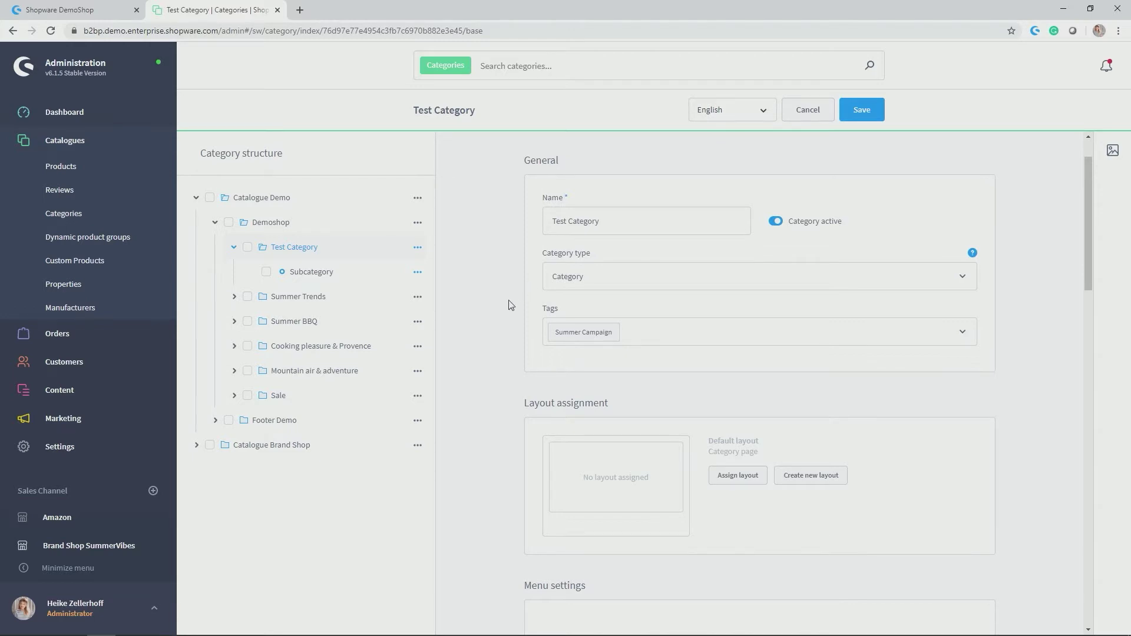
scroll(511, 305, "down", 4)
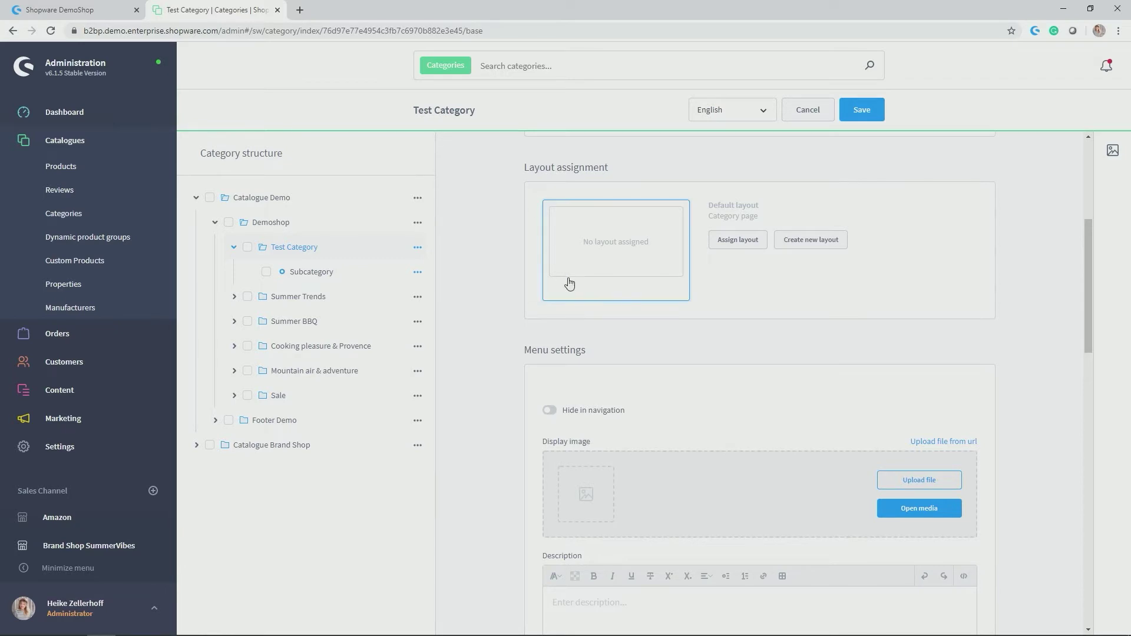
Search layouts for 'cat' and assign the custom listing-page category layout to Test Category.
left_click(738, 241)
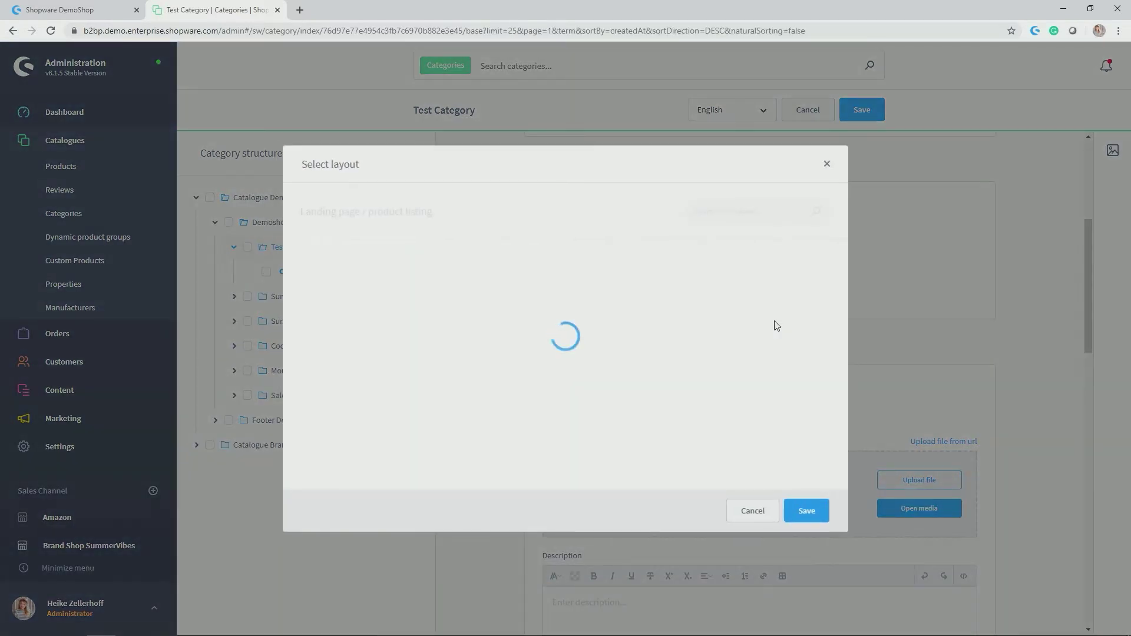
left_click(726, 212)
type("cat")
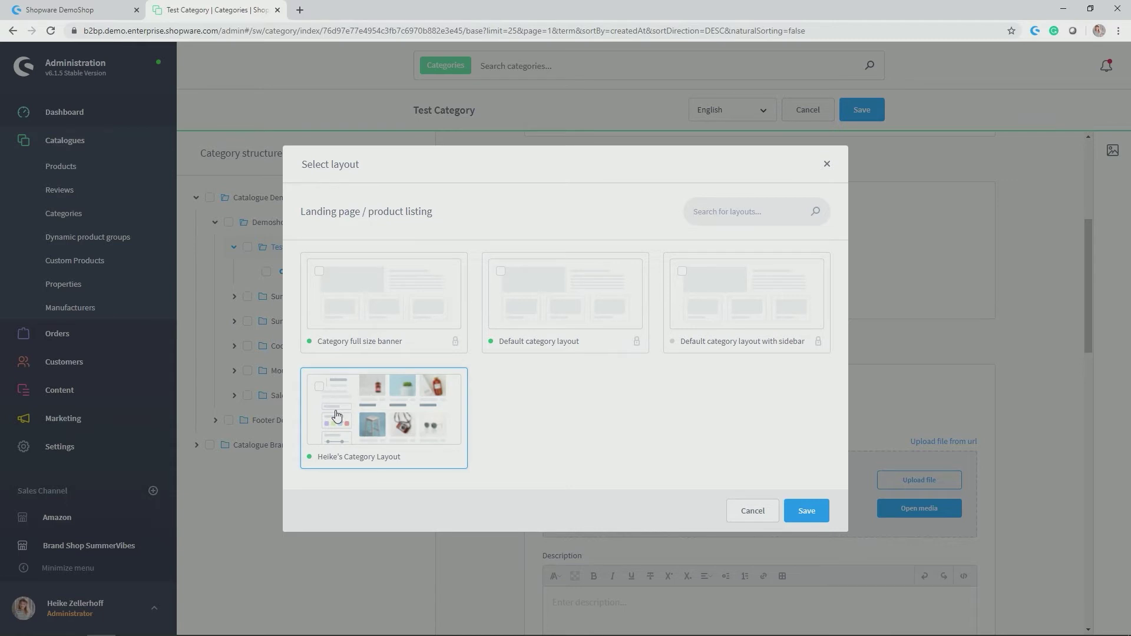
left_click(376, 409)
left_click(806, 511)
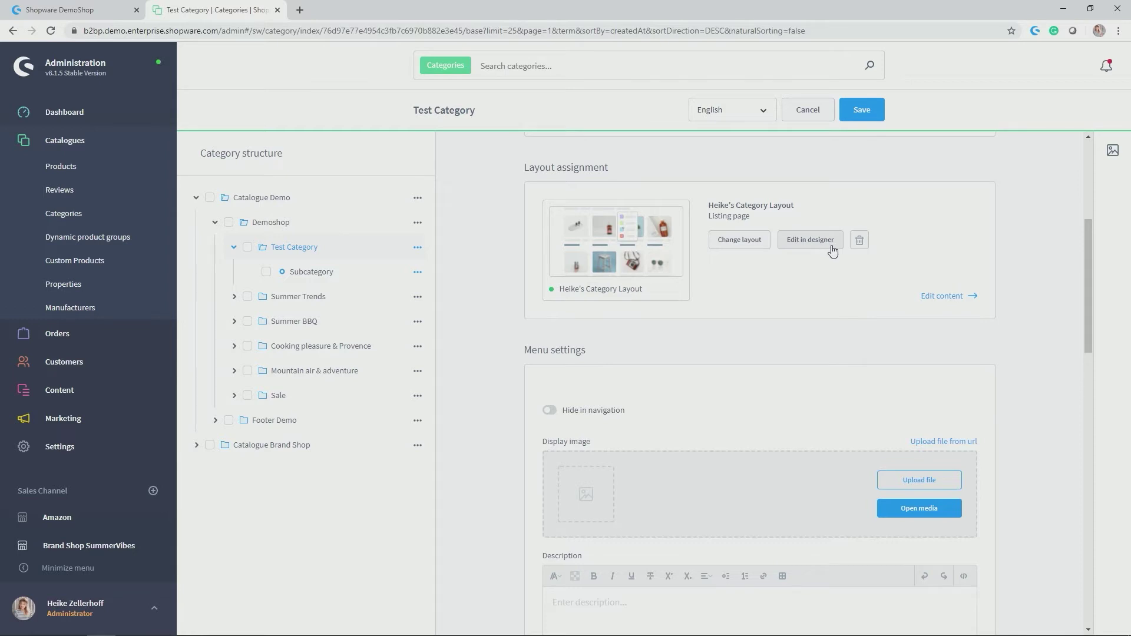
Save Test Category, then open its assigned category layout in the designer.
left_click(833, 250)
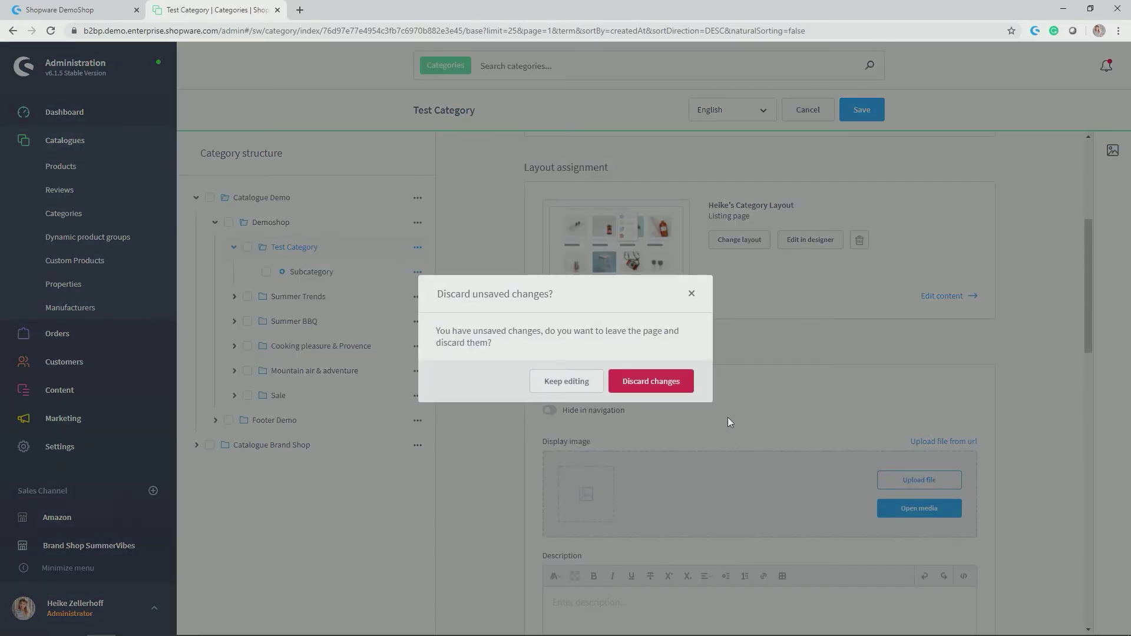
left_click(589, 383)
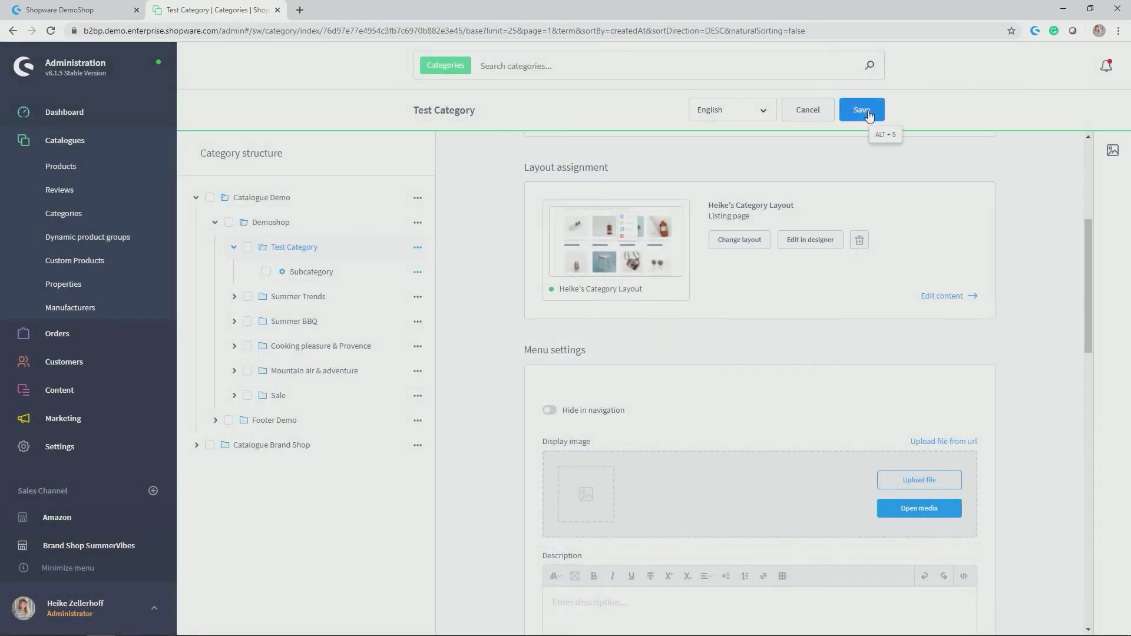
left_click(865, 112)
left_click(796, 245)
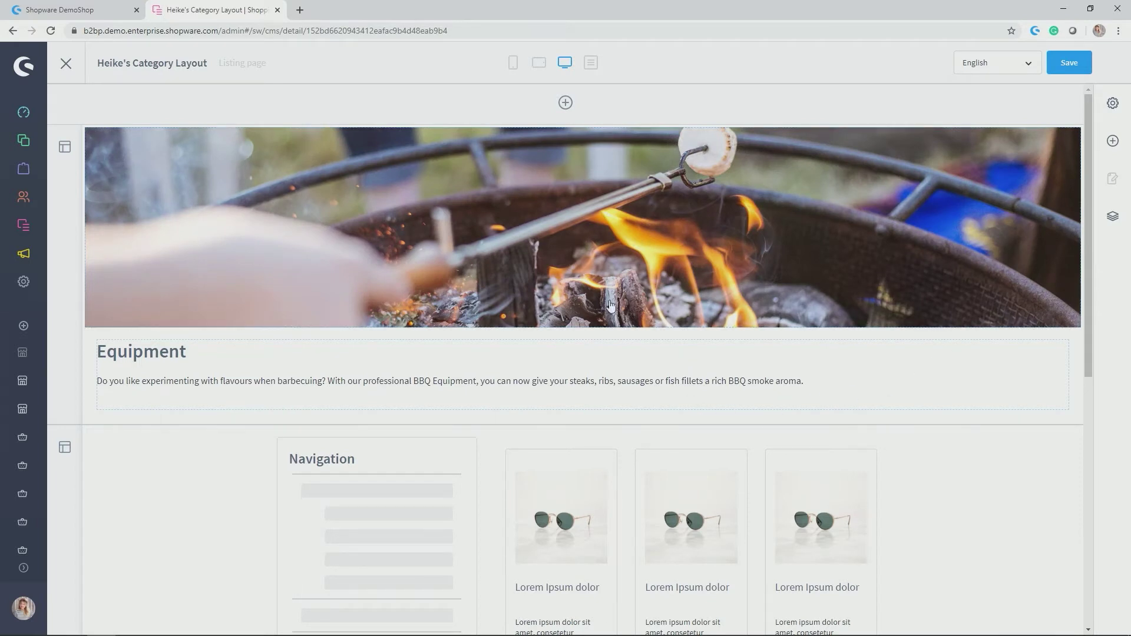
Preview the layout with the Drink category, after trying Fashion sale, and select the banner block.
left_click(1116, 101)
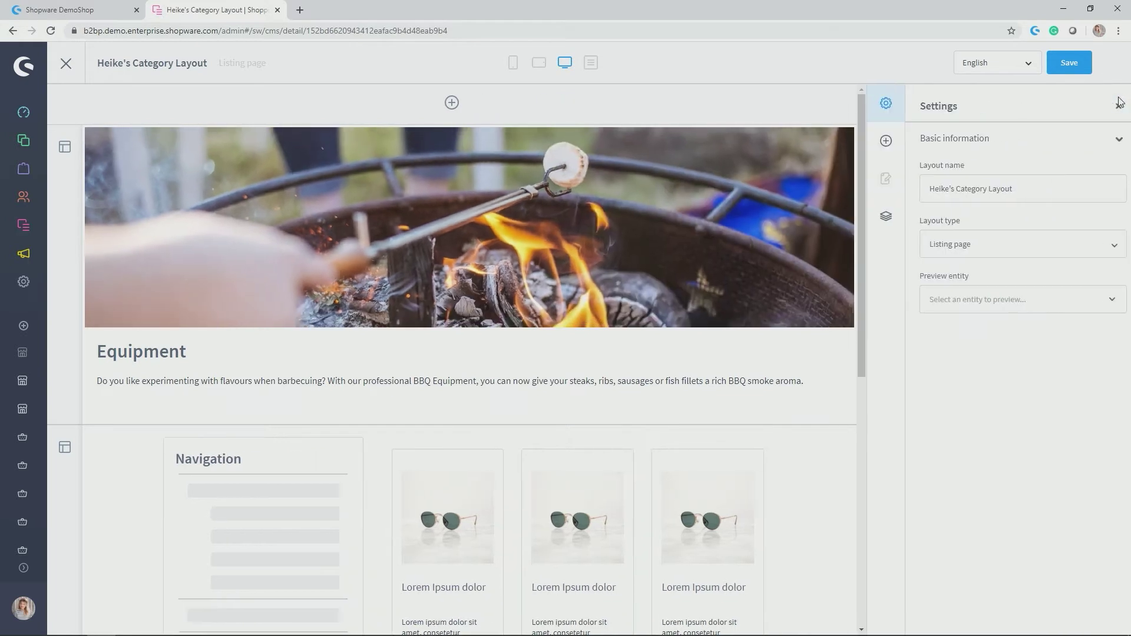
left_click(1059, 300)
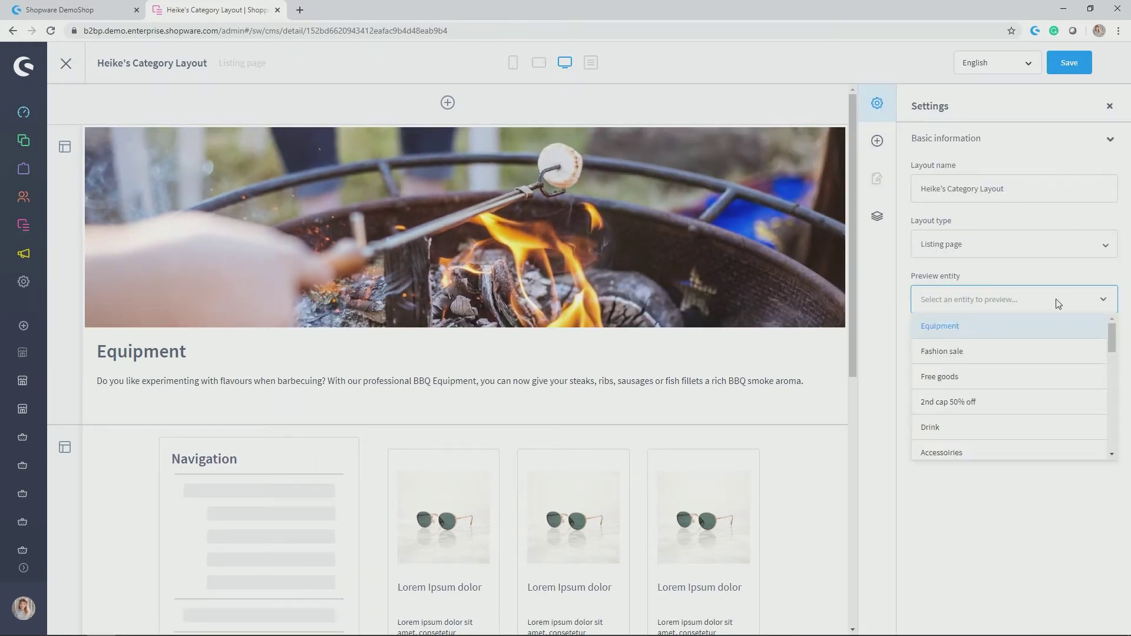
left_click(1002, 354)
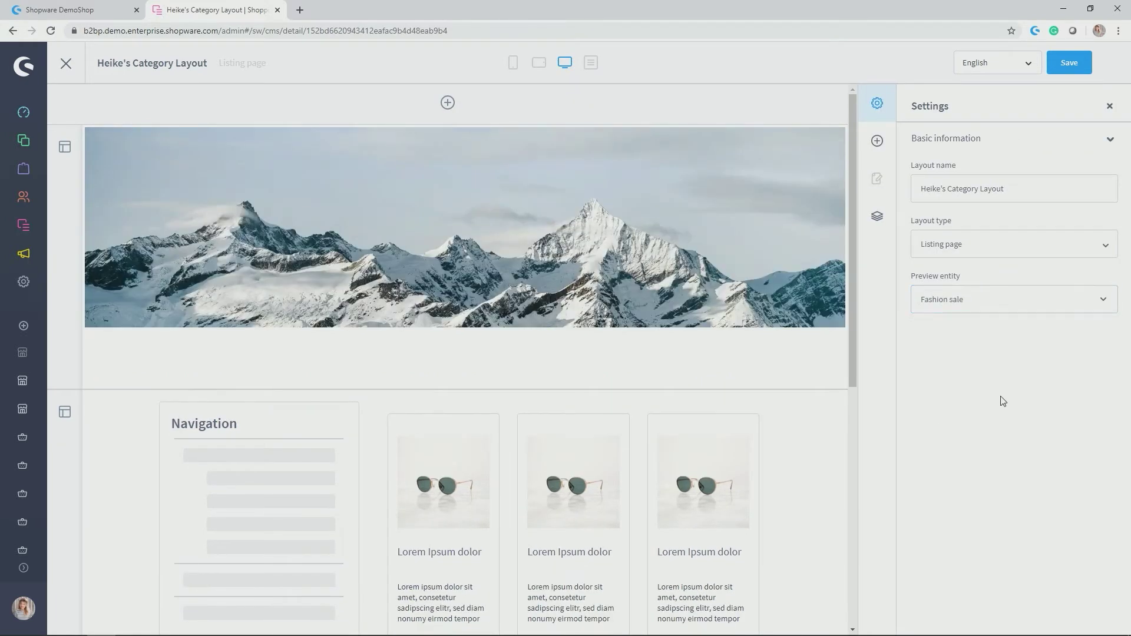
left_click(1006, 292)
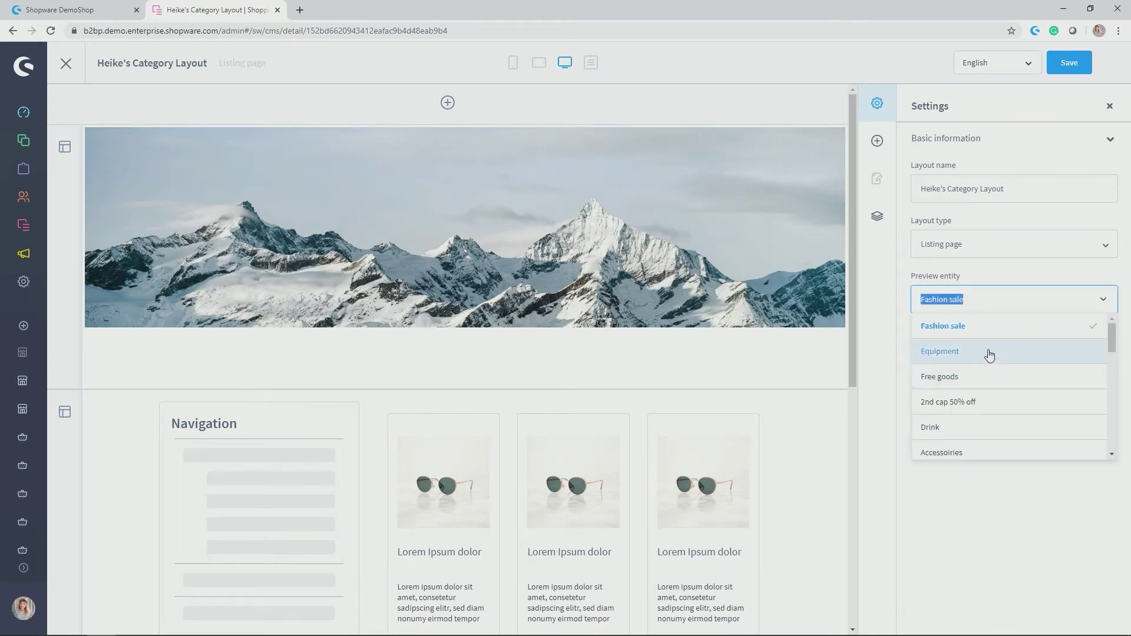
type("drink")
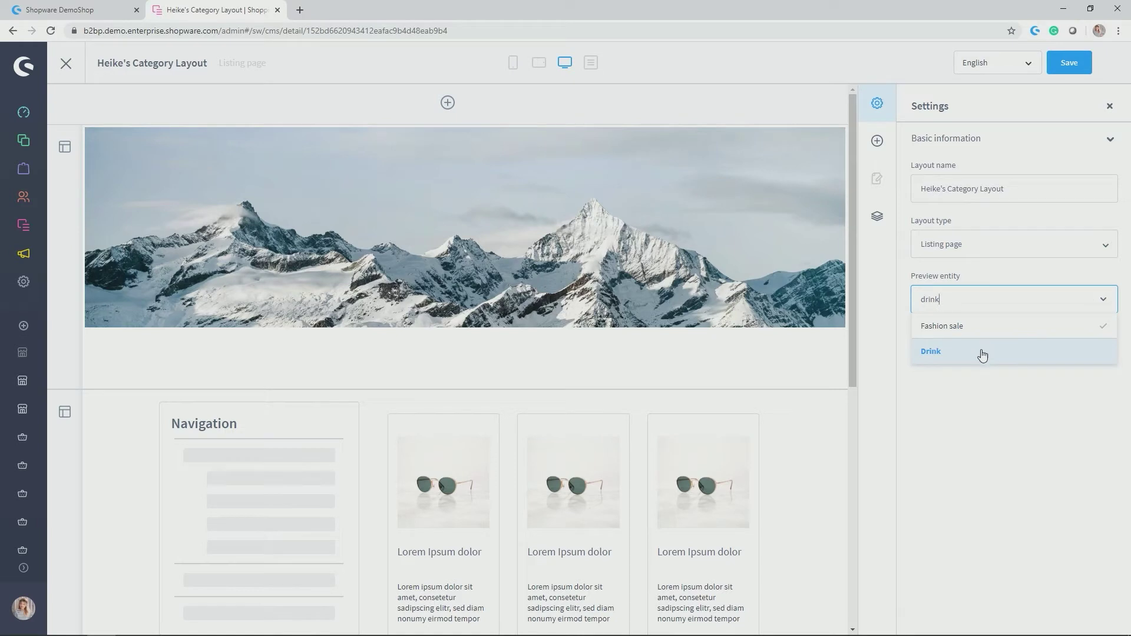
left_click(982, 354)
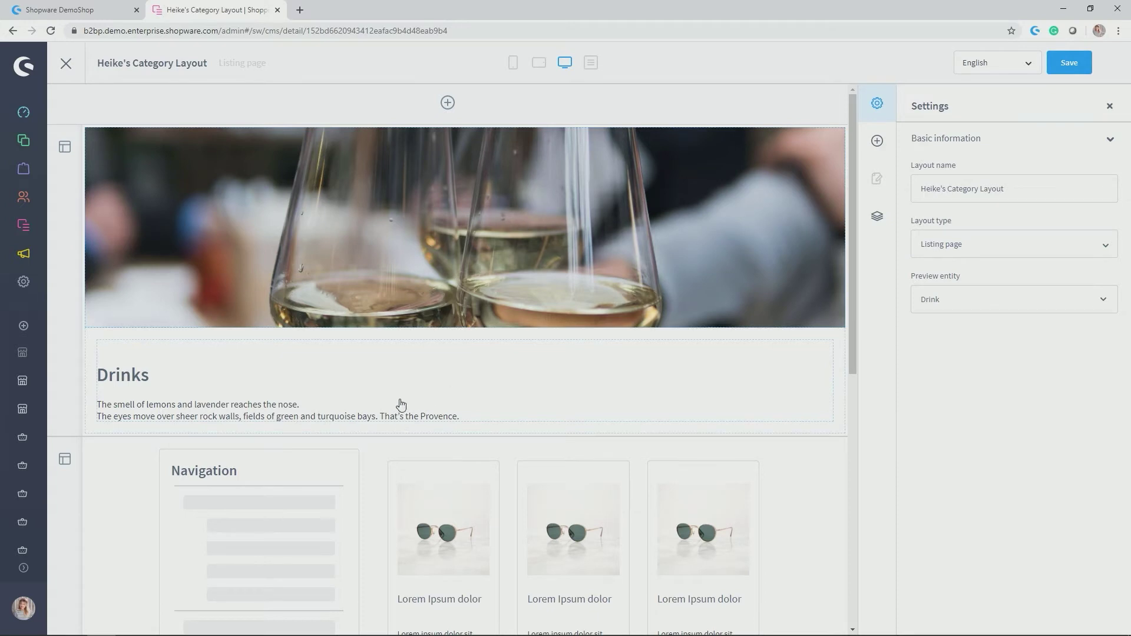
scroll(303, 513, "down", 4)
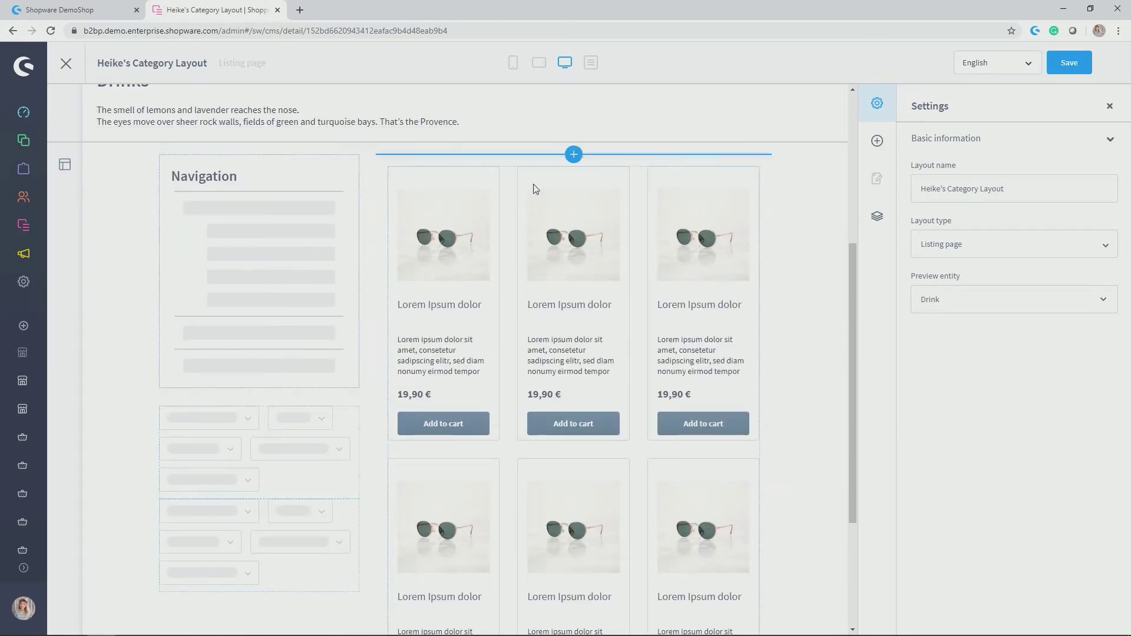
scroll(545, 241, "up", 4)
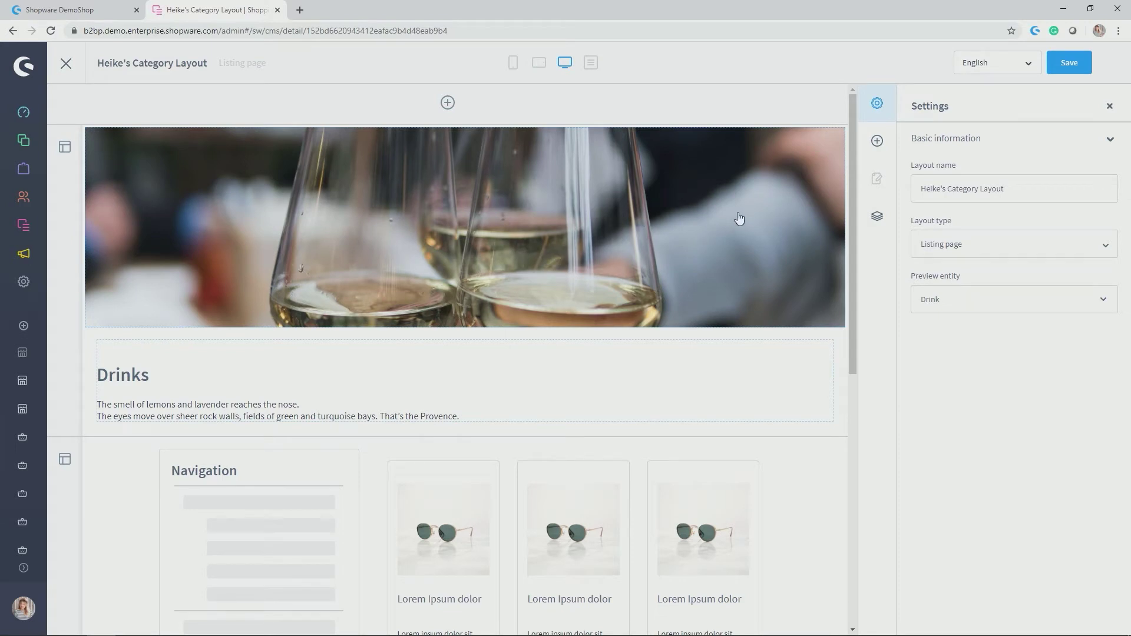
left_click(793, 204)
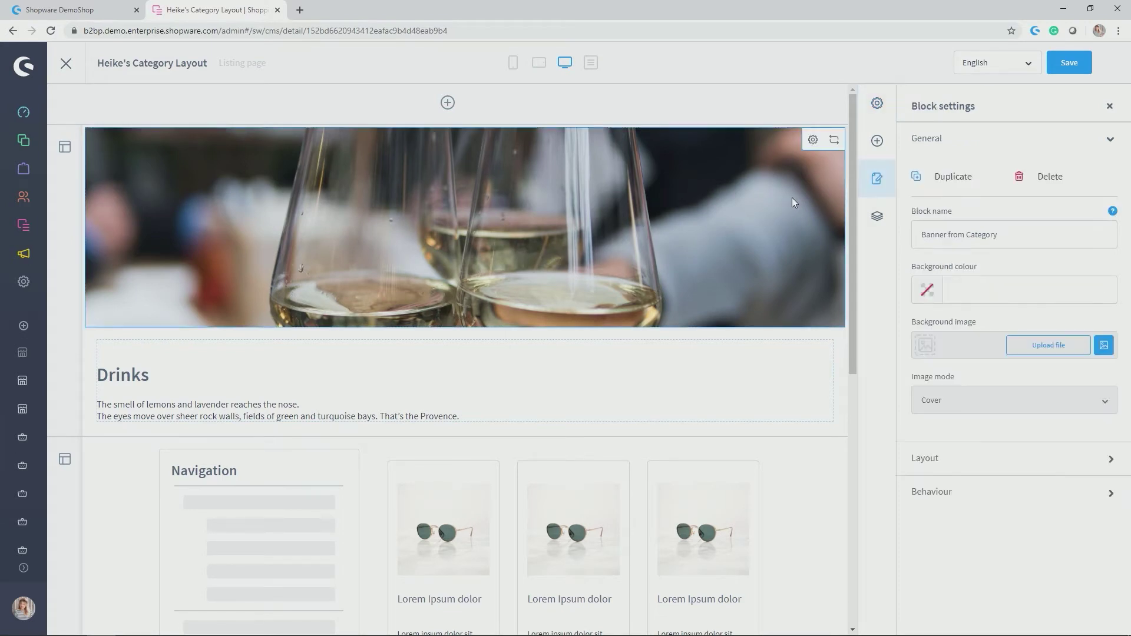
left_click(814, 142)
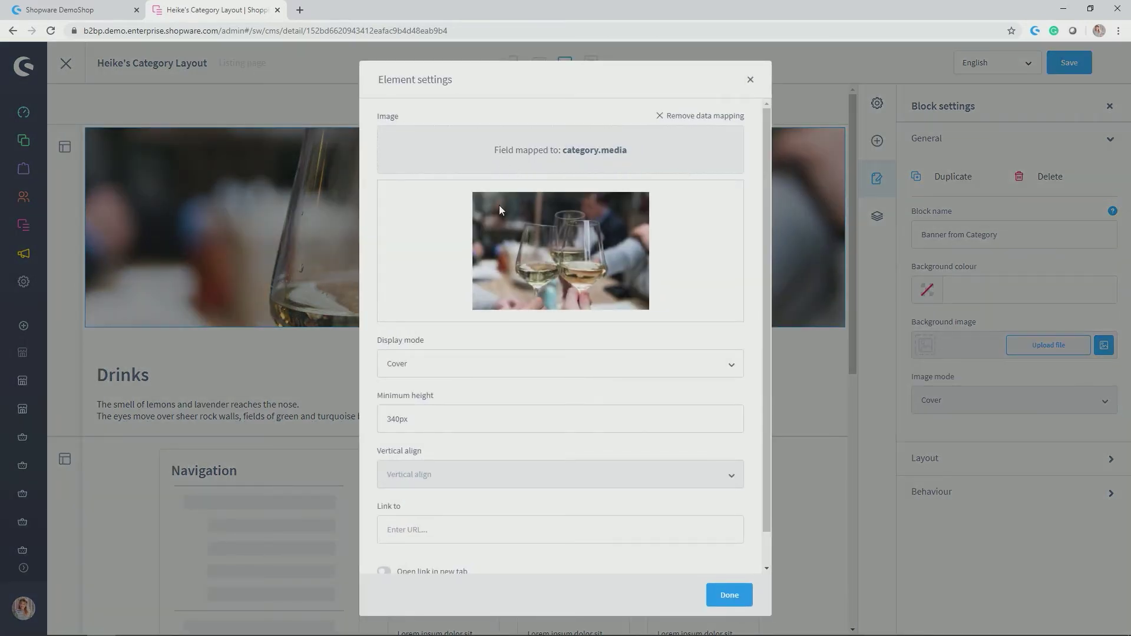
left_click_drag(493, 150, 628, 151)
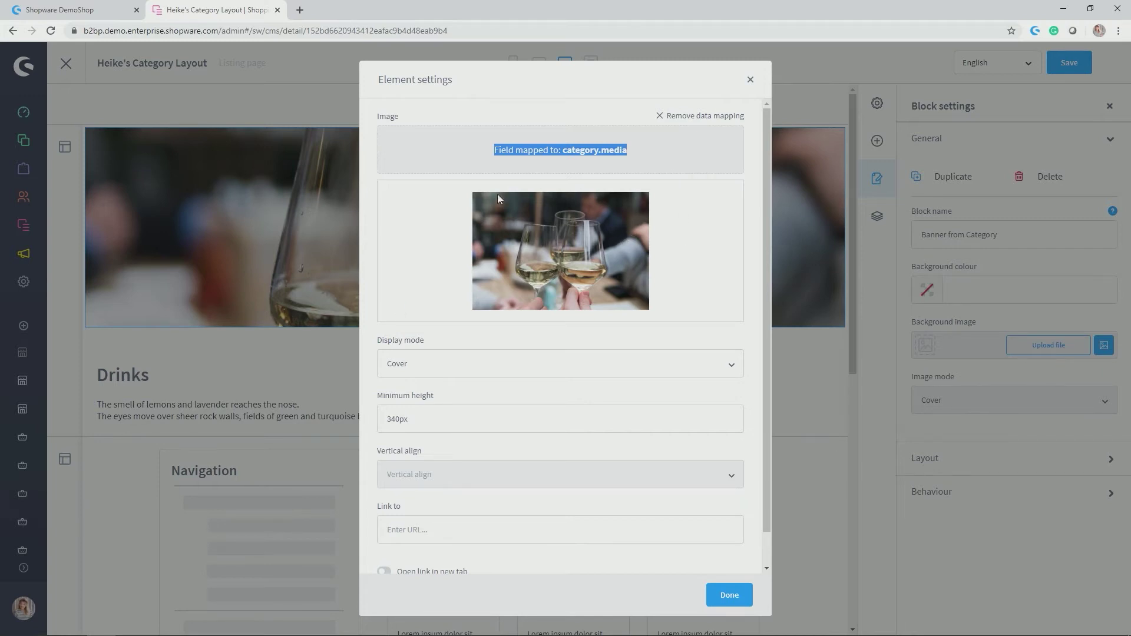
left_click(751, 83)
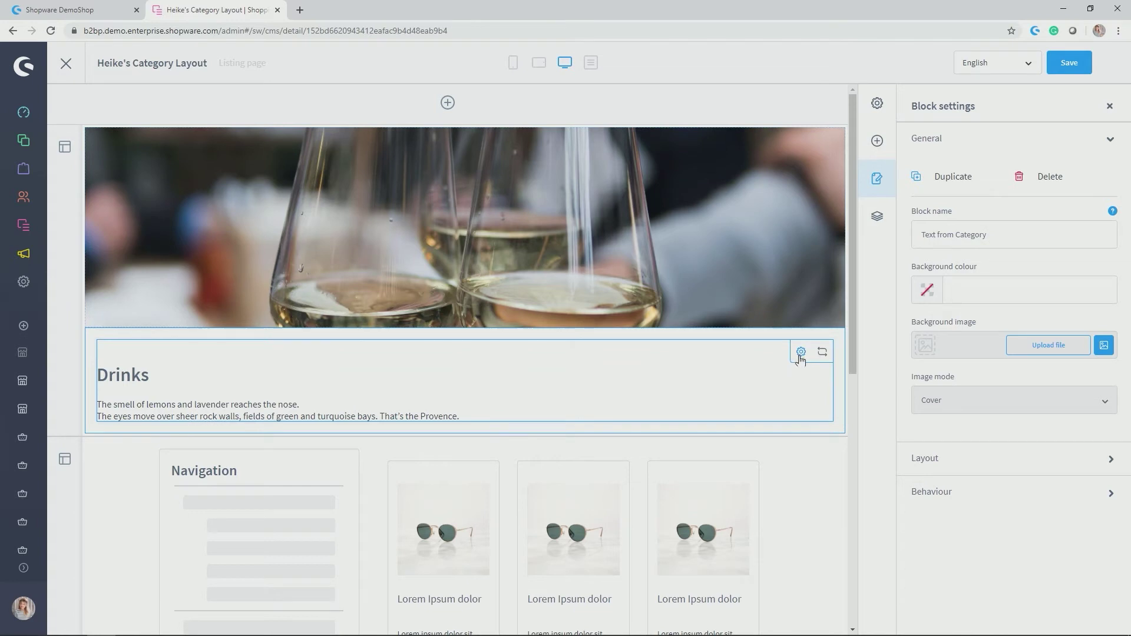
left_click(799, 358)
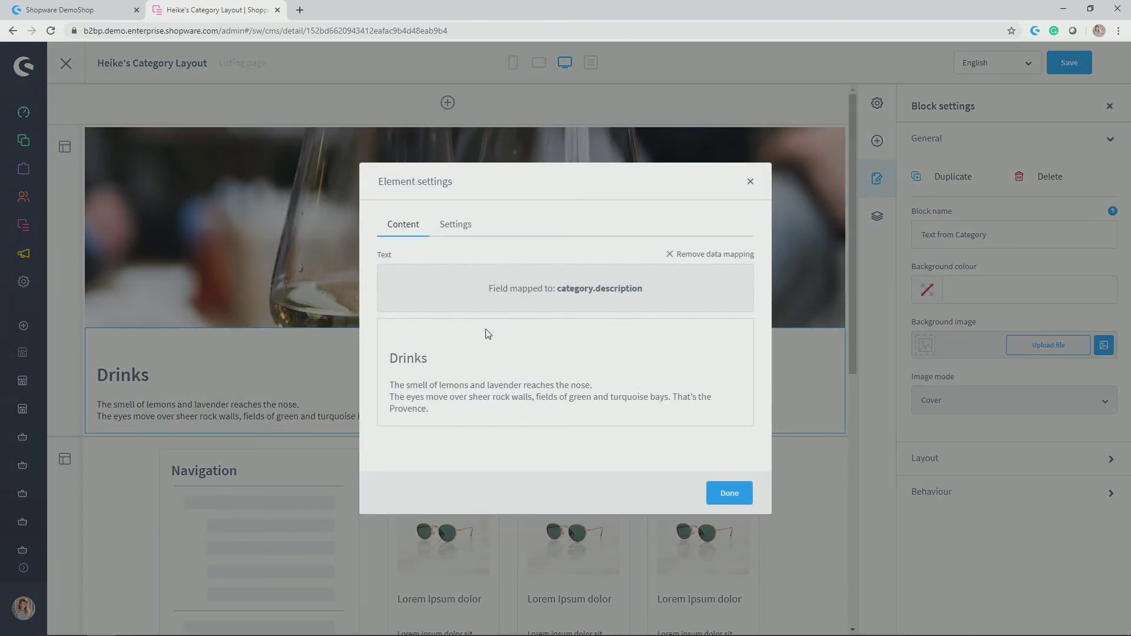
left_click_drag(488, 288, 644, 289)
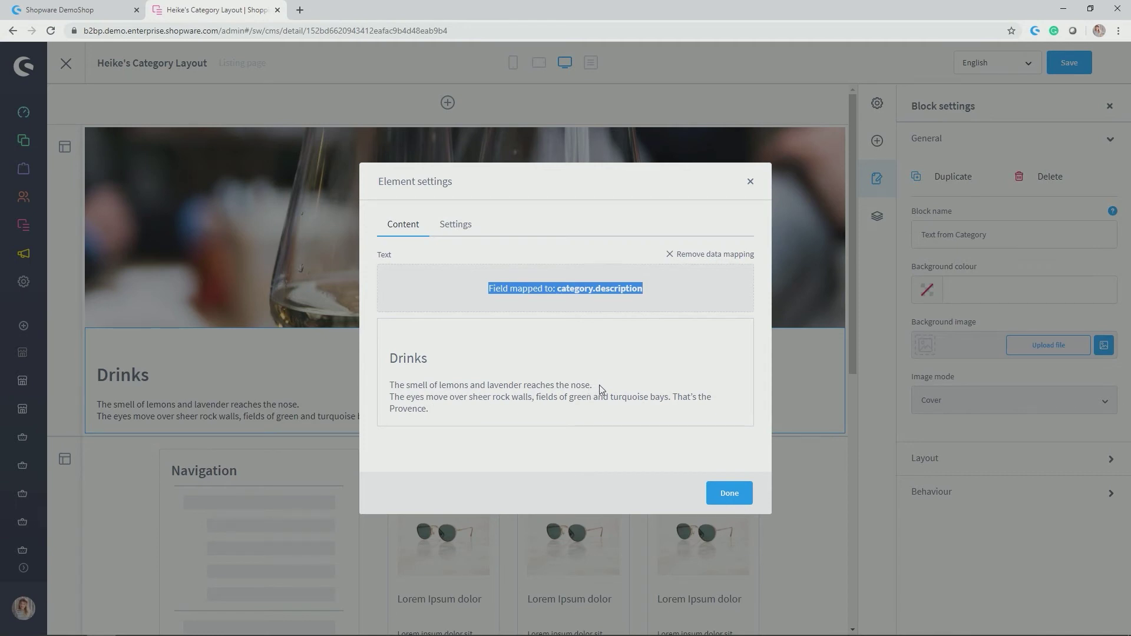
left_click(750, 182)
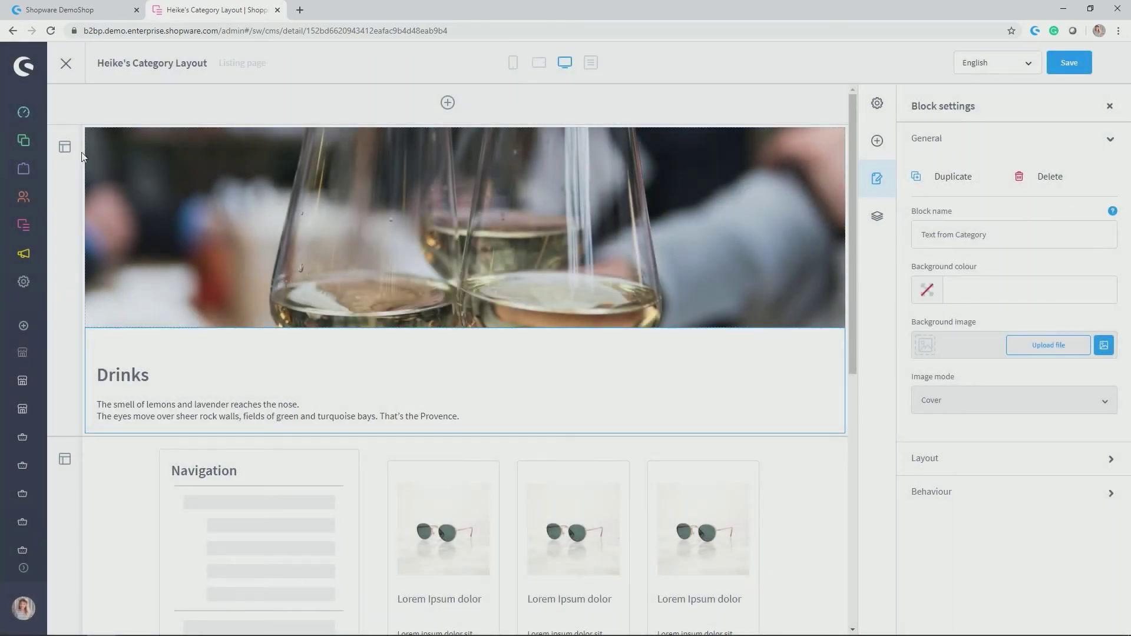
Return to Catalogues > Categories and open Test Category under Catalogue Demo > Demoshop.
left_click(65, 67)
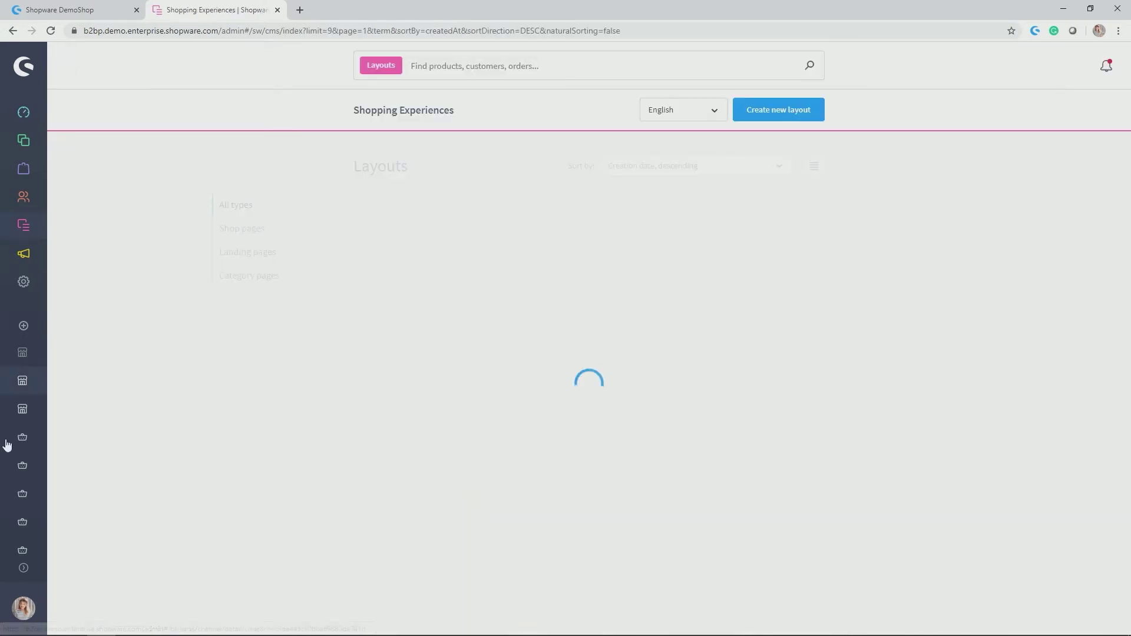
left_click(66, 152)
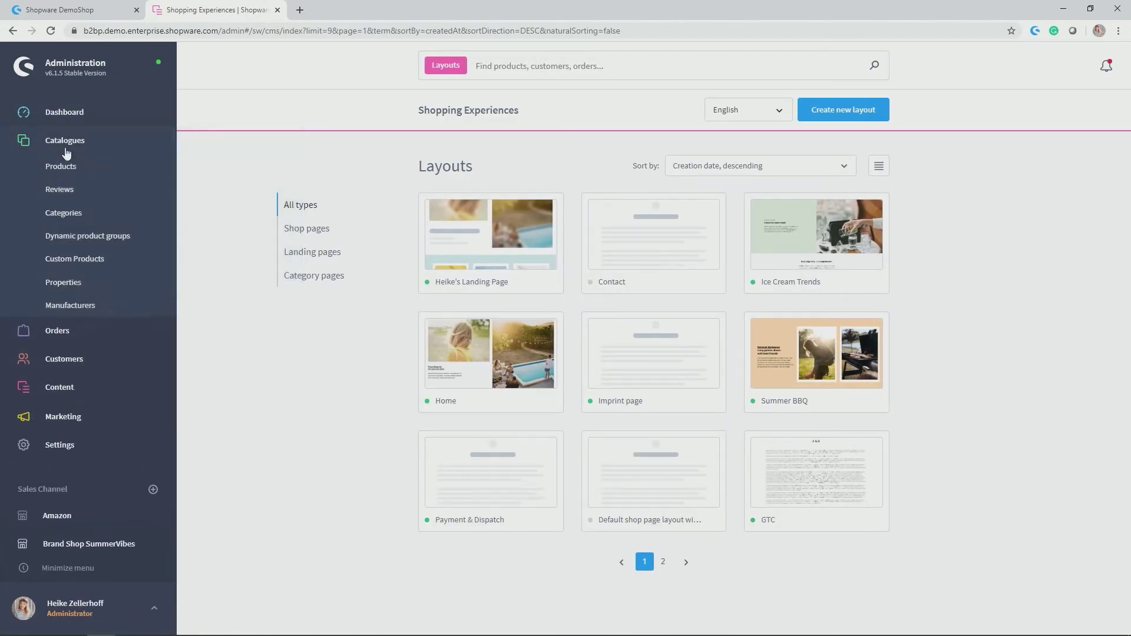
left_click(75, 216)
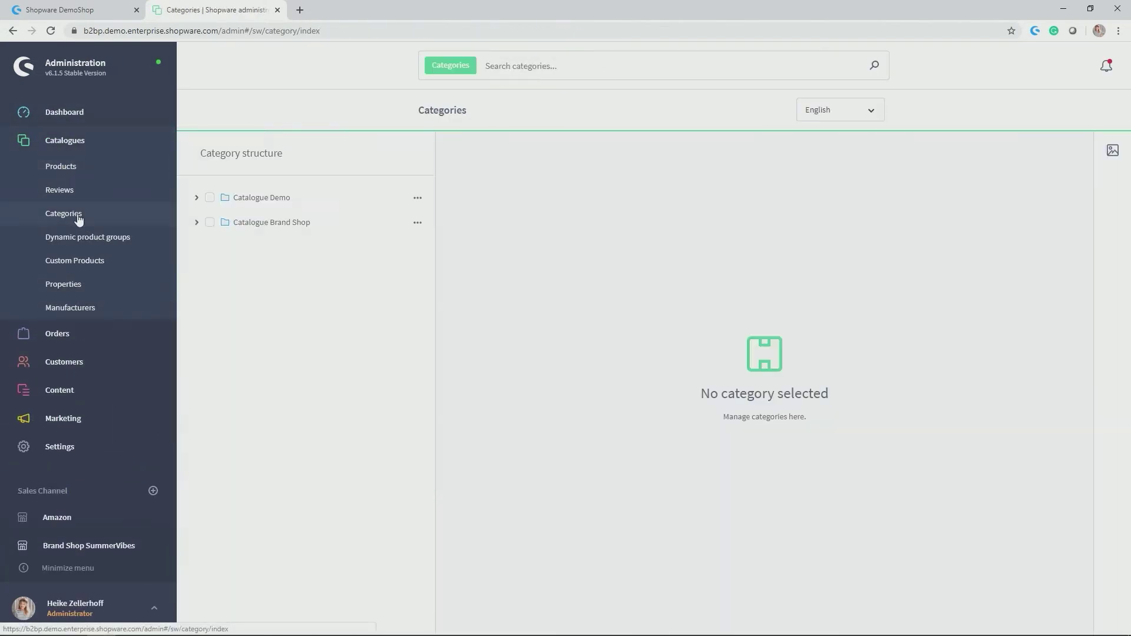
left_click(196, 198)
left_click(216, 224)
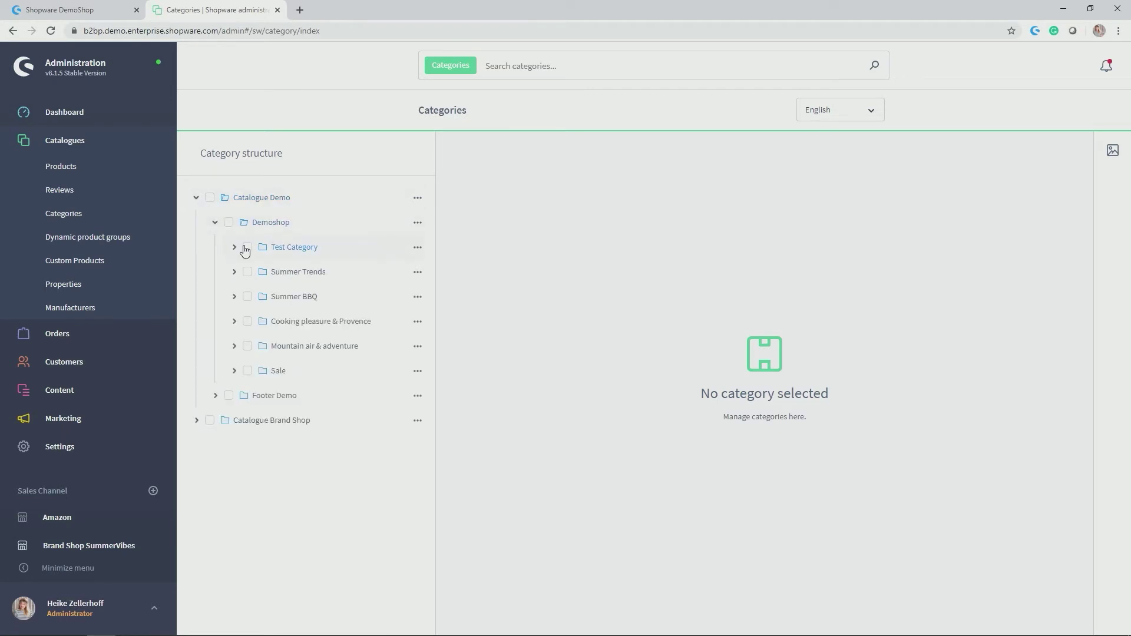
left_click(277, 248)
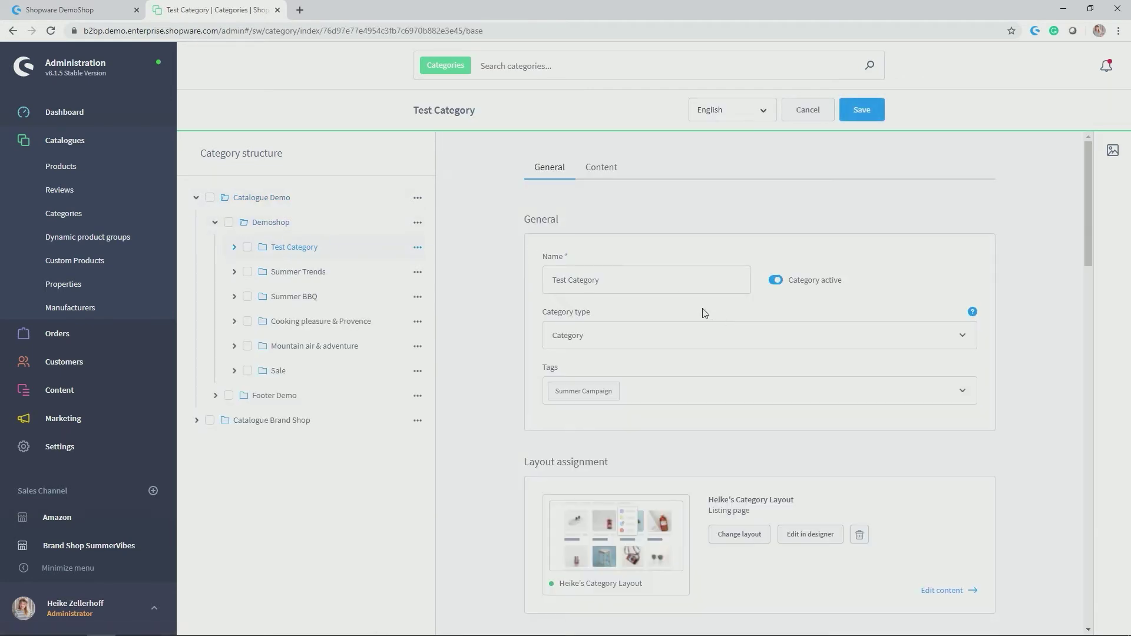
Scroll down to the Display image area and open the media library panel.
scroll(743, 329, "down", 7)
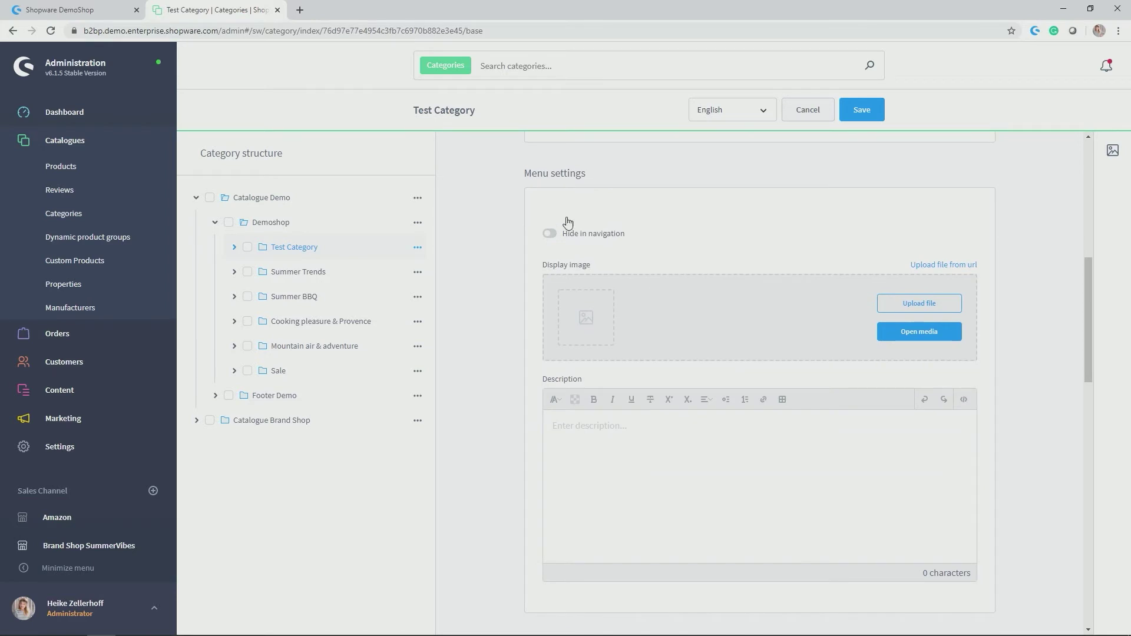
left_click_drag(524, 173, 593, 179)
left_click(640, 245)
scroll(596, 239, "down", 1)
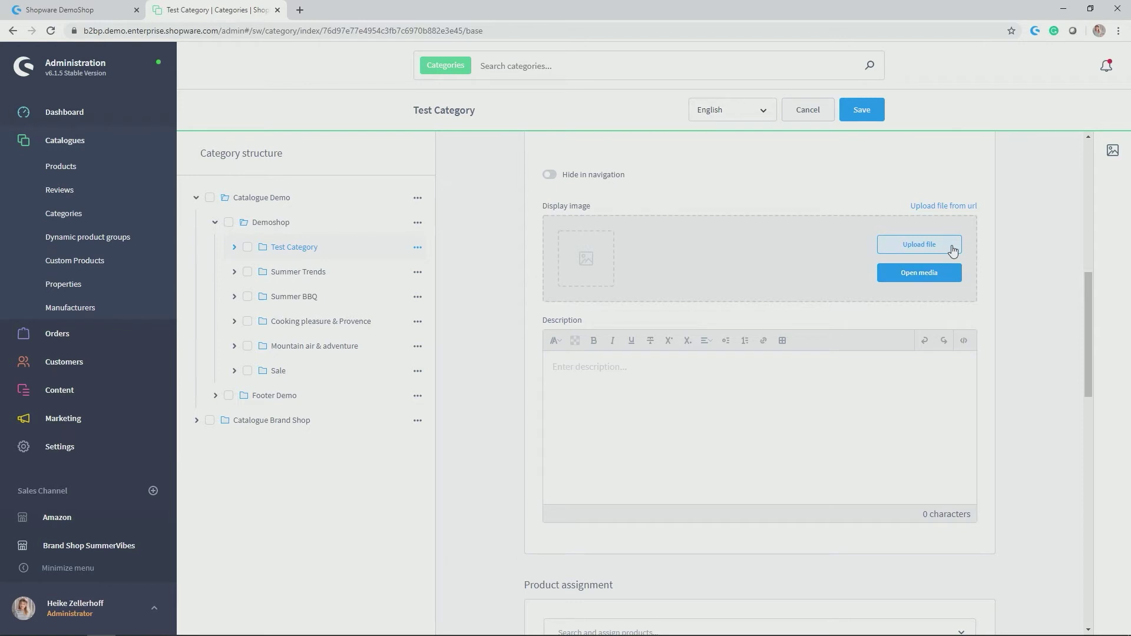
left_click(931, 277)
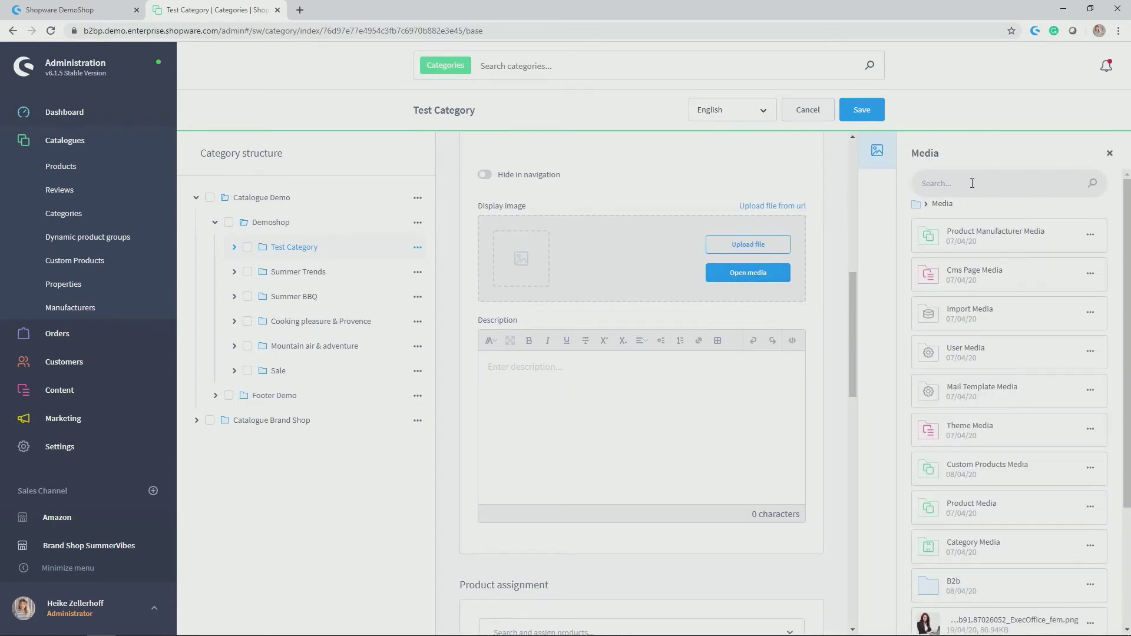
Search media for 'summer' and drag Summer_Banner_Cat_(1).png into the Display image field.
type("summer")
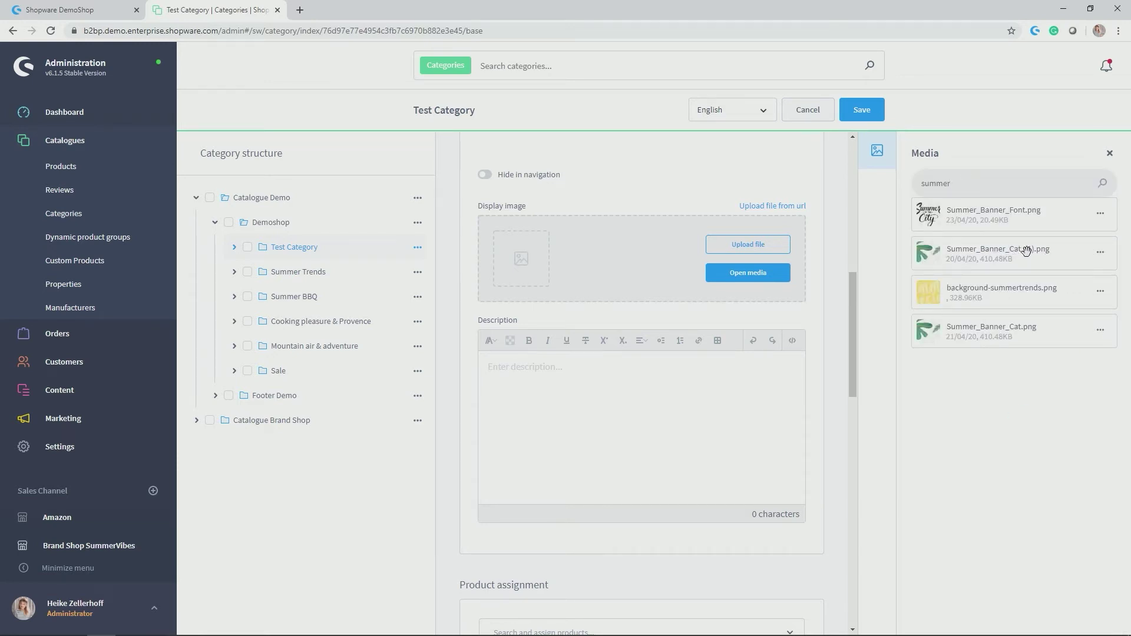
left_click_drag(1029, 252, 658, 259)
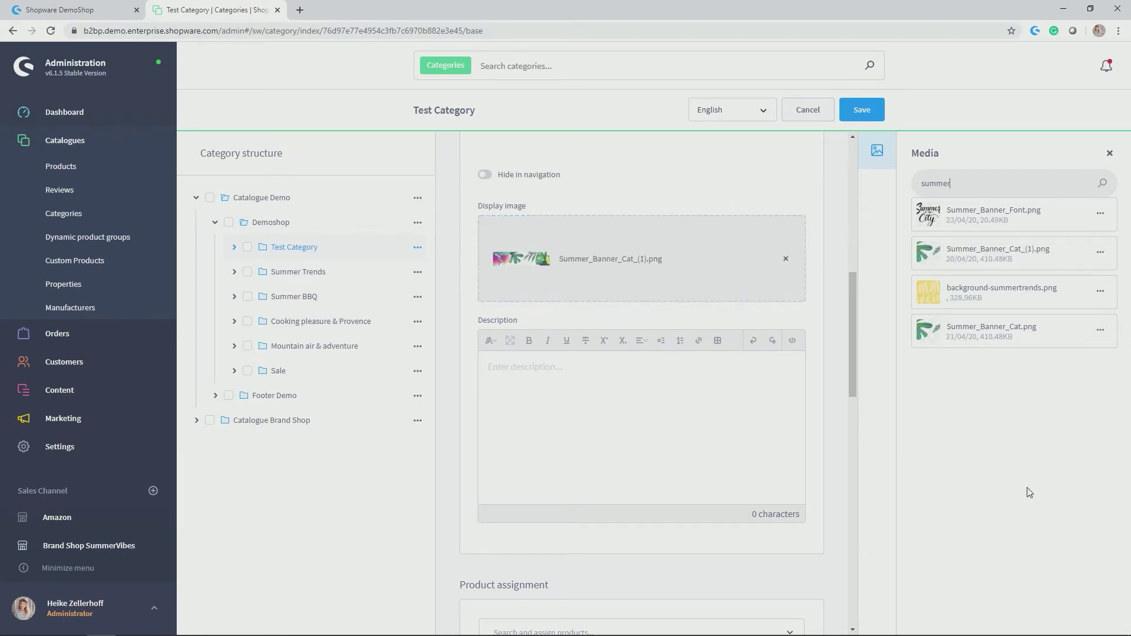
scroll(512, 274, "down", 2)
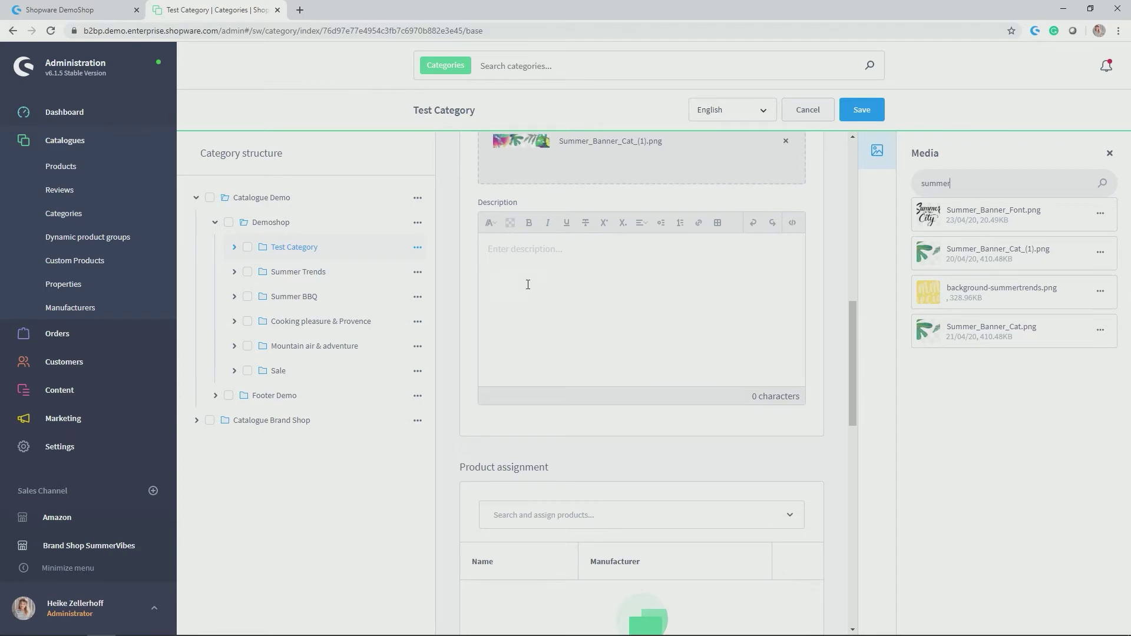
left_click(1110, 153)
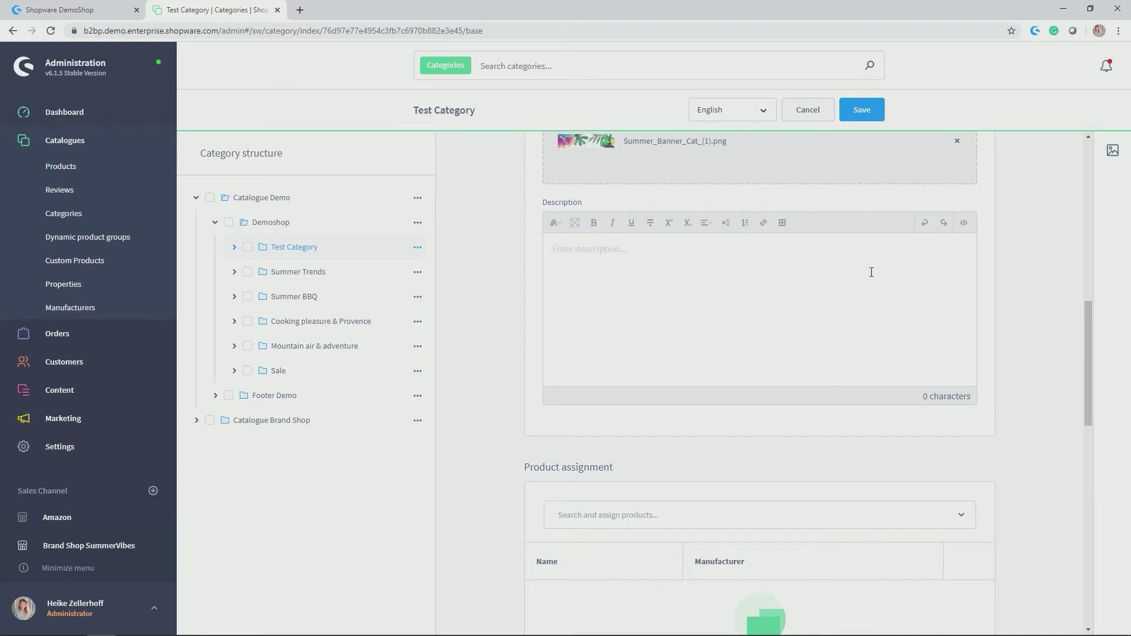
Write 'SUMMER FEELING' and a sentence about beautiful products into the category description.
left_click(605, 275)
type("S")
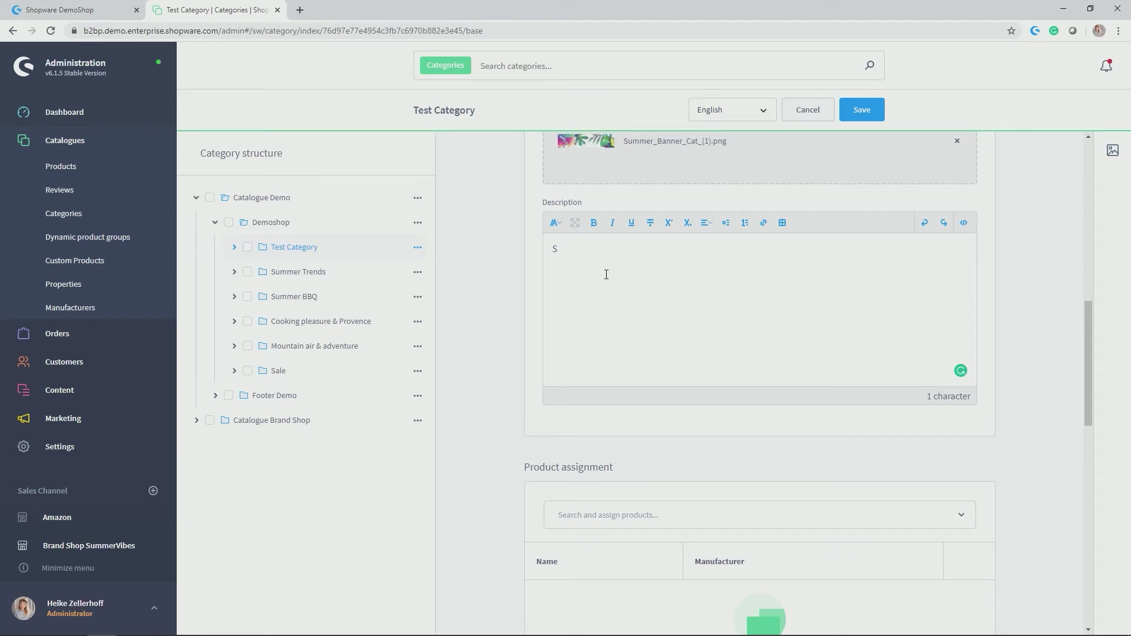
type(" UM")
key("BackSpace")
key("BackSpace")
key("BackSpace")
type("UMM")
type("ER FEELING  ")
type("This i")
type("s my ")
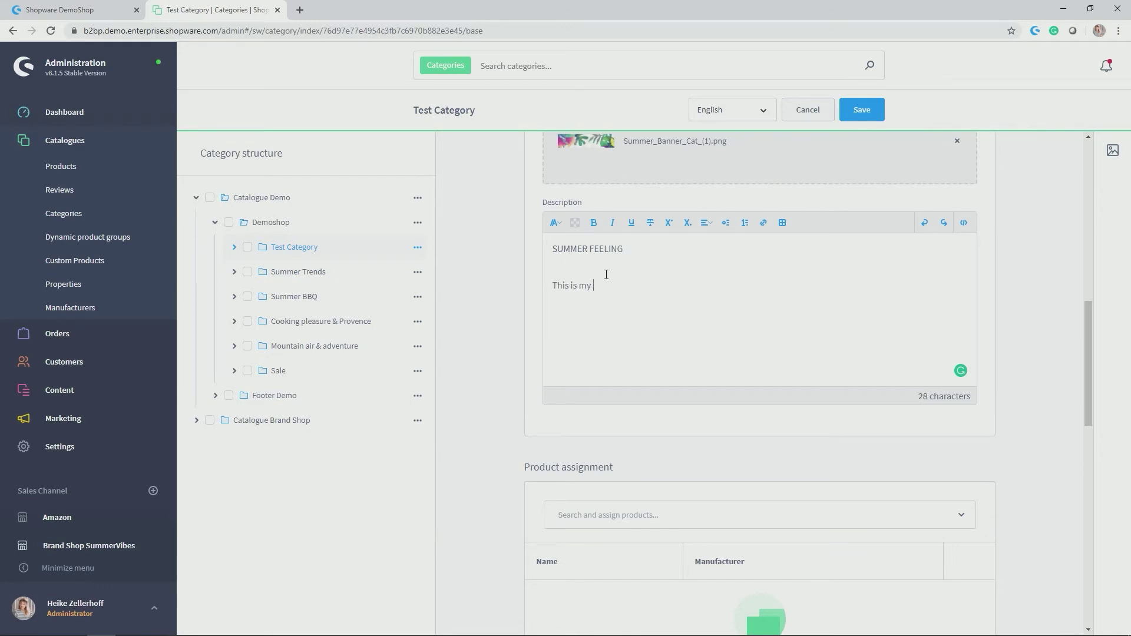
type("exemplary category with lots of beautiful pr")
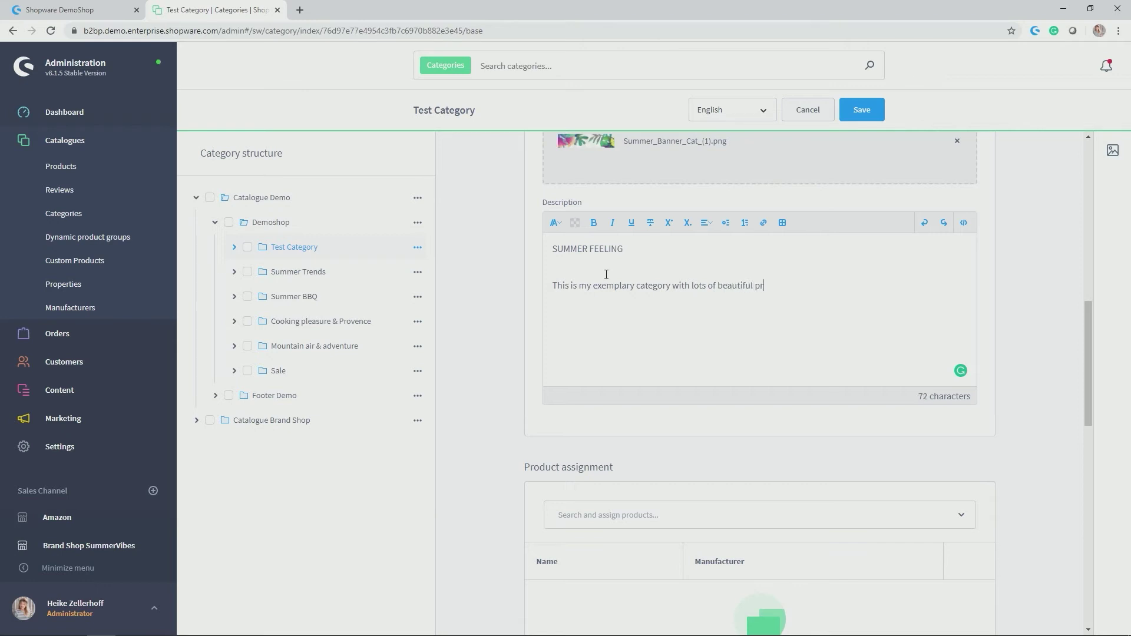
type("oducts and content in it.")
Make the SUMMER FEELING line a Heading 1.
triple_click(604, 252)
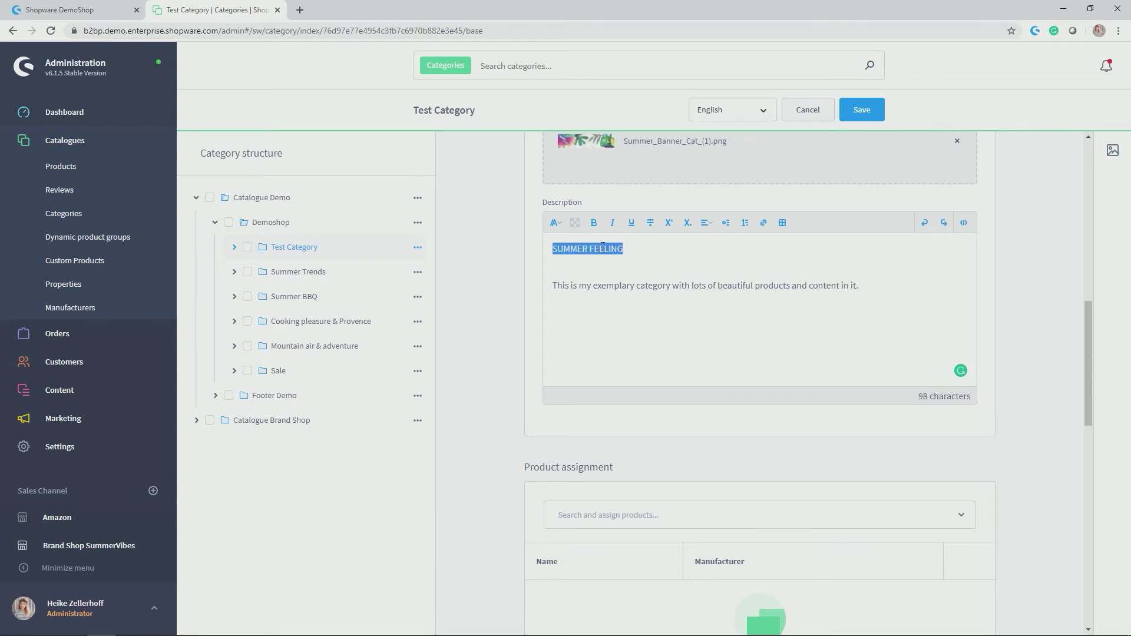
left_click(554, 223)
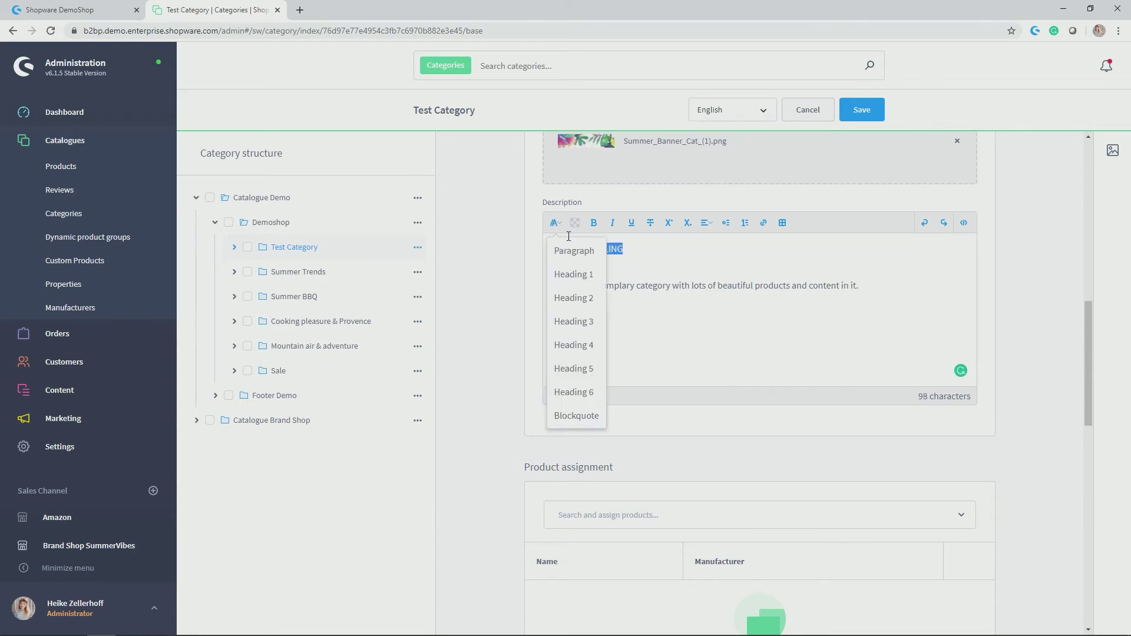
left_click(576, 276)
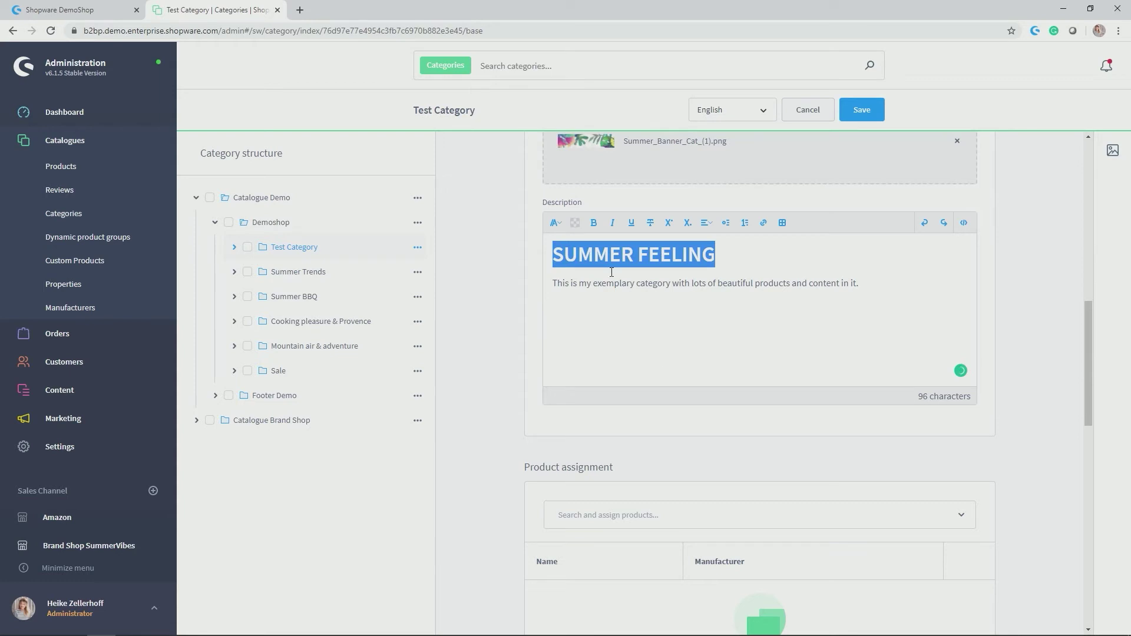
Format the description sentence as Heading 4 in regular, non-bold weight.
triple_click(627, 283)
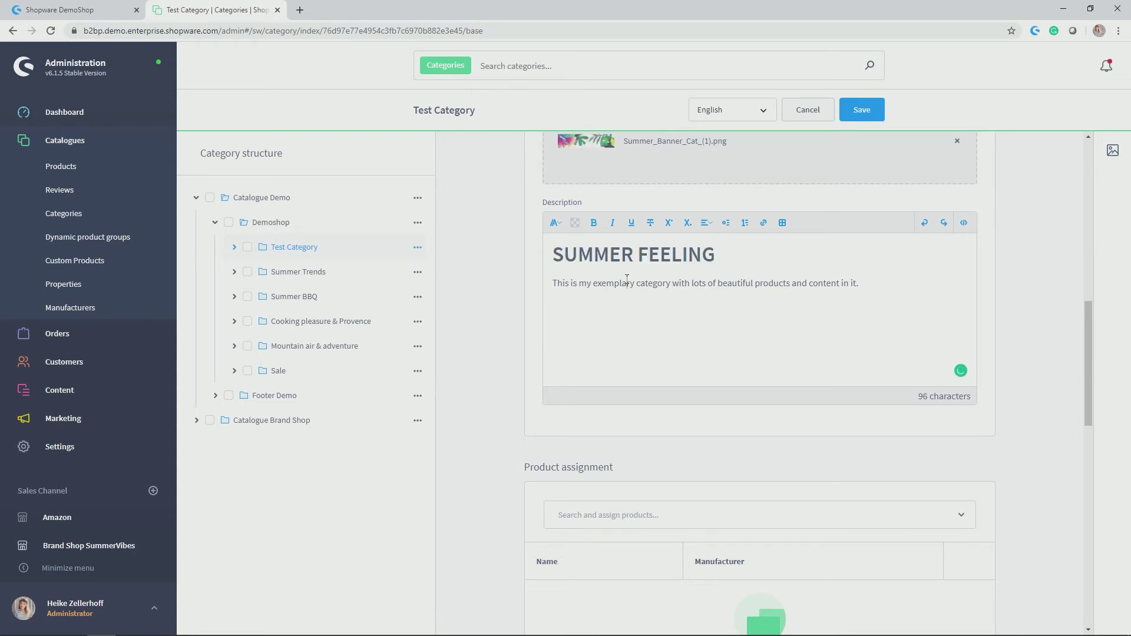
left_click(556, 222)
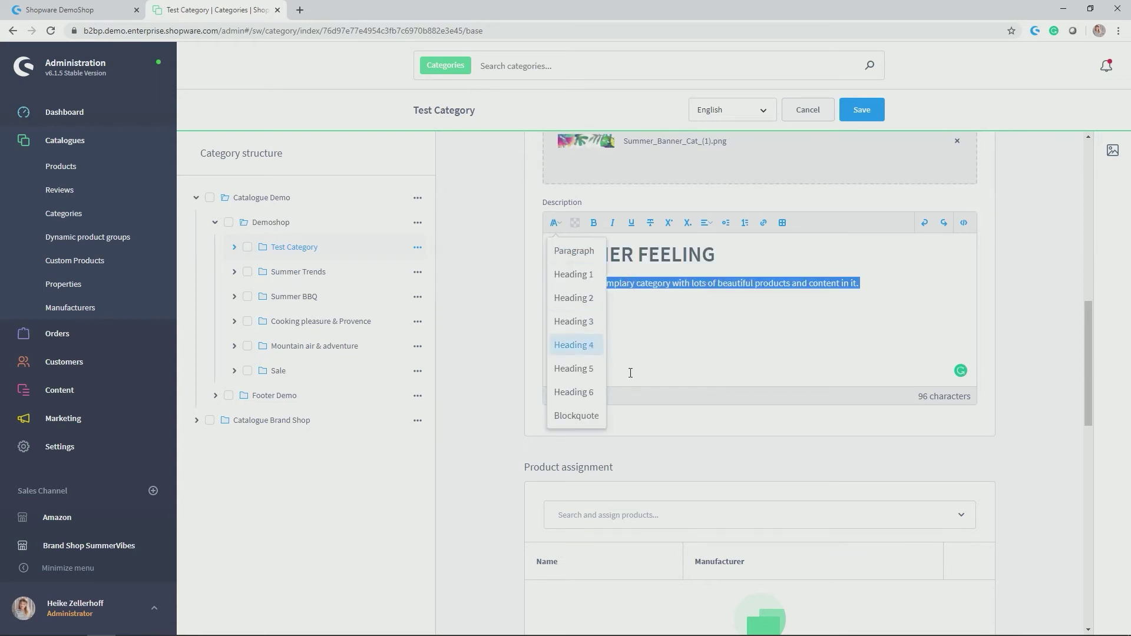
left_click(575, 345)
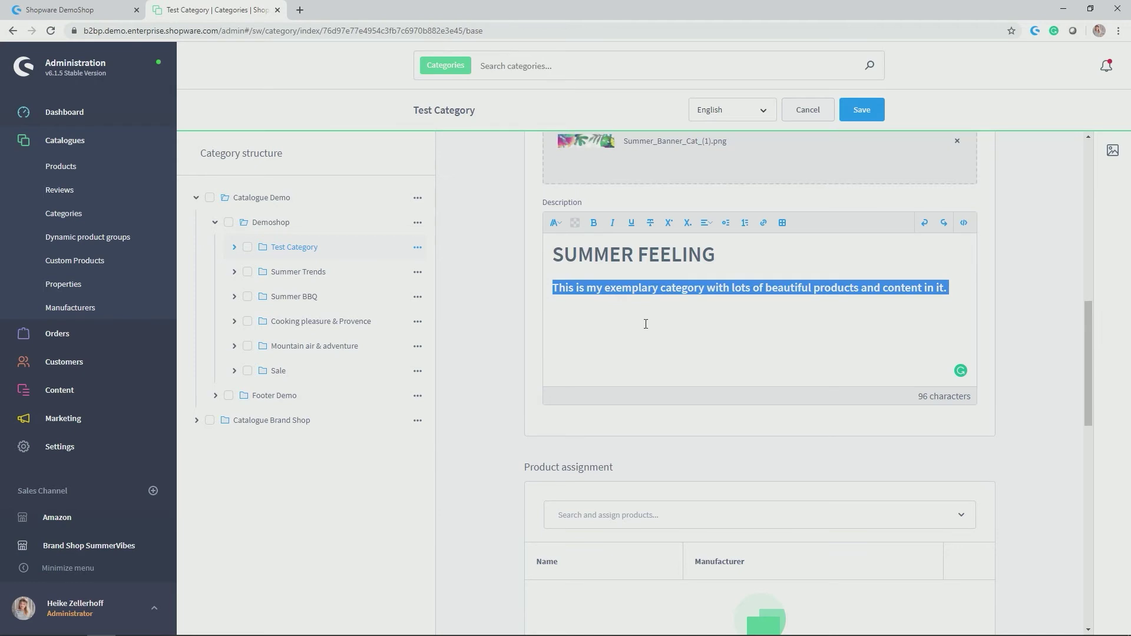
triple_click(630, 287)
left_click(594, 223)
left_click(606, 252)
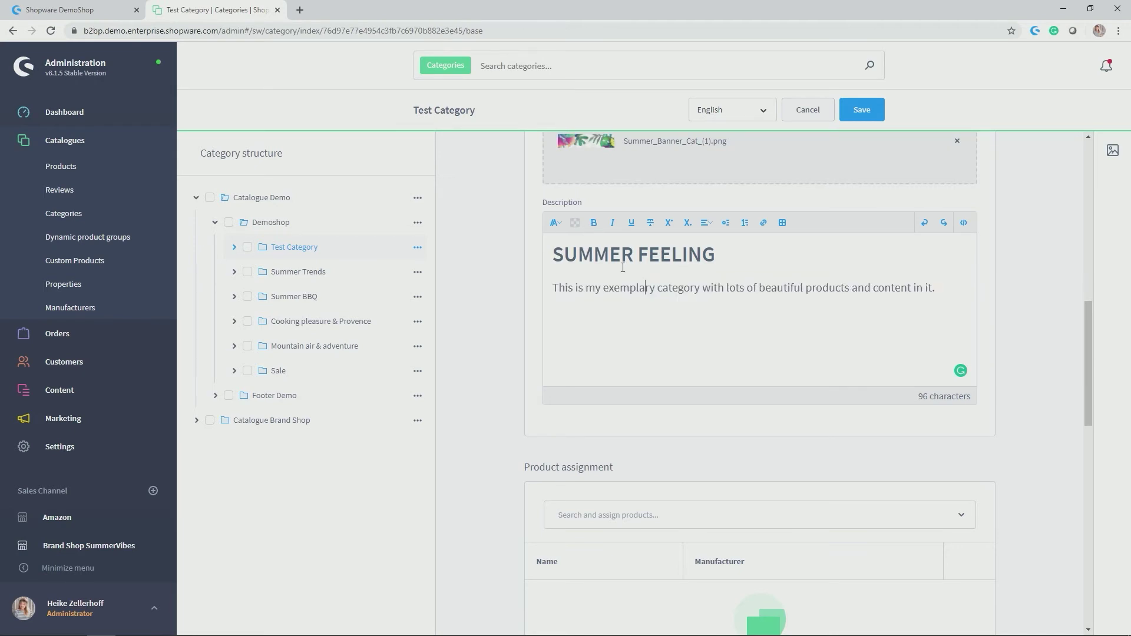
Centre the SUMMER FEELING heading and the sentence beneath it.
triple_click(621, 254)
left_click(710, 223)
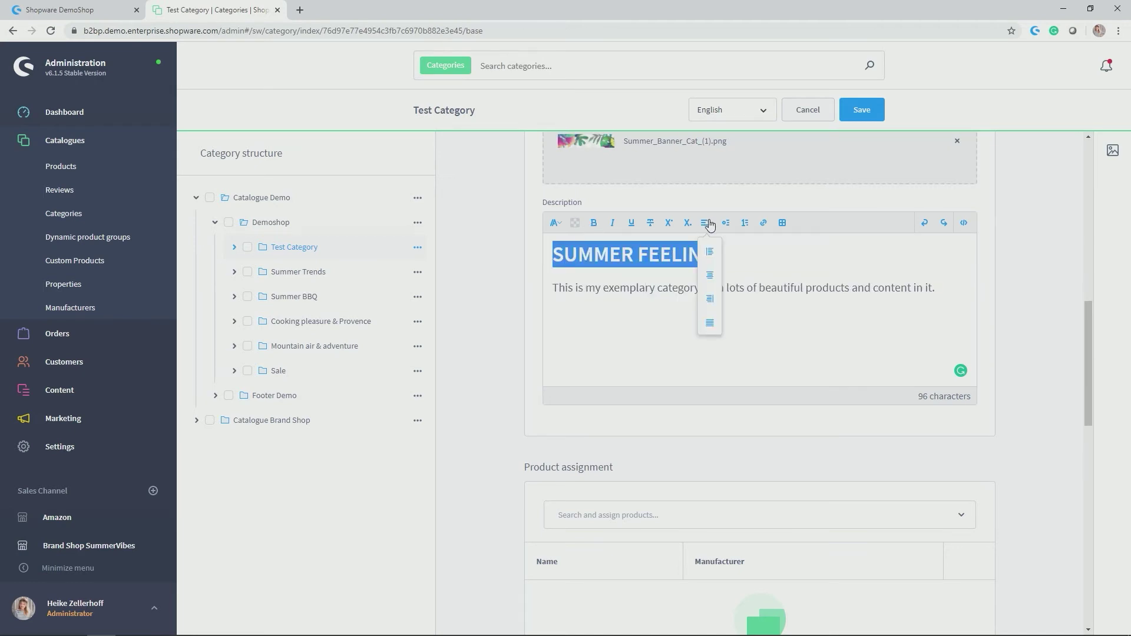
left_click(711, 277)
left_click(712, 289)
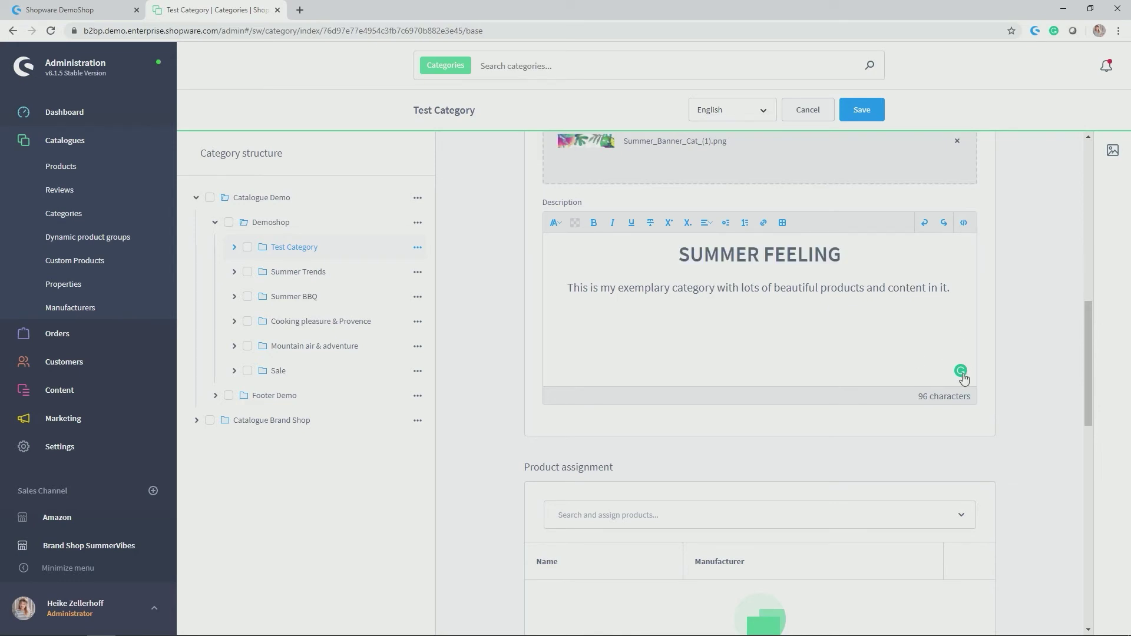
left_click_drag(952, 288, 677, 245)
Colour the selected heading and sentence dark green, #2b9162.
left_click(575, 223)
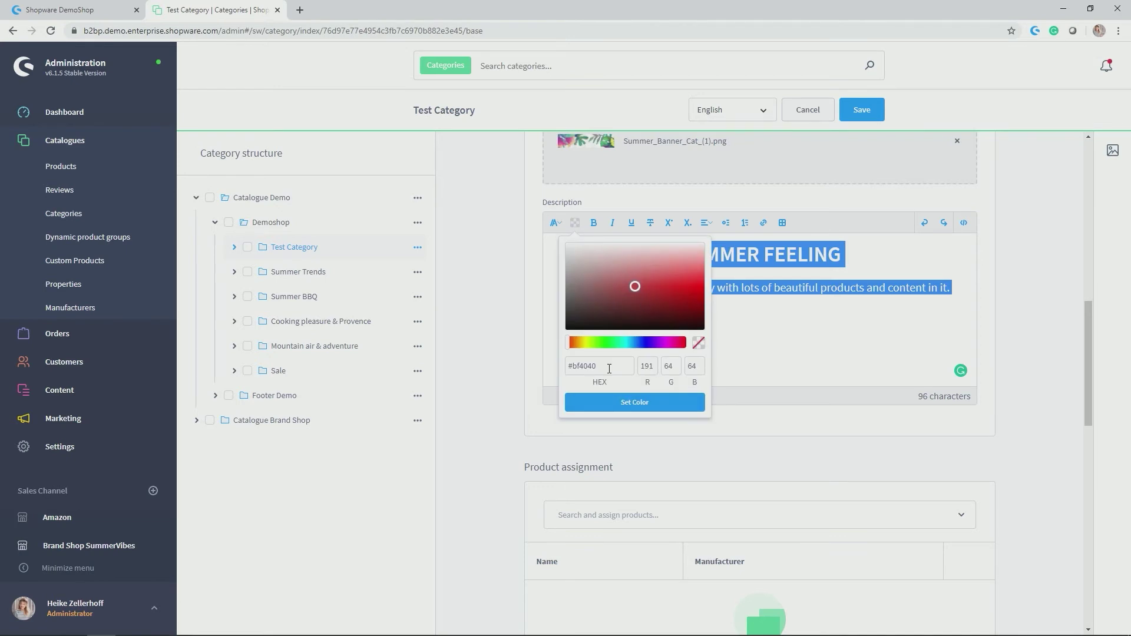
left_click_drag(605, 366, 559, 367)
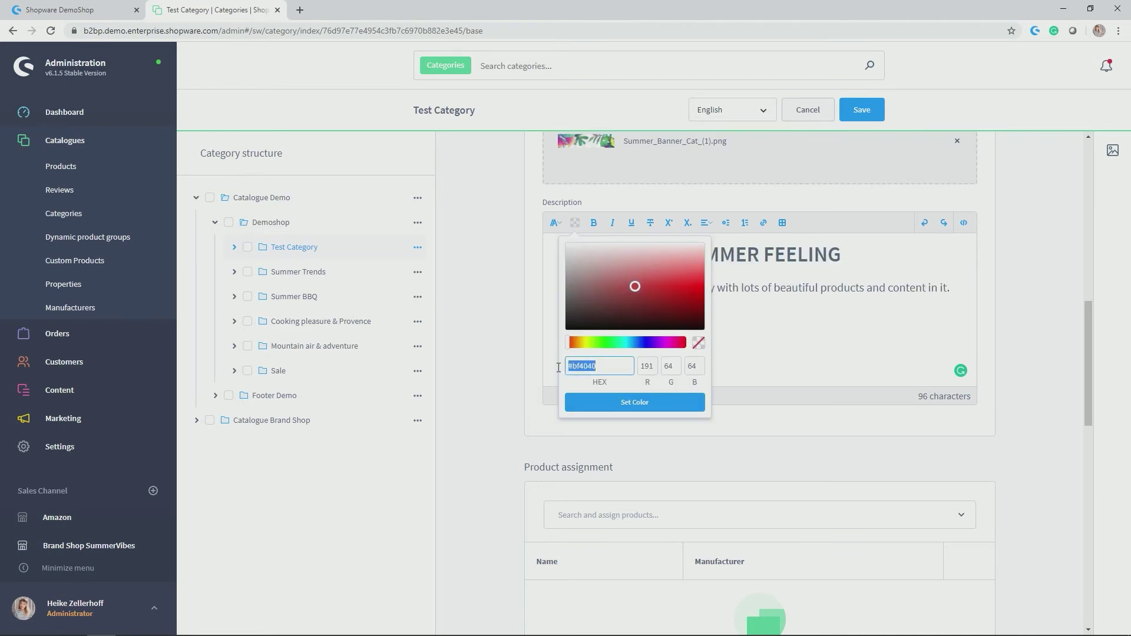
left_click(615, 343)
mouse_move(635, 286)
left_mouse_down()
mouse_move(646, 294)
mouse_move(640, 270)
mouse_move(626, 292)
mouse_move(647, 306)
mouse_move(641, 298)
left_mouse_up()
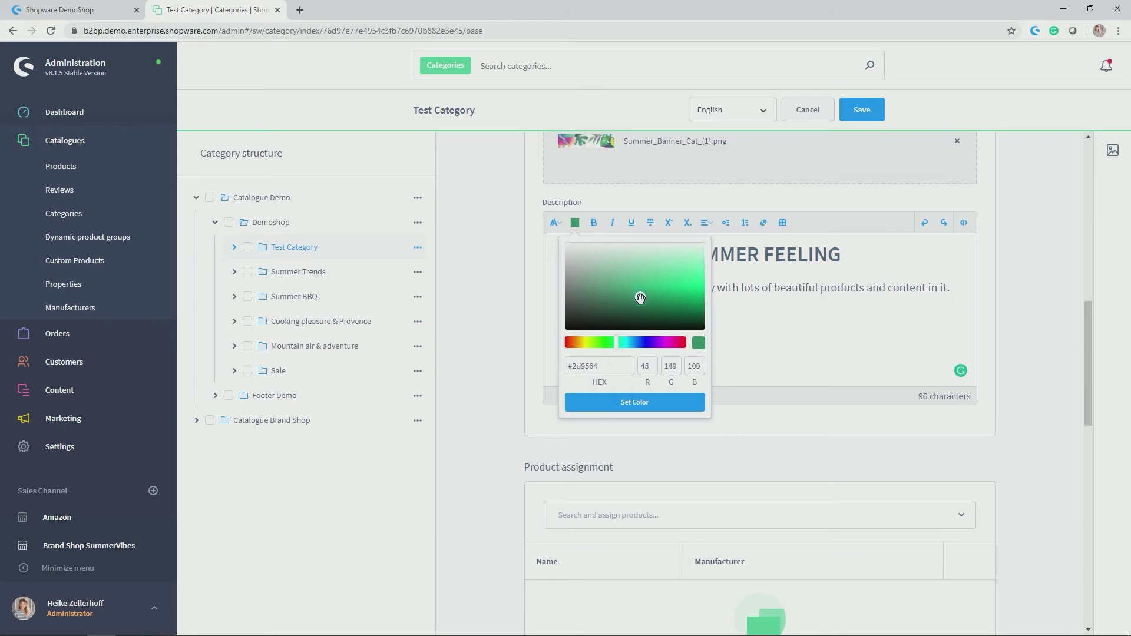
left_click(678, 403)
left_click(776, 334)
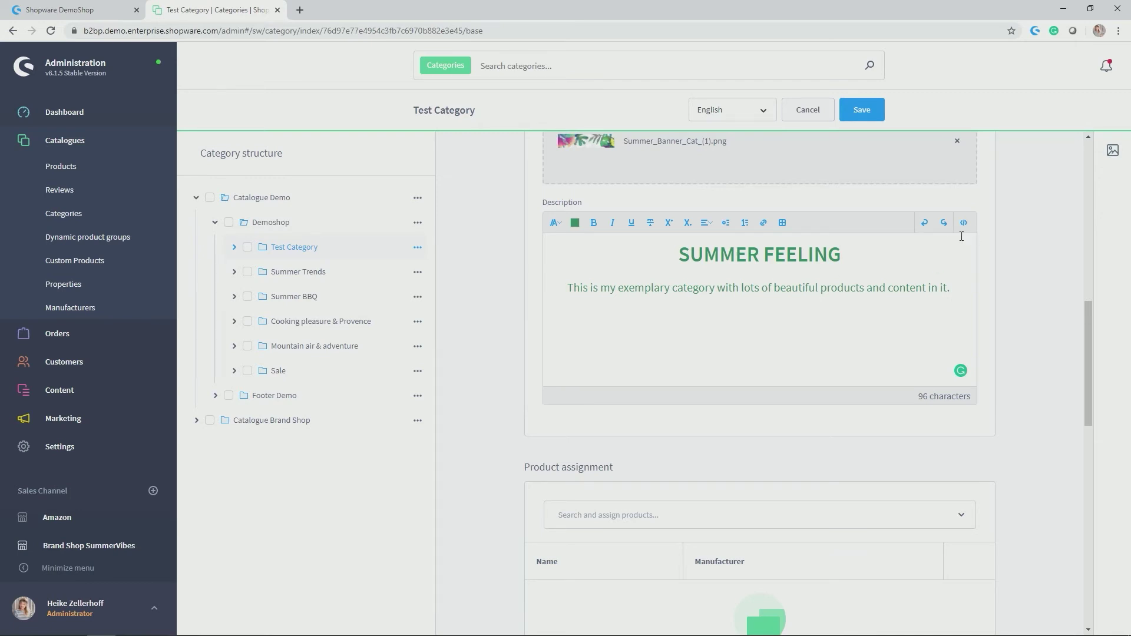
scroll(916, 294, "down", 5)
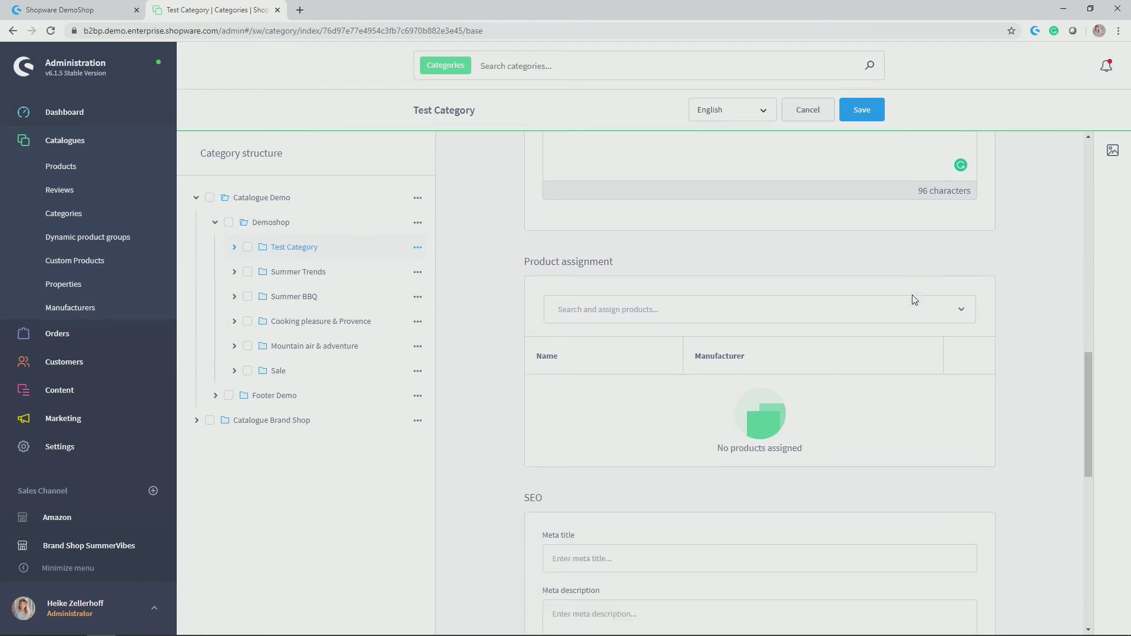
Search 'Bikini' and assign GINA 2 Bikini and LIANDRA Bikini to the category.
left_click_drag(522, 172, 619, 179)
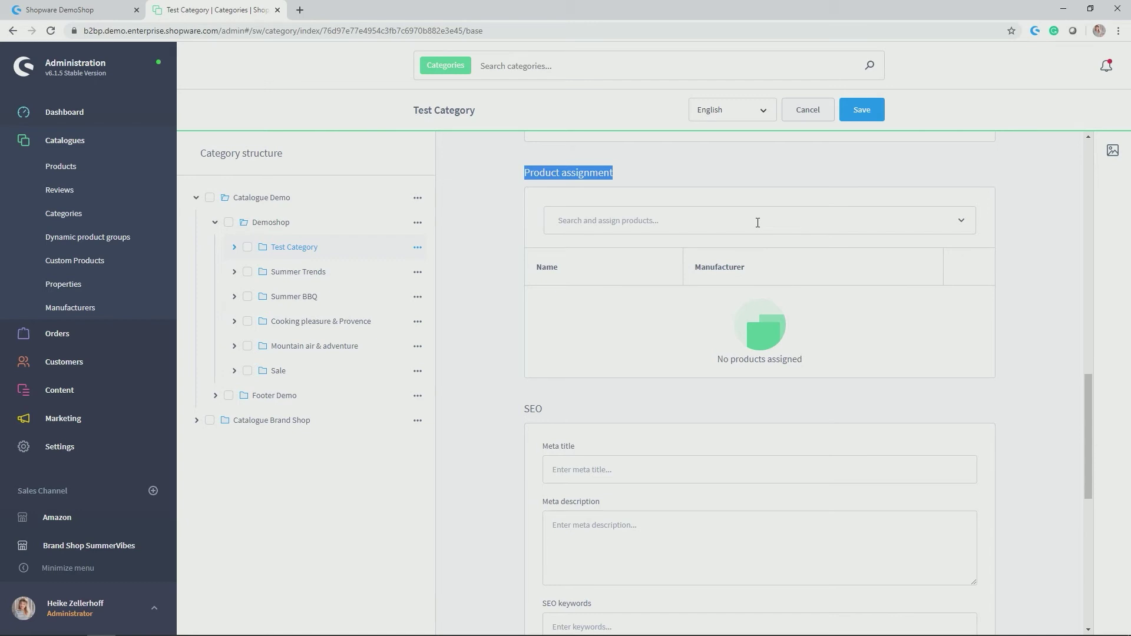
left_click(585, 222)
type("Bik")
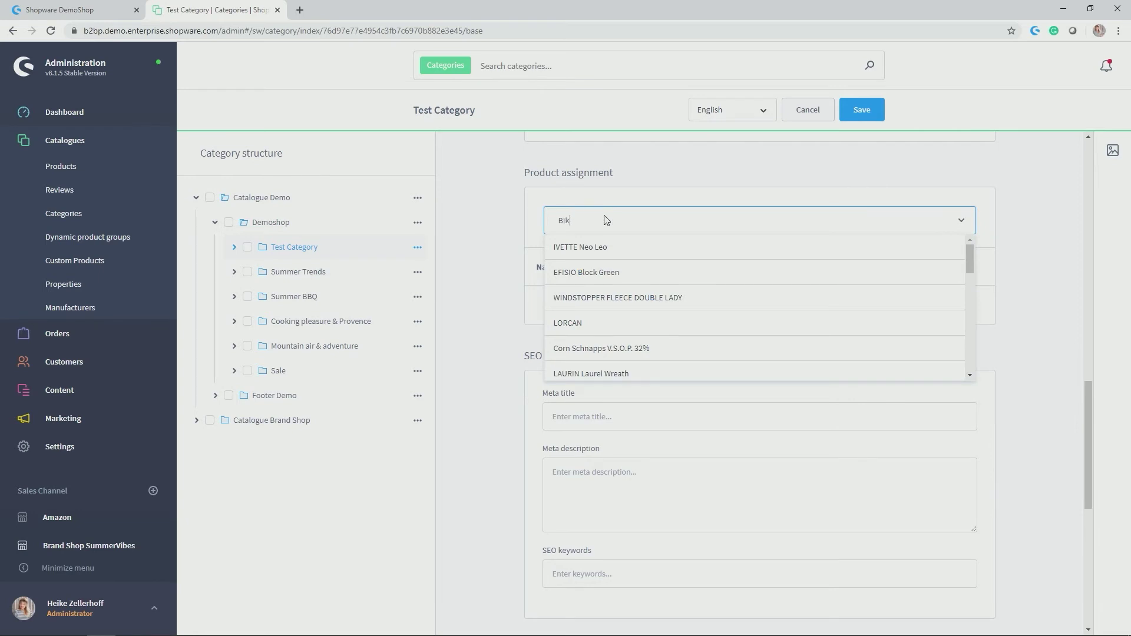
type("ini")
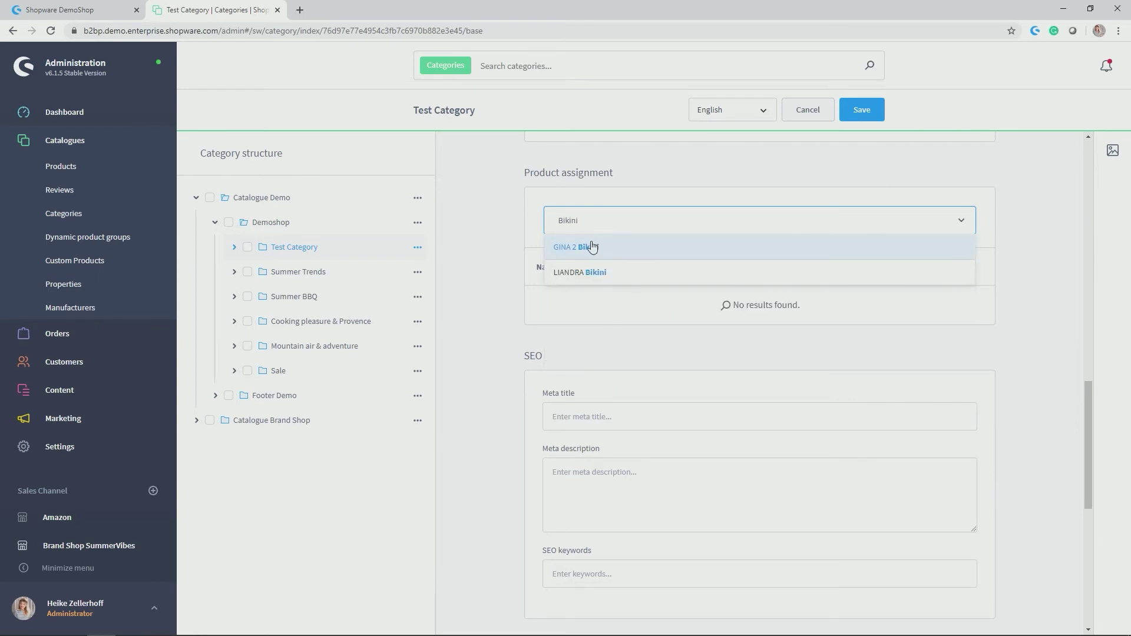
left_click(610, 250)
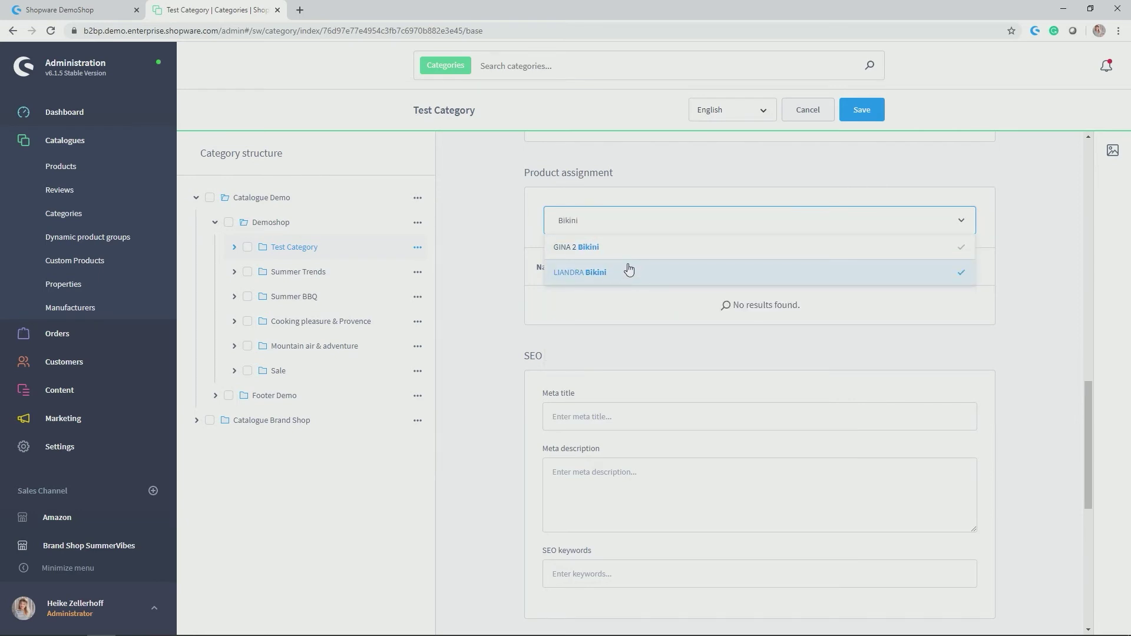
left_click(626, 270)
left_click(494, 277)
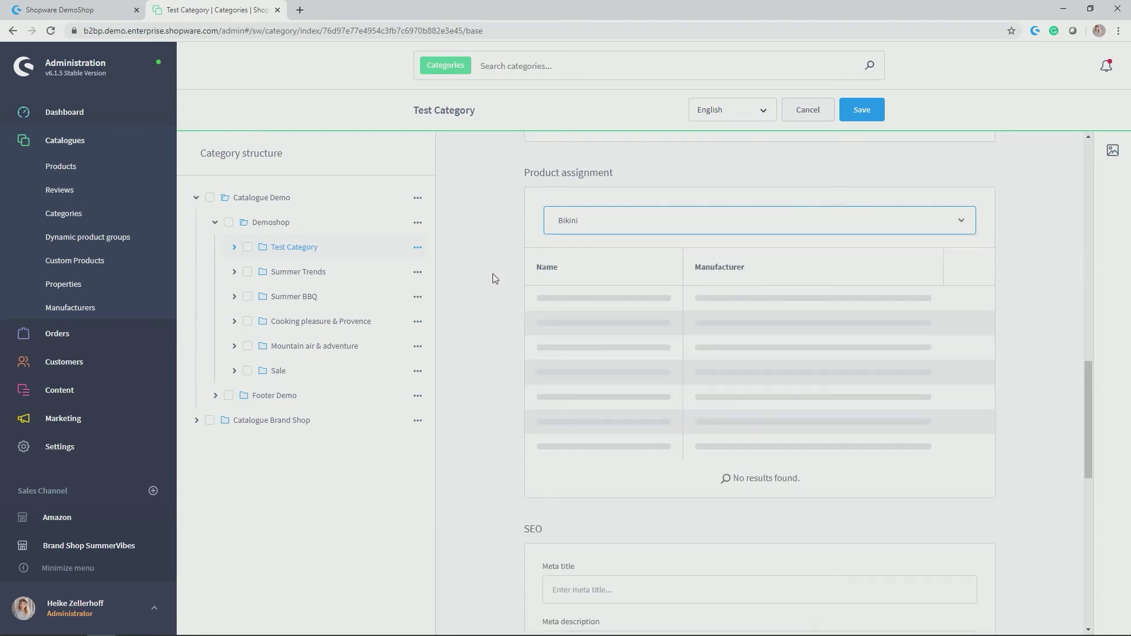
Search 'Short' and assign GOSINA Shorts to the category.
left_click(580, 220)
key("BackSpace")
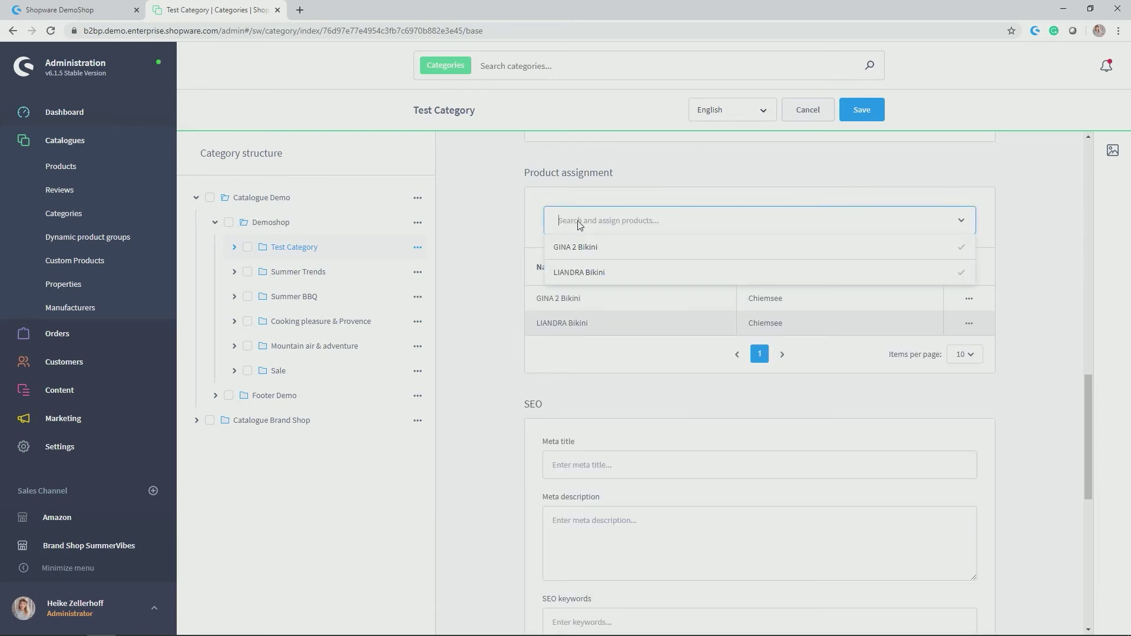
type("short")
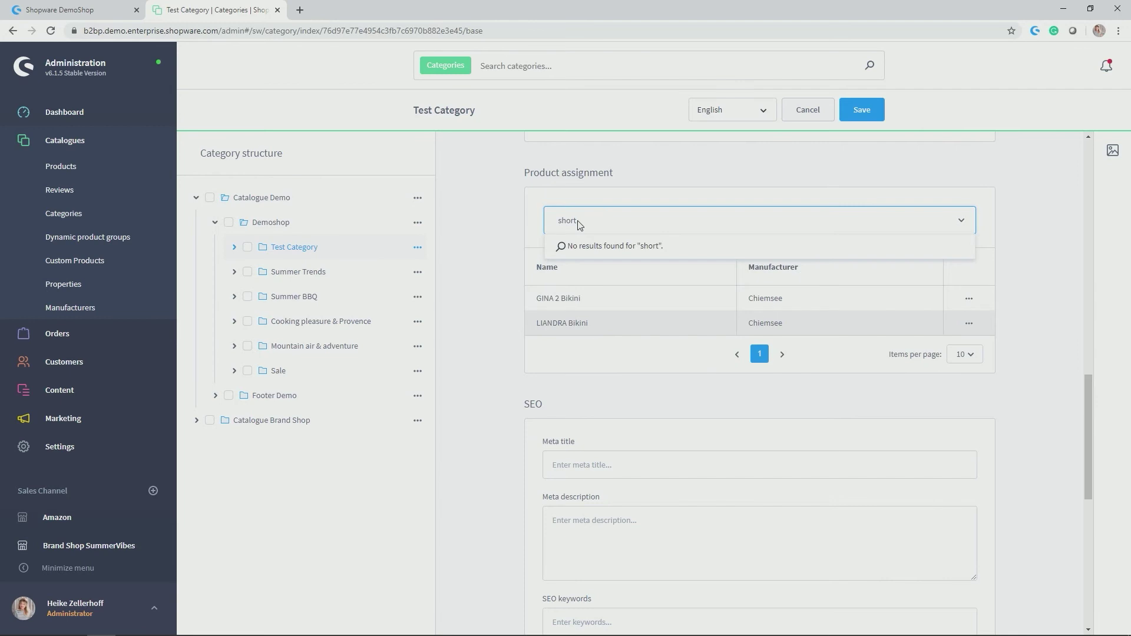
key("BackSpace")
key("BackSpace")
key("BackSpace")
key("BackSpace")
type("Short")
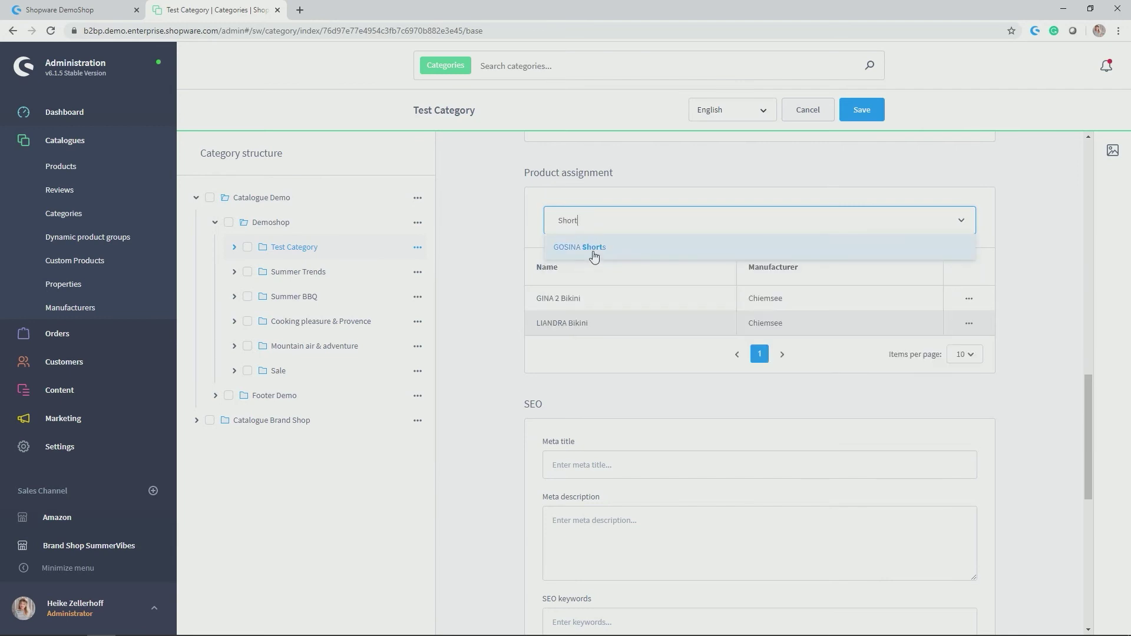
left_click(596, 255)
left_click(509, 269)
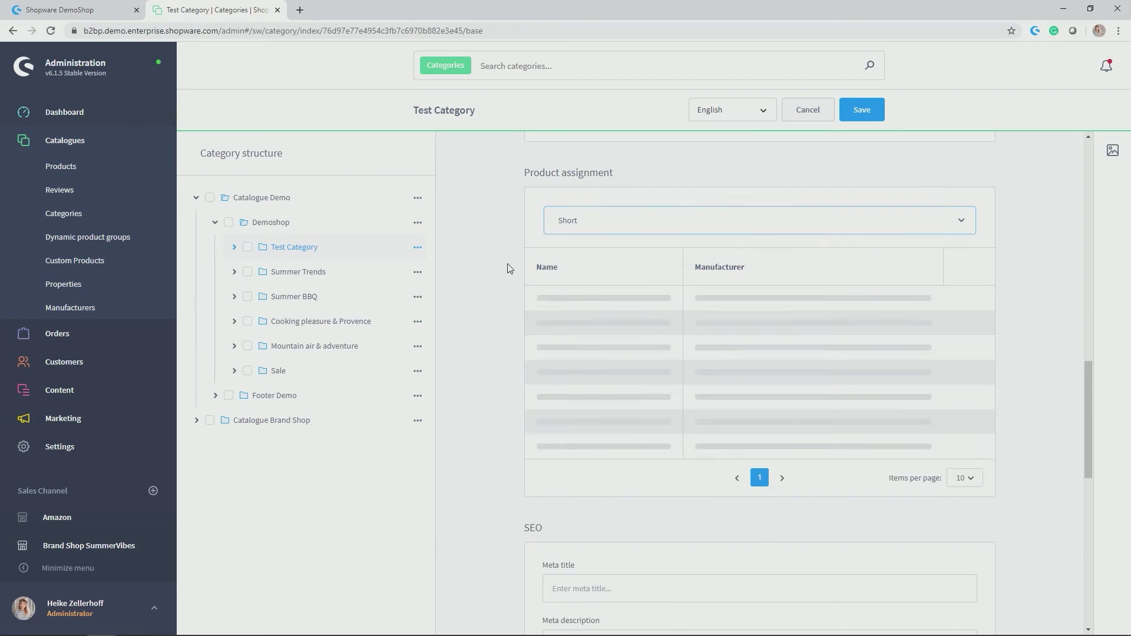
Search 'Beach Bag' and assign the Beach Bag product.
left_click(595, 224)
type("Beach B")
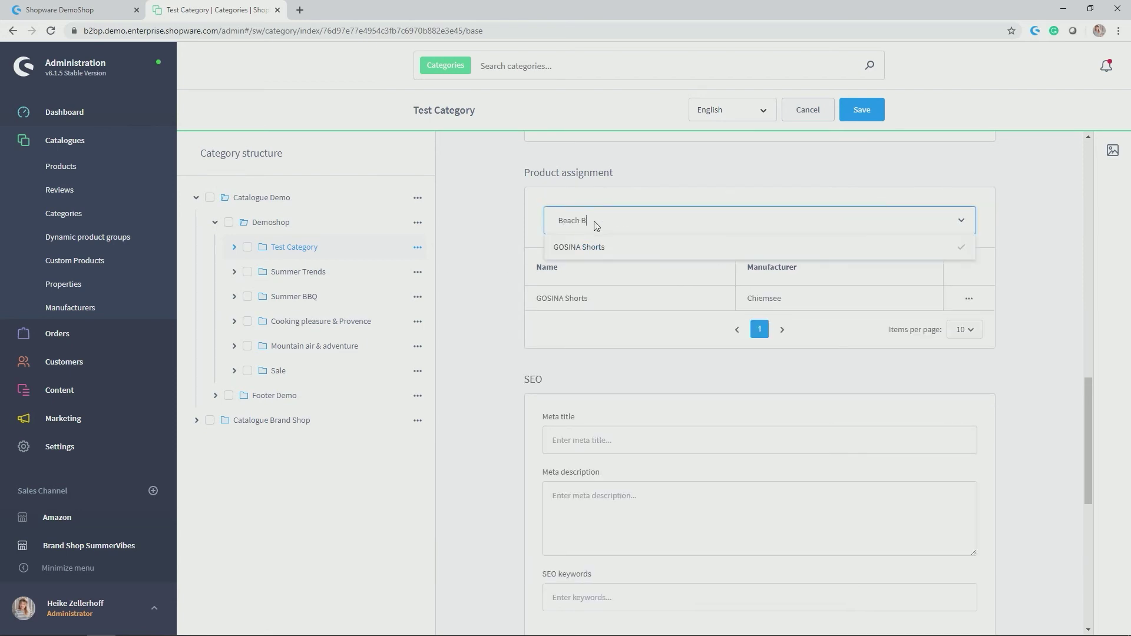
type("ag")
left_click(626, 249)
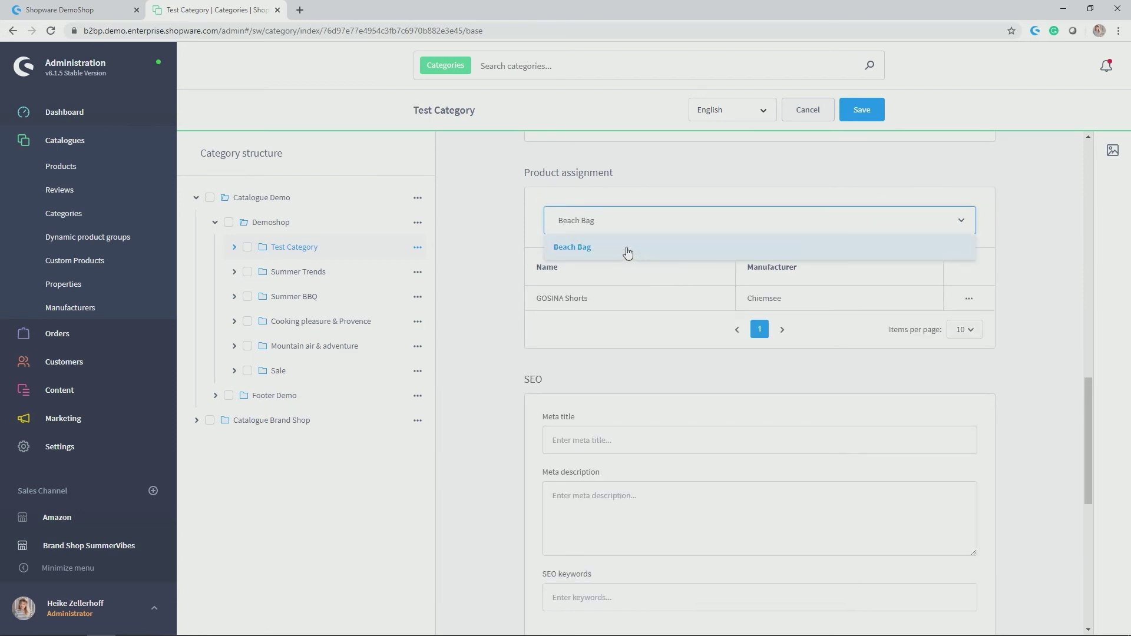
left_click(479, 254)
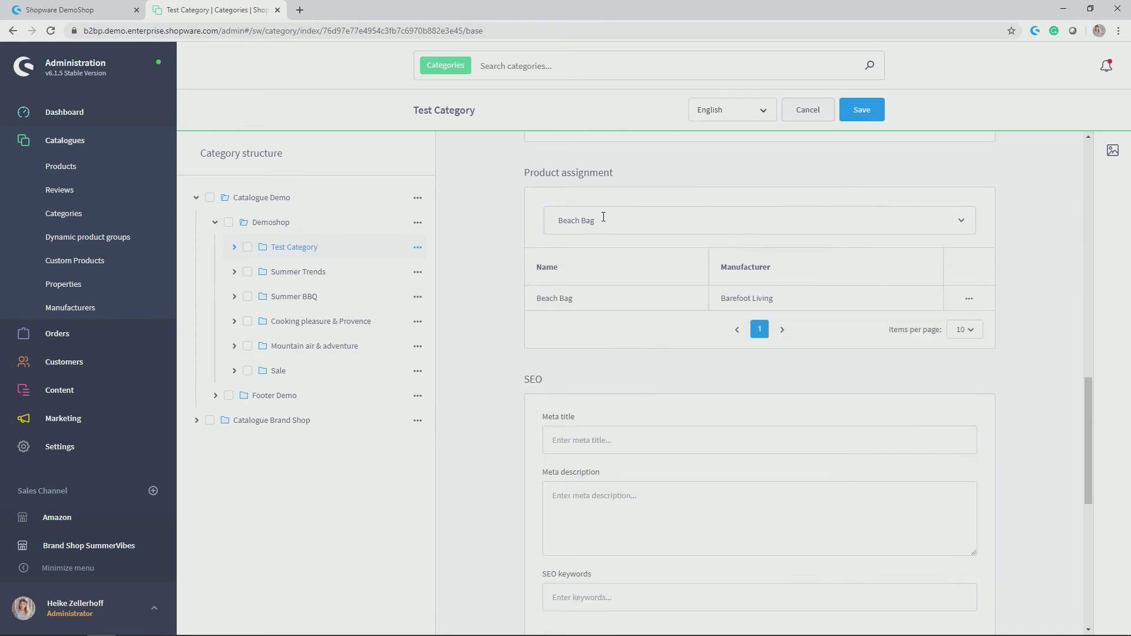
Search 'Example' and assign Example Dress, then clear the search to show all assigned products.
left_click_drag(604, 217, 547, 227)
type("Examp")
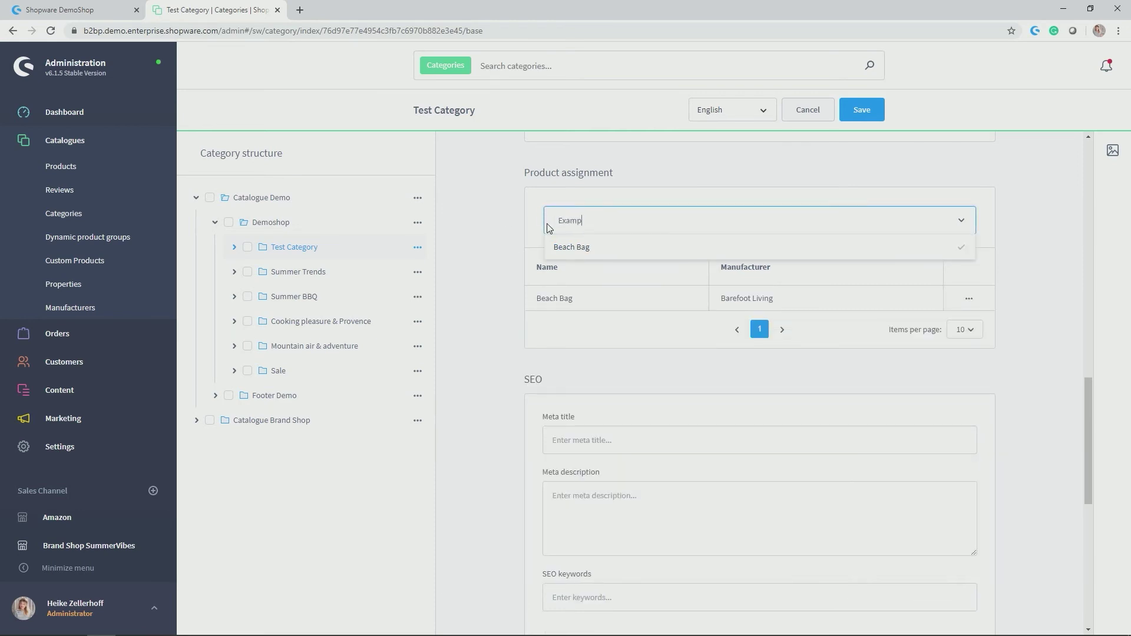
type("le")
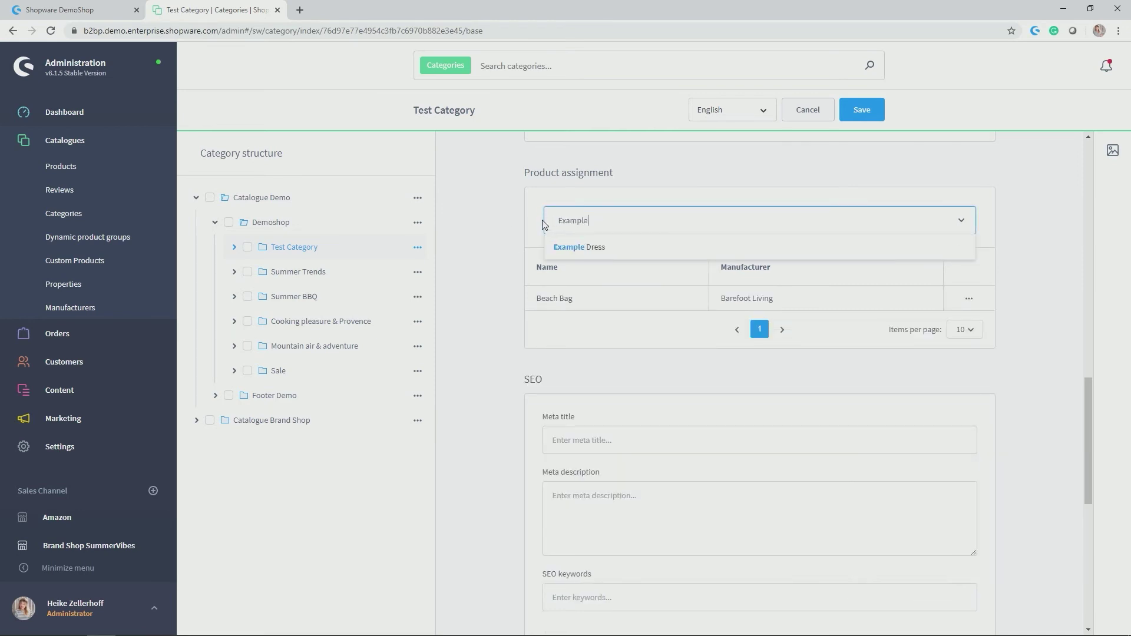
left_click(584, 252)
left_click_drag(554, 221, 587, 231)
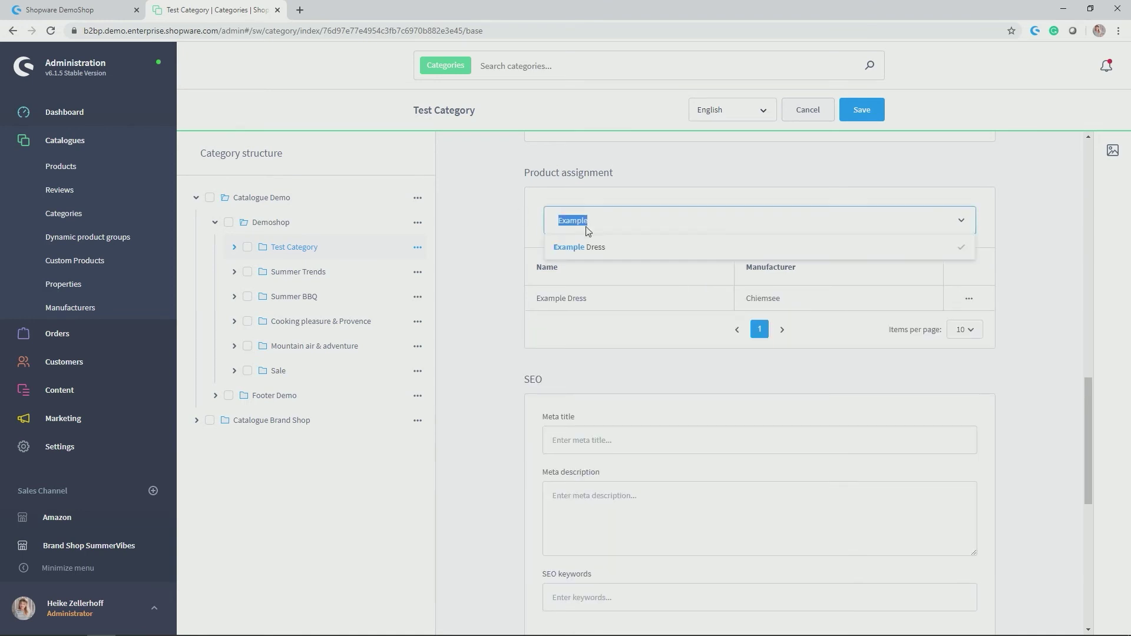
key("BackSpace")
left_click(502, 227)
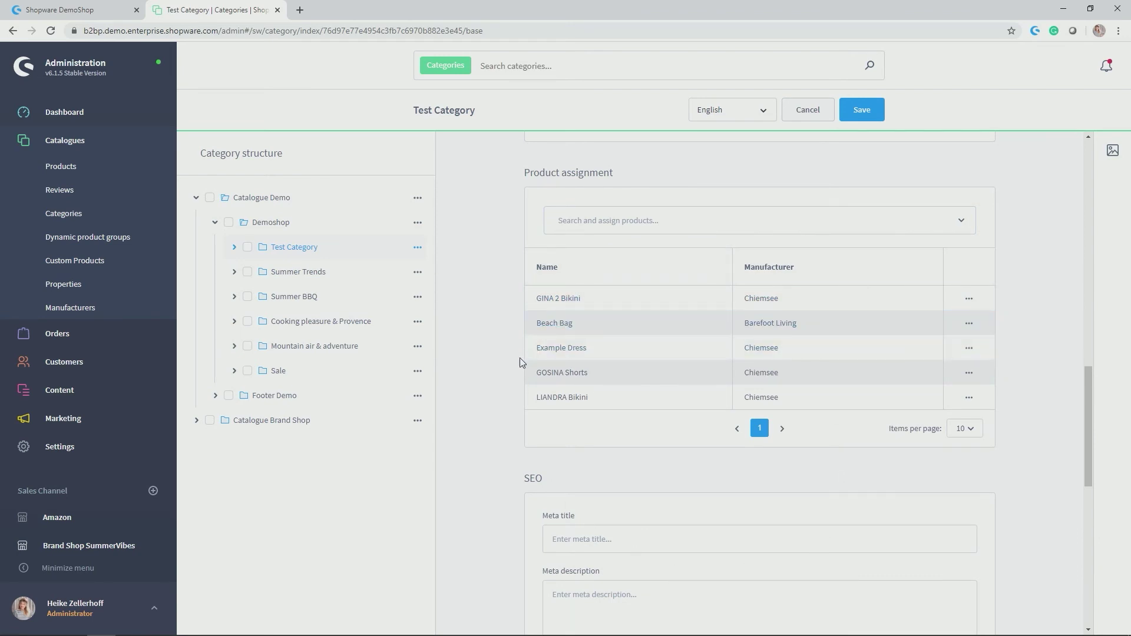
scroll(519, 362, "down", 5)
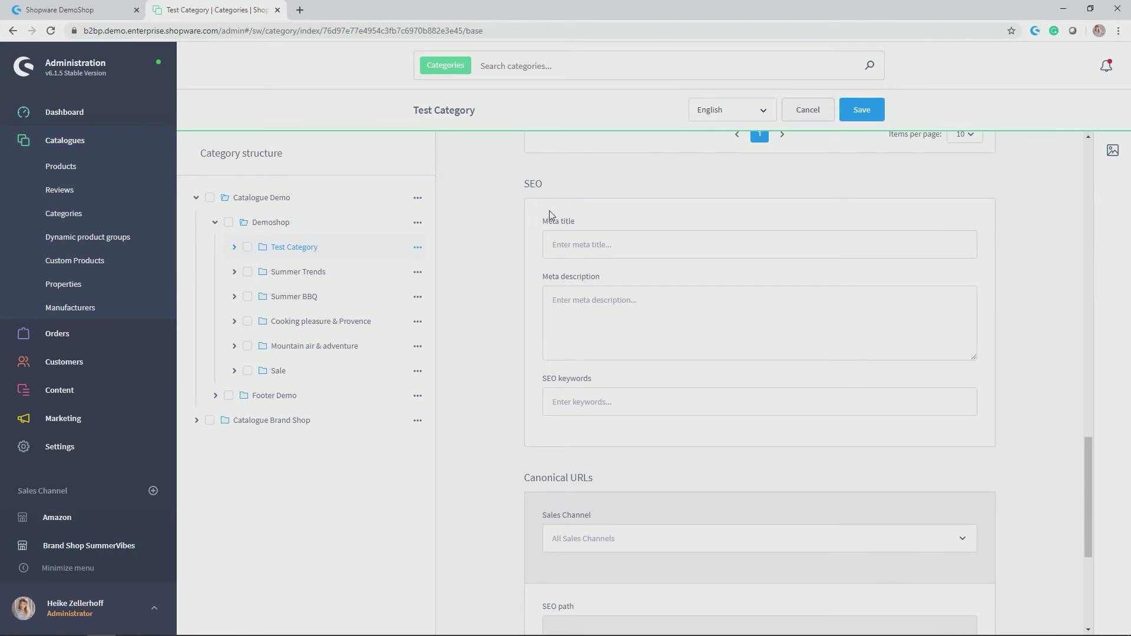
left_click_drag(538, 221, 587, 223)
left_click(601, 244)
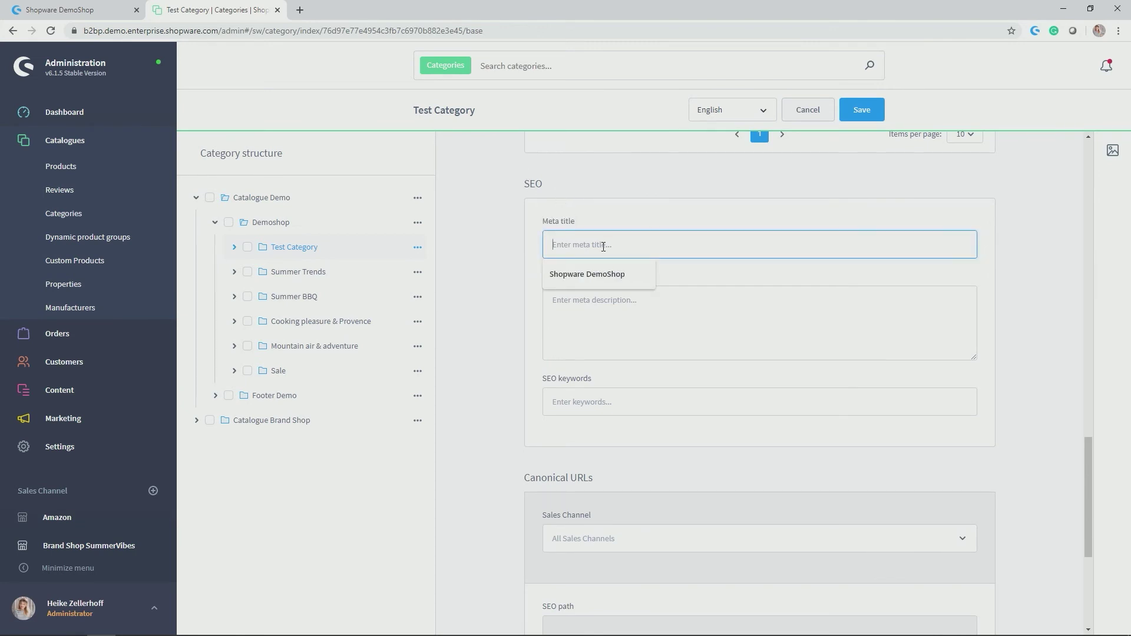
left_click(643, 217)
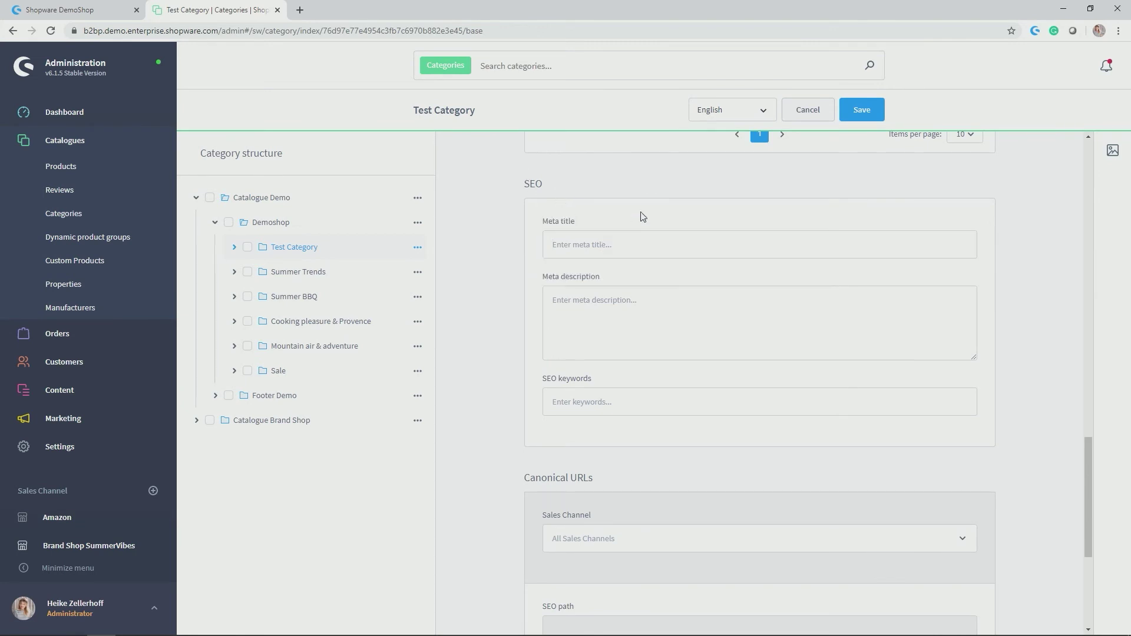
left_click(614, 301)
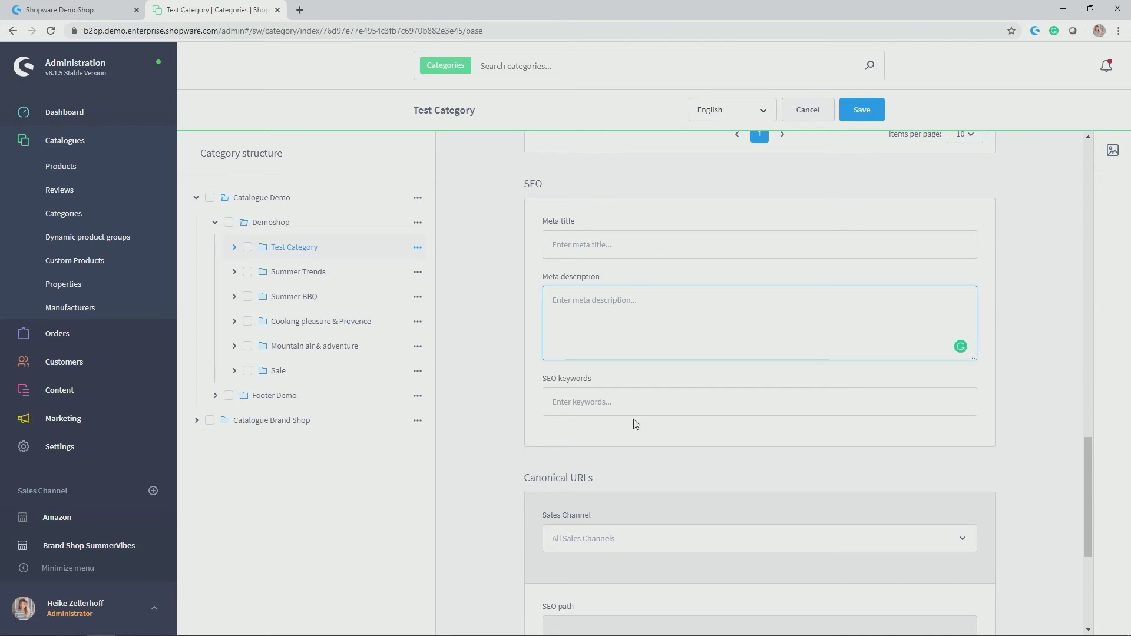
left_click(603, 407)
left_click(504, 398)
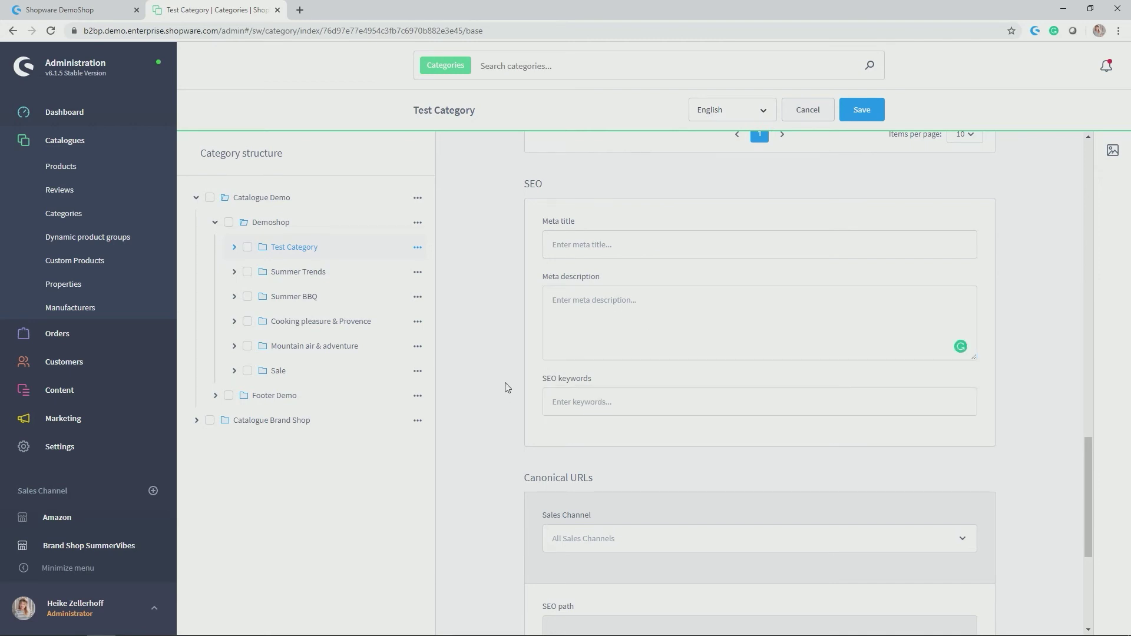
scroll(507, 387, "down", 2)
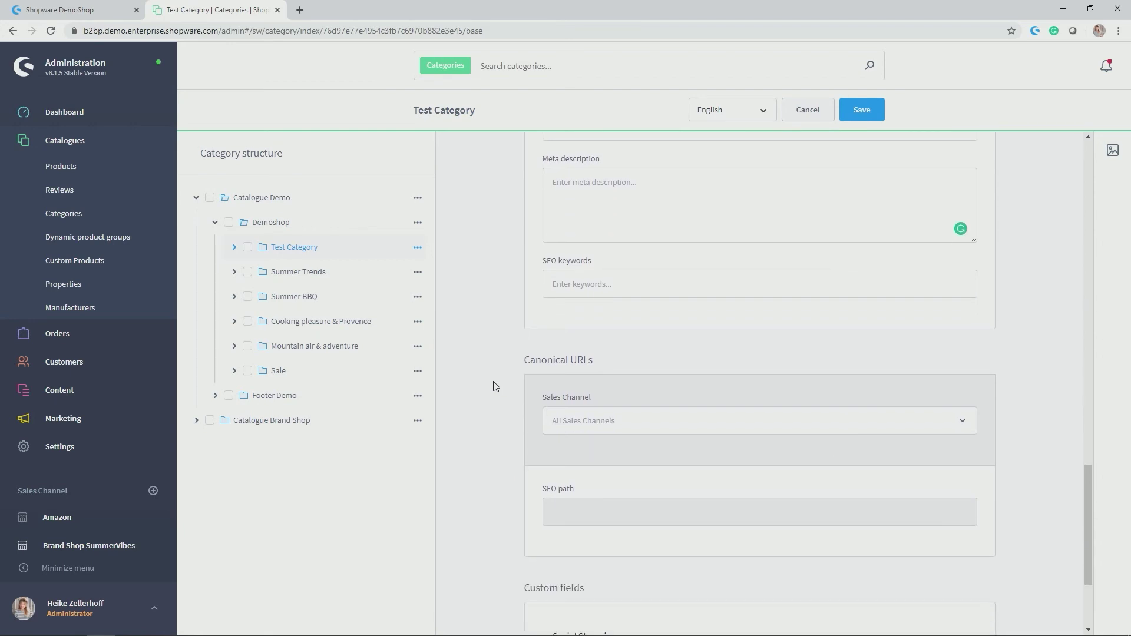
scroll(495, 387, "down", 2)
scroll(495, 386, "down", 1)
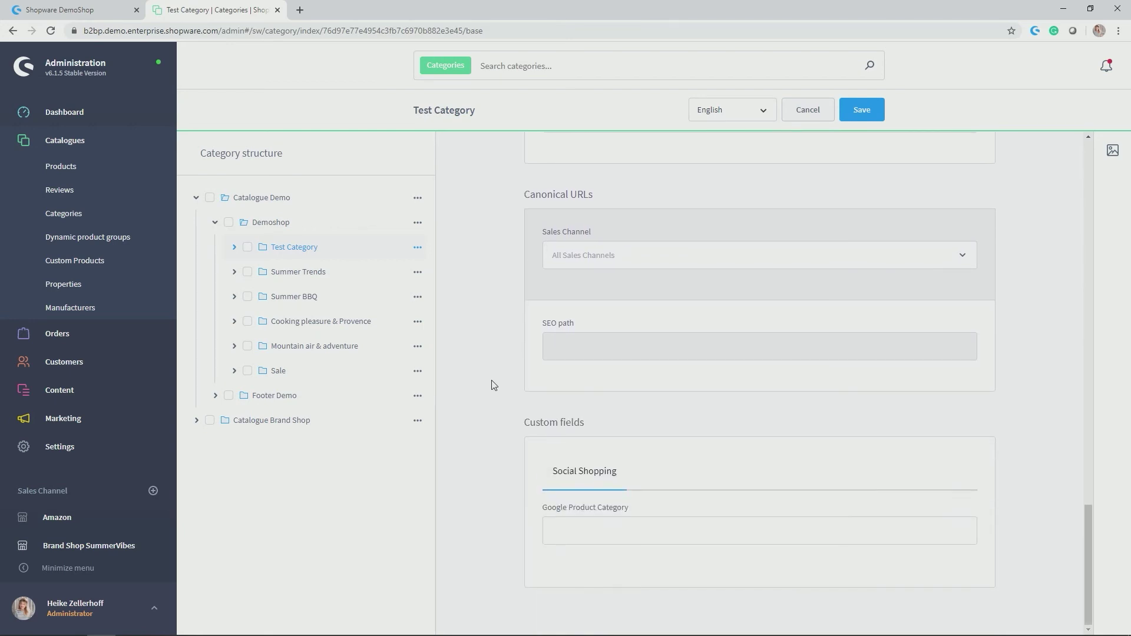
left_click_drag(521, 196, 656, 210)
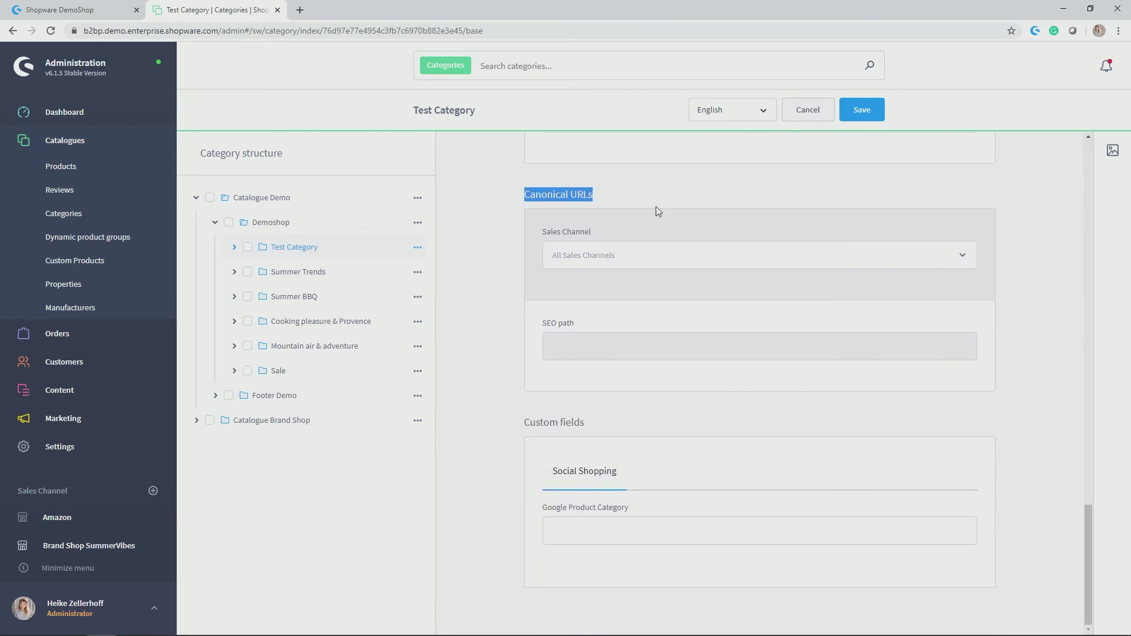
left_click(501, 343)
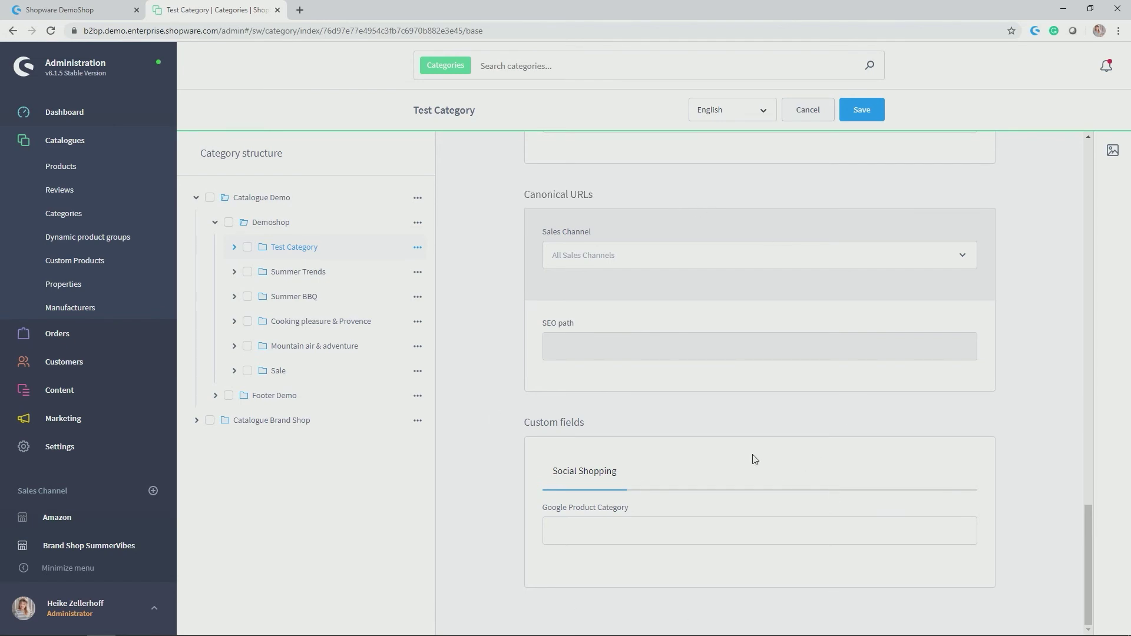
left_click_drag(522, 424, 591, 425)
left_click(607, 428)
left_click(580, 536)
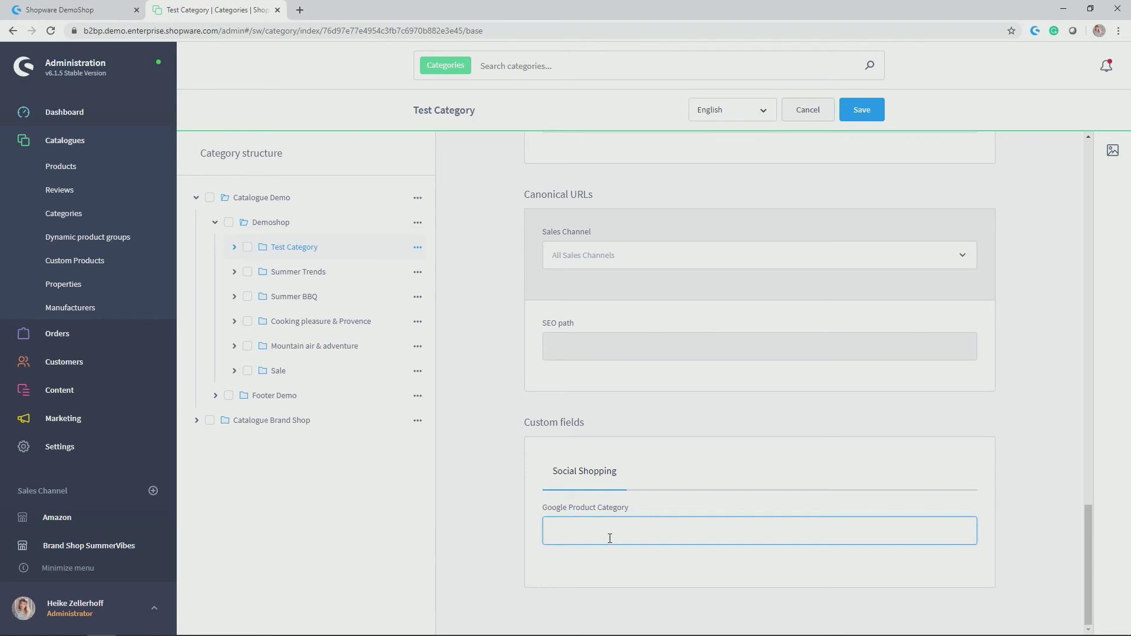
scroll(596, 542, "up", 1)
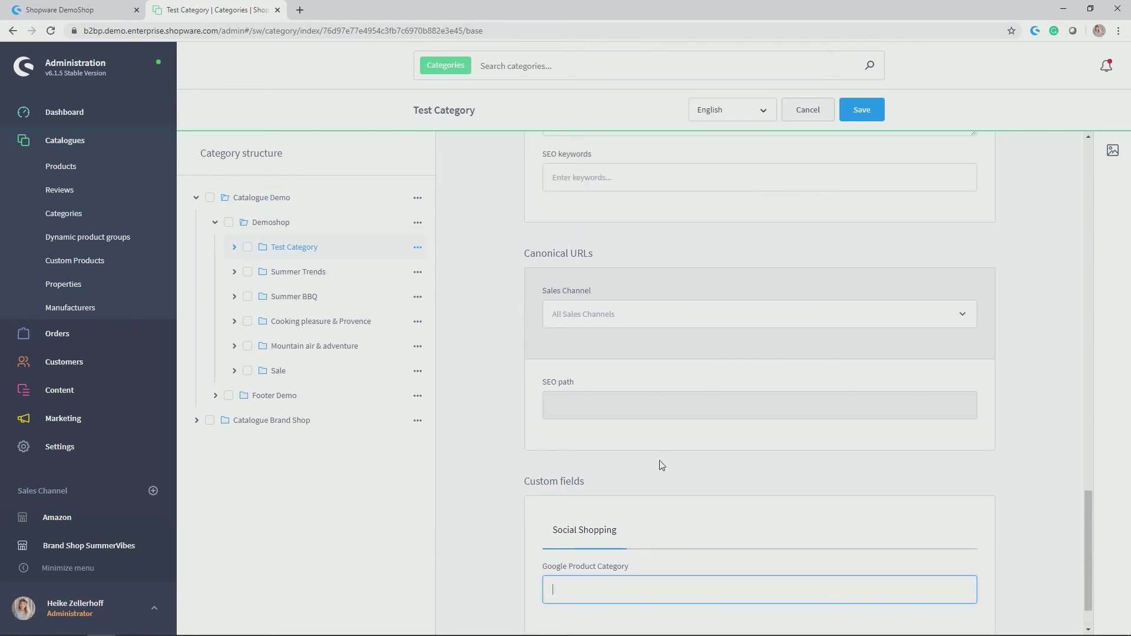
scroll(662, 466, "down", 1)
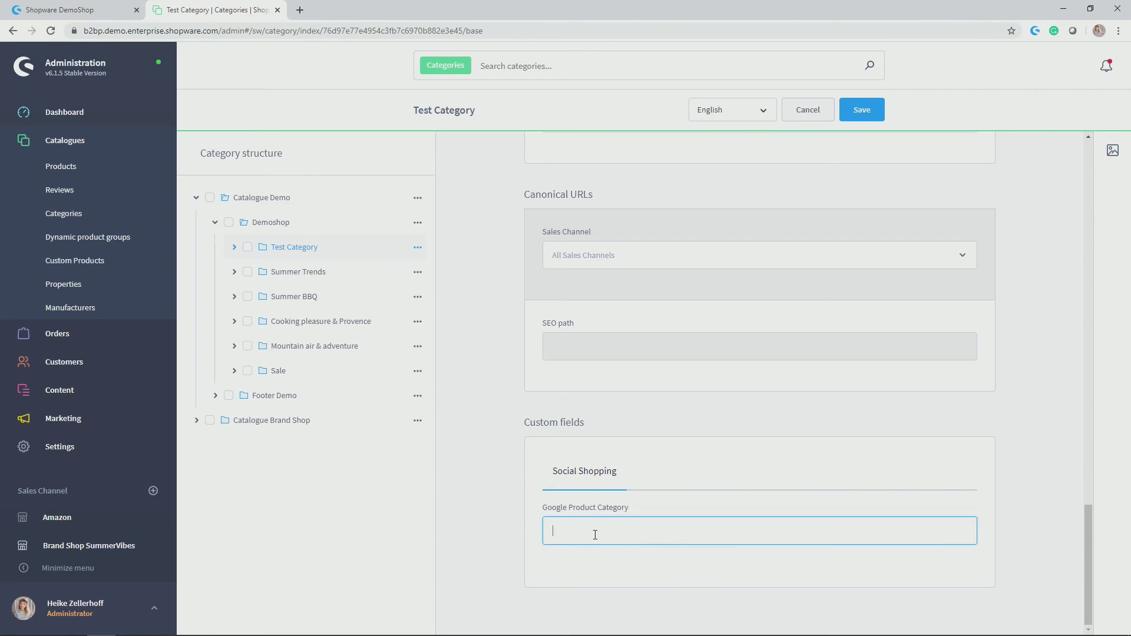
scroll(618, 532, "up", 20)
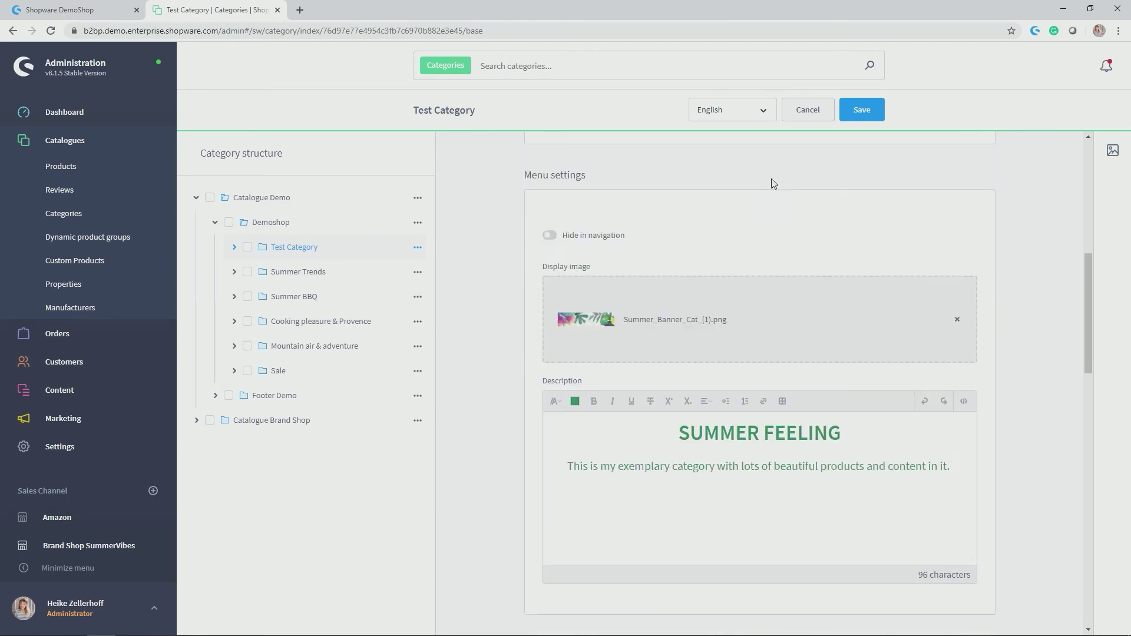
Save the category, then switch the content language to Deutsch.
left_click(857, 113)
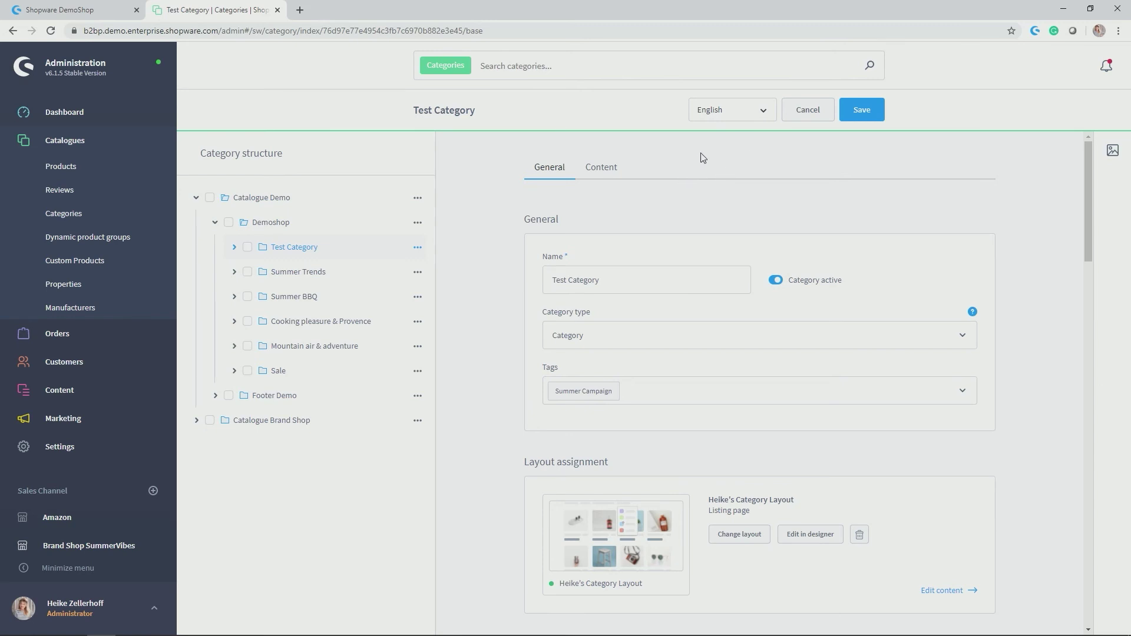
left_click(763, 114)
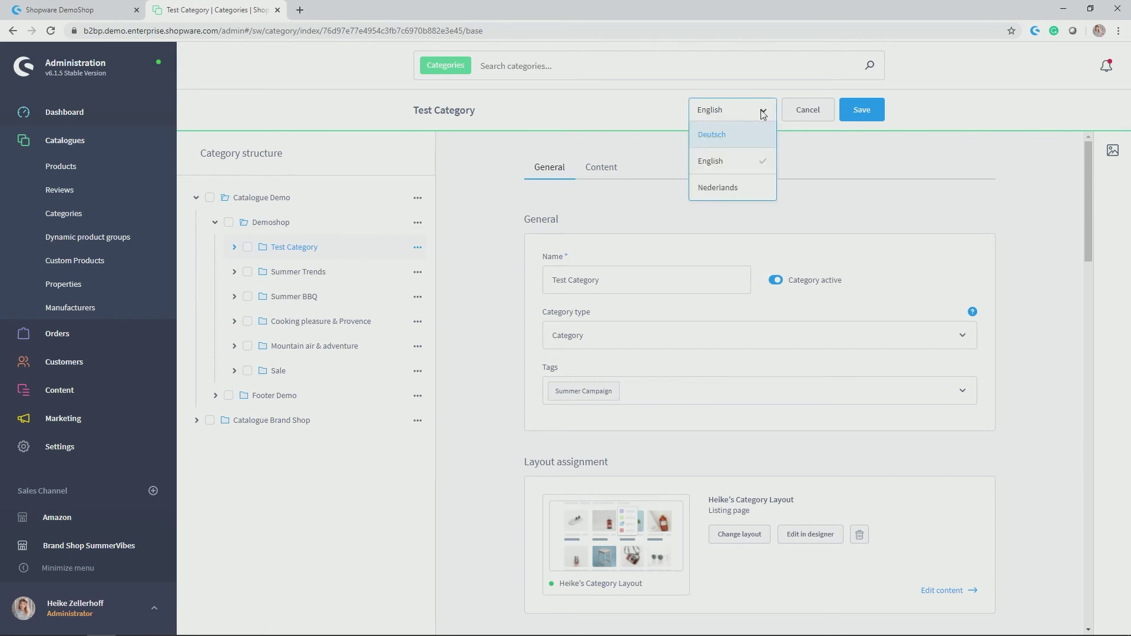
left_click(741, 141)
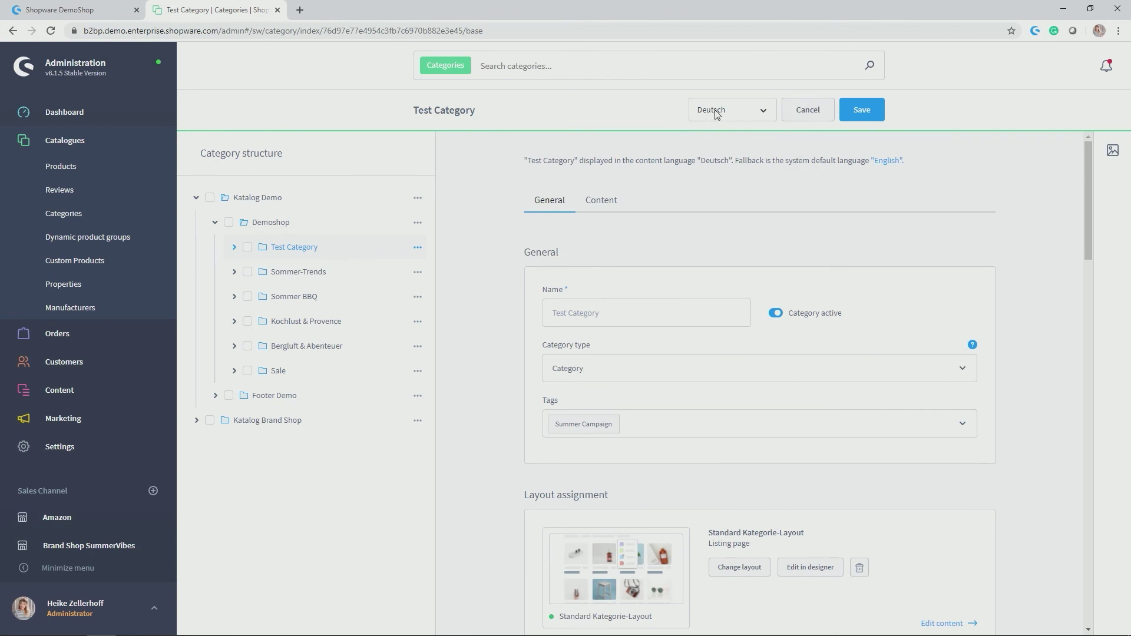
Enter Testkategorie as the German category name and save it.
scroll(498, 165, "down", 2)
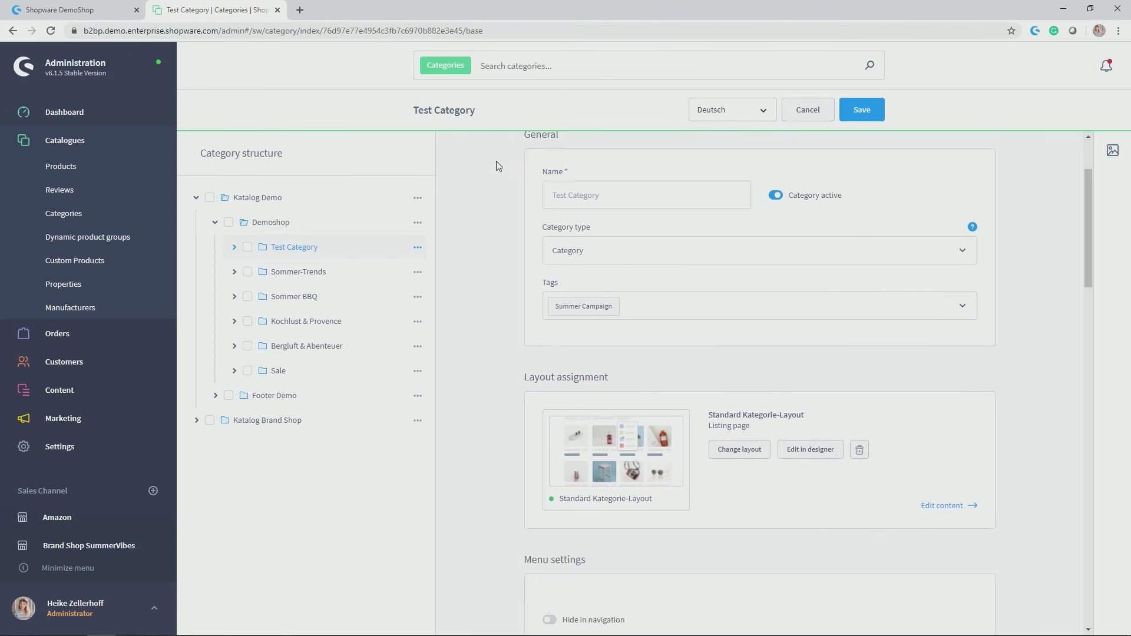
scroll(495, 180, "up", 1)
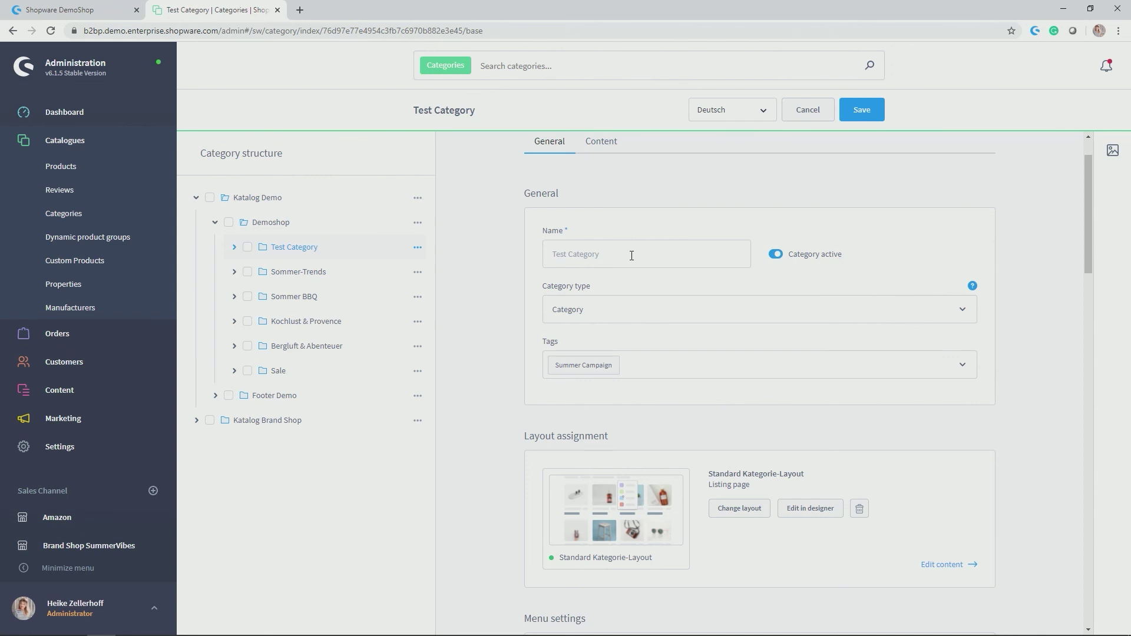
left_click(632, 256)
type("Te")
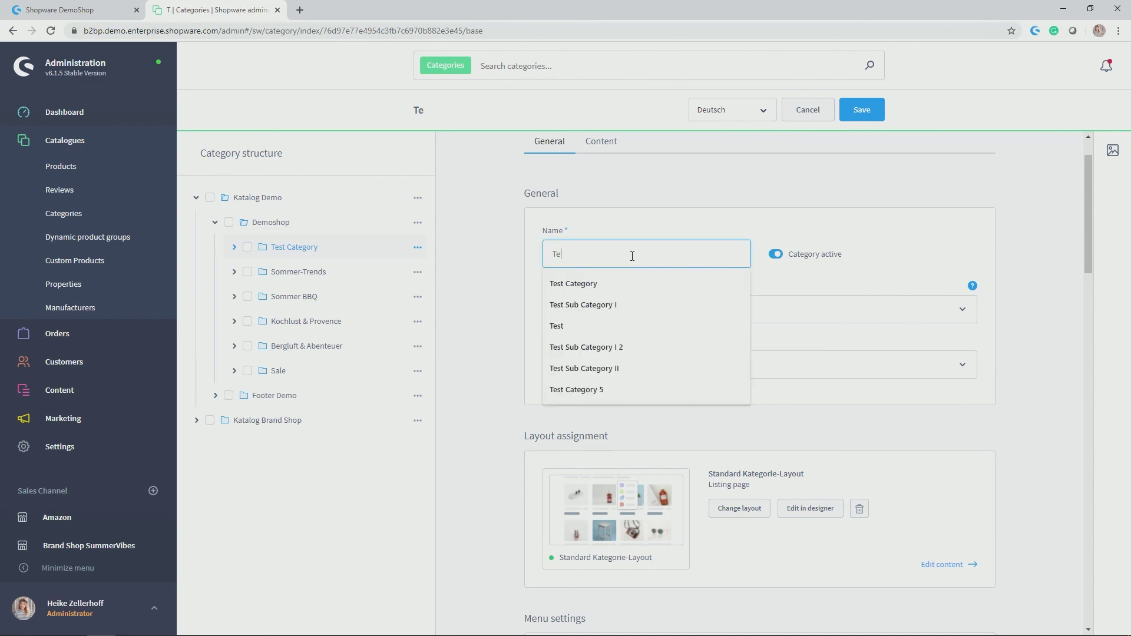
type("stkate")
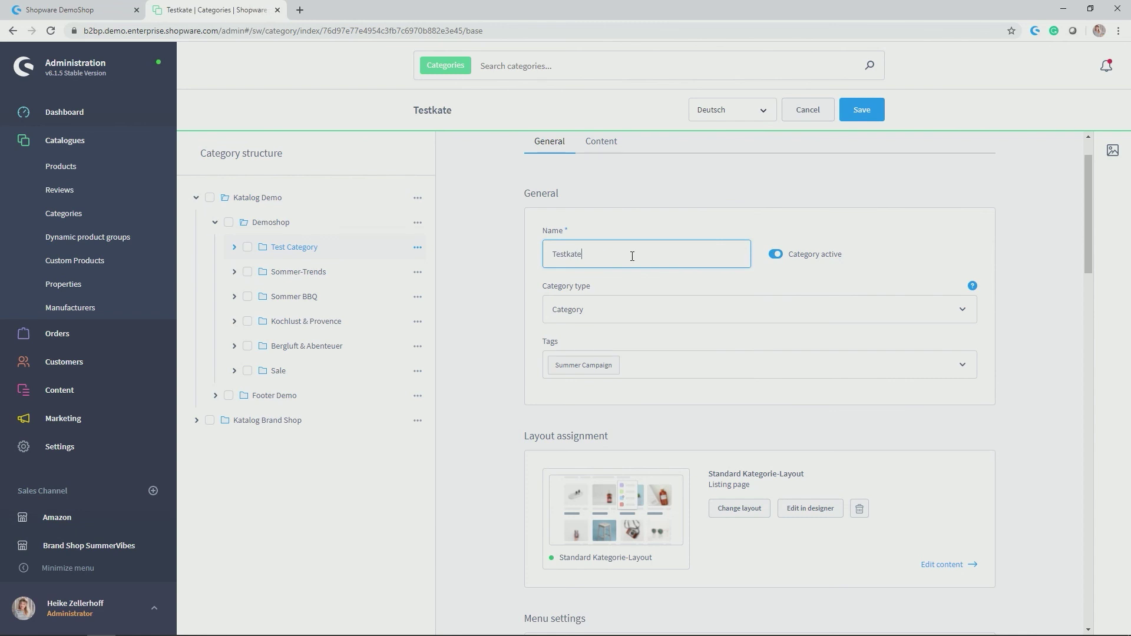
type("gorie")
left_click(866, 117)
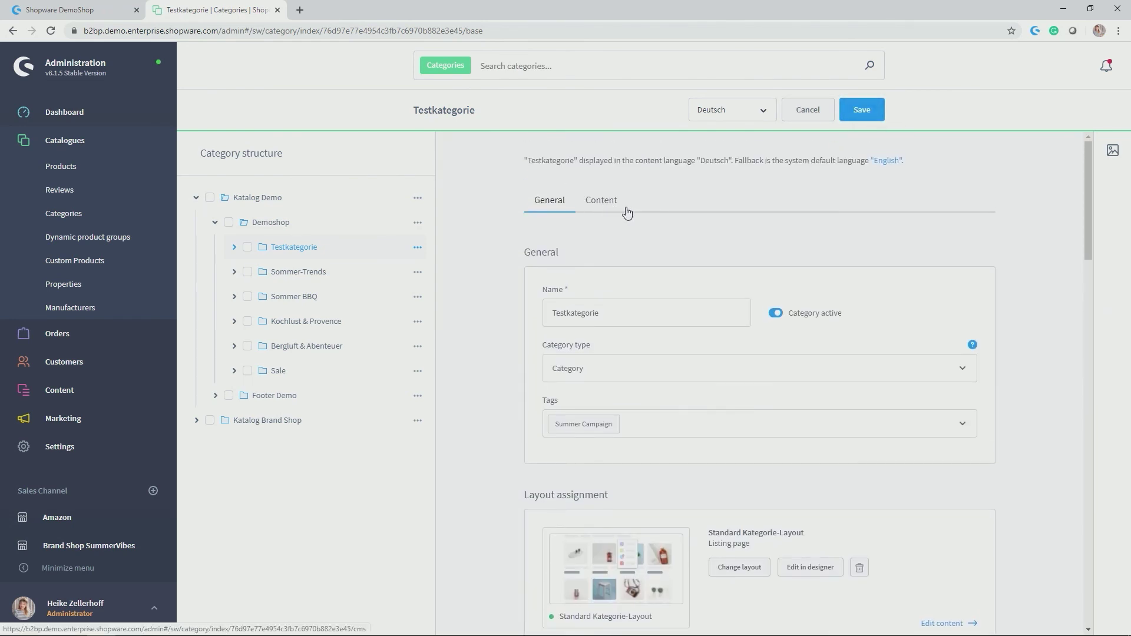
left_click(596, 202)
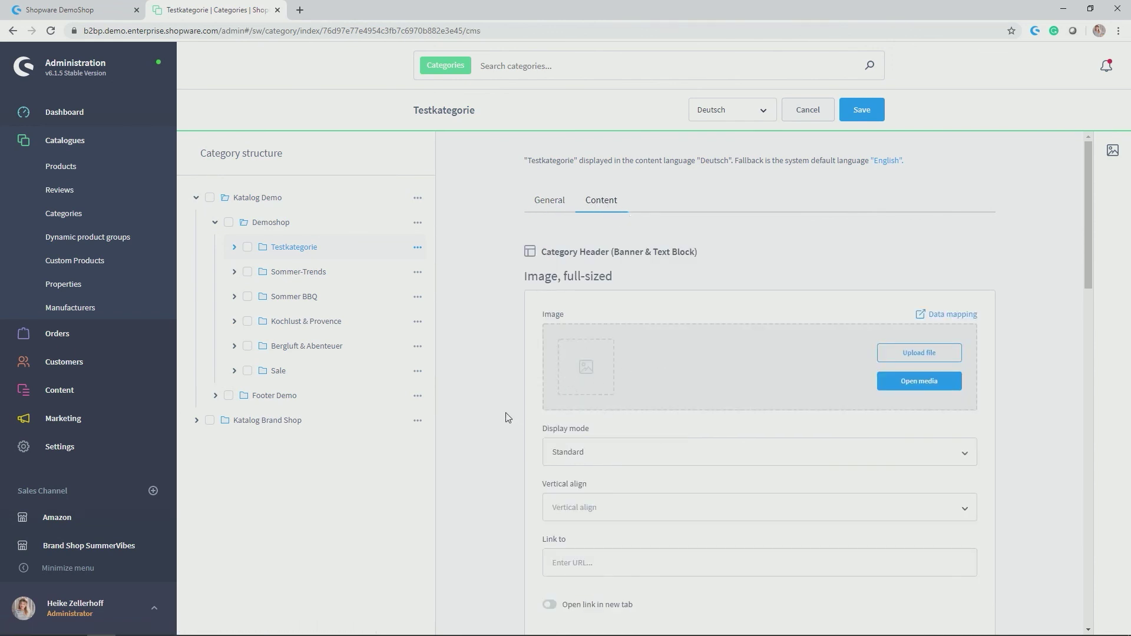
Review the Testkategorie layout blocks down to the product listing and save again.
scroll(509, 412, "down", 2)
scroll(530, 412, "up", 2)
scroll(536, 413, "down", 1)
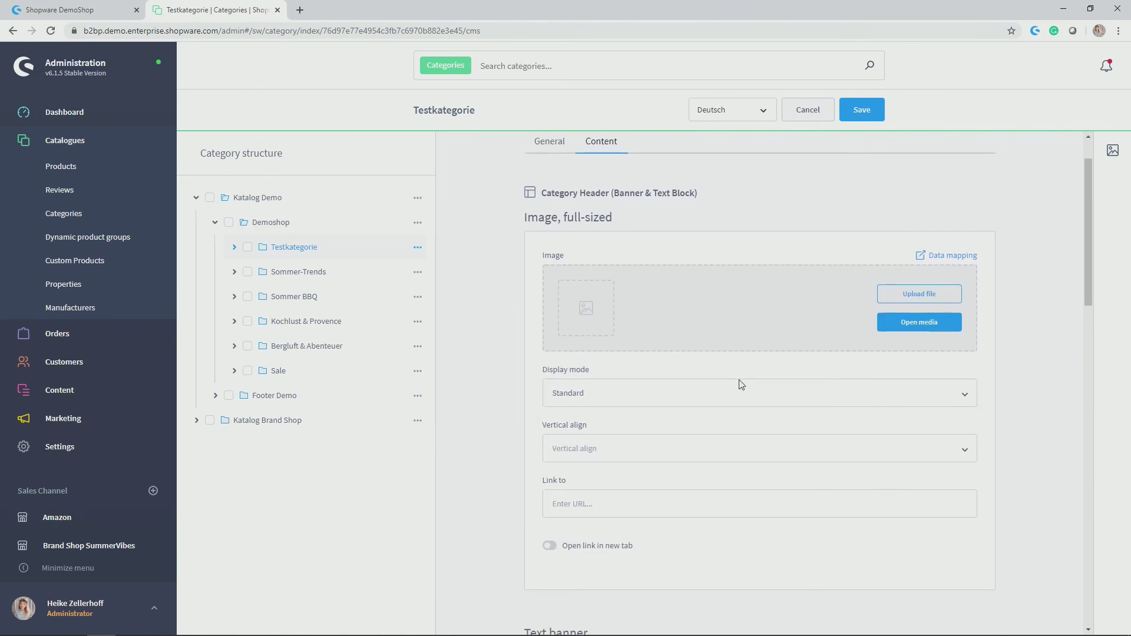
scroll(741, 384, "down", 8)
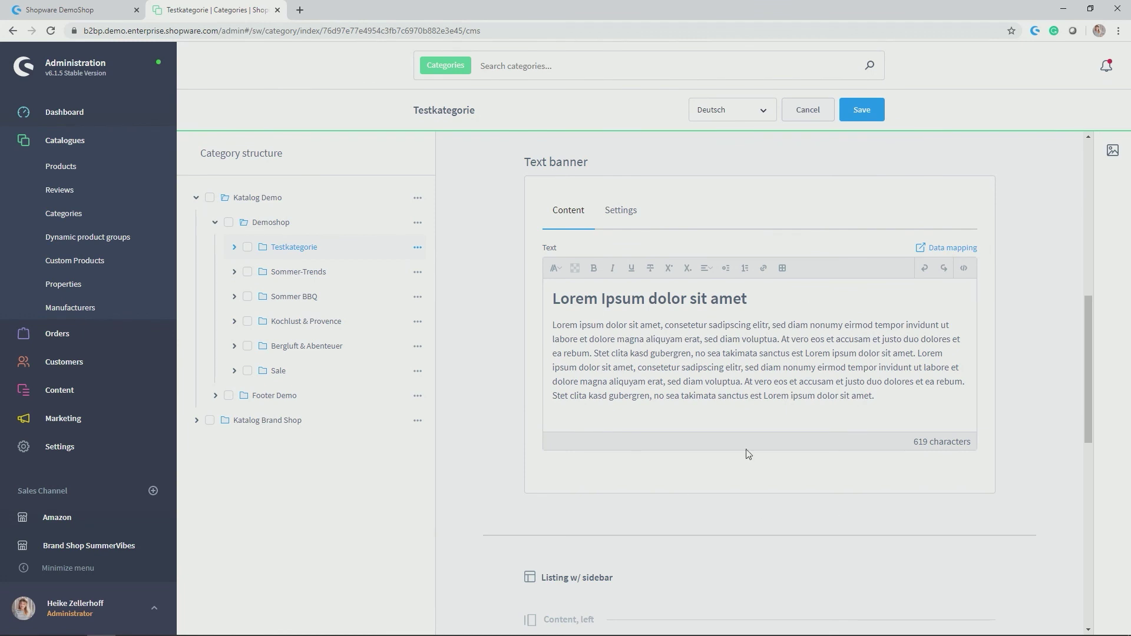
scroll(560, 433, "down", 5)
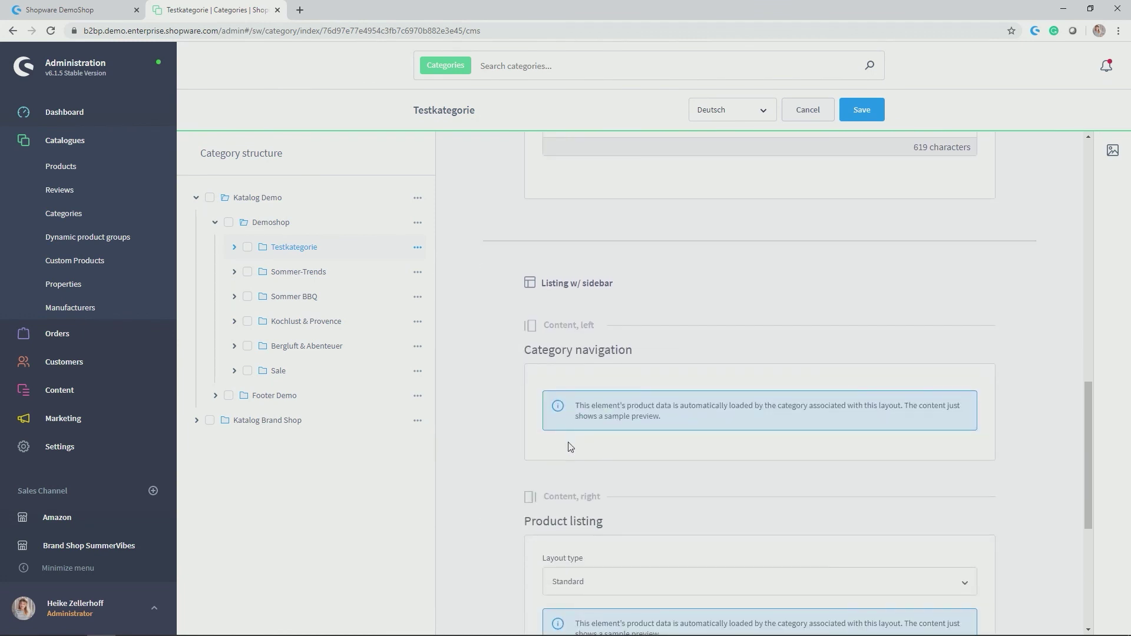
left_click(864, 118)
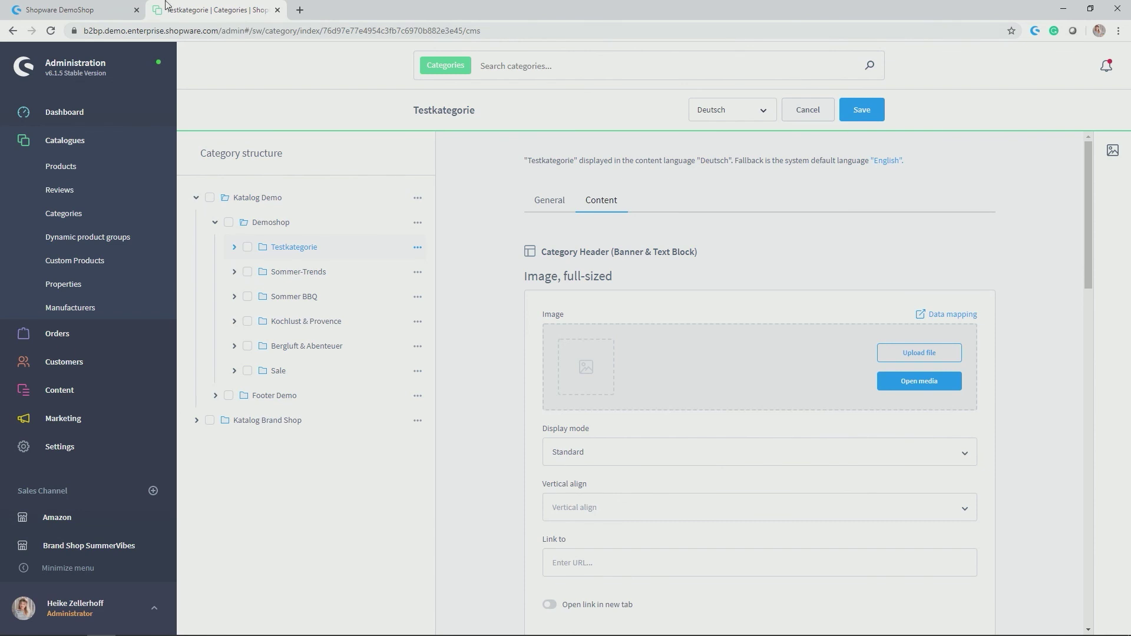
left_click(104, 7)
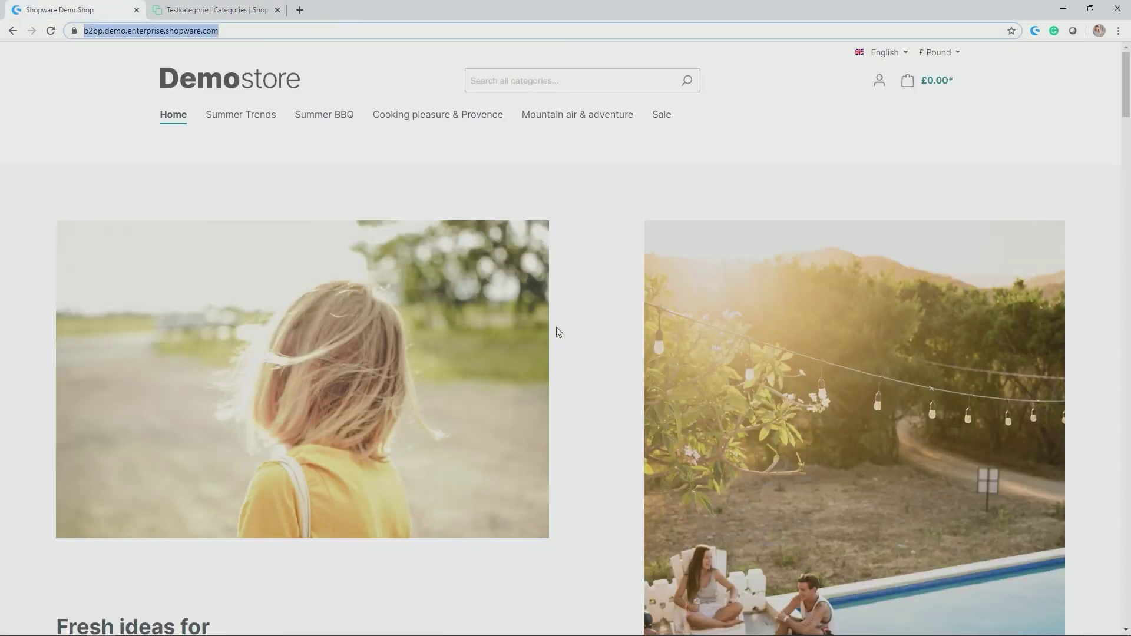
Reload the storefront and open Test Category to check its banner, green description and five products.
key("F5")
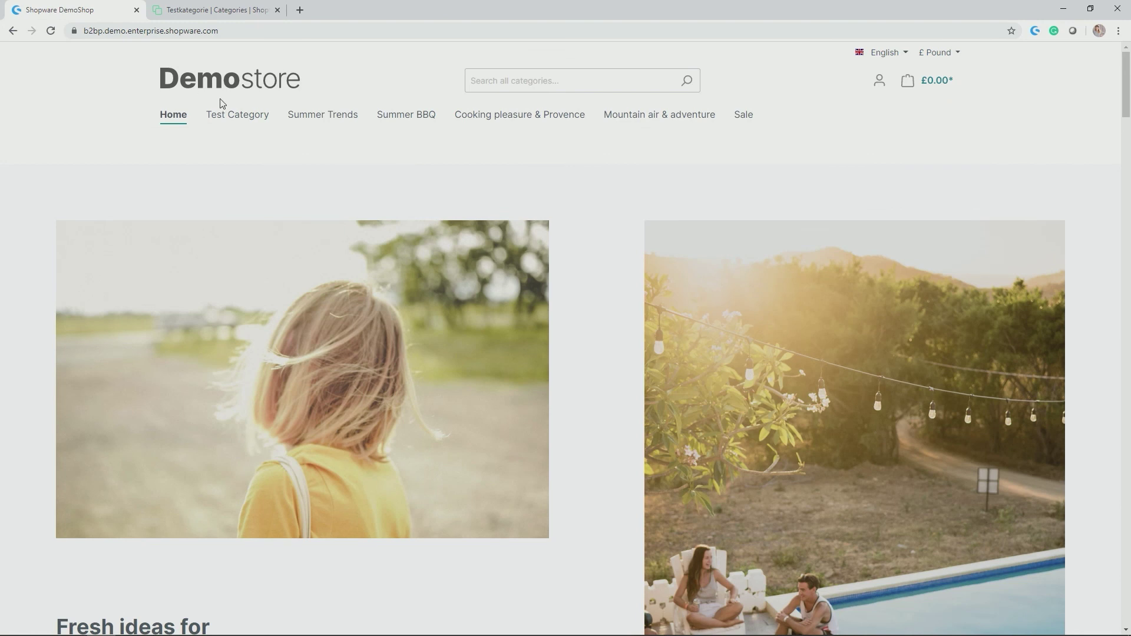
left_click(242, 116)
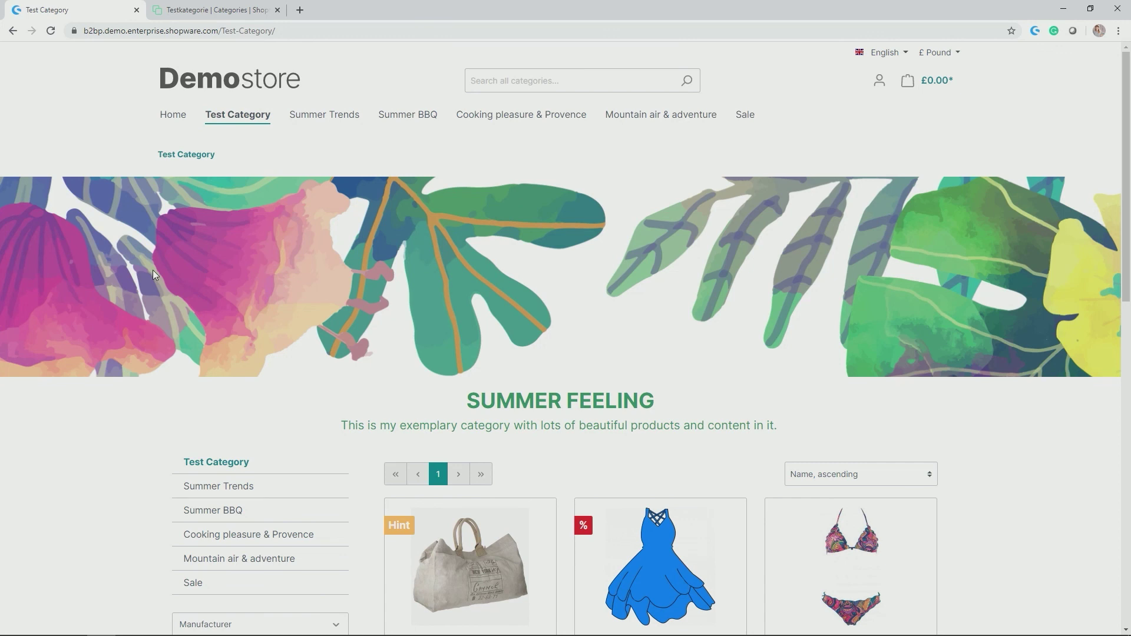
scroll(154, 271, "down", 1)
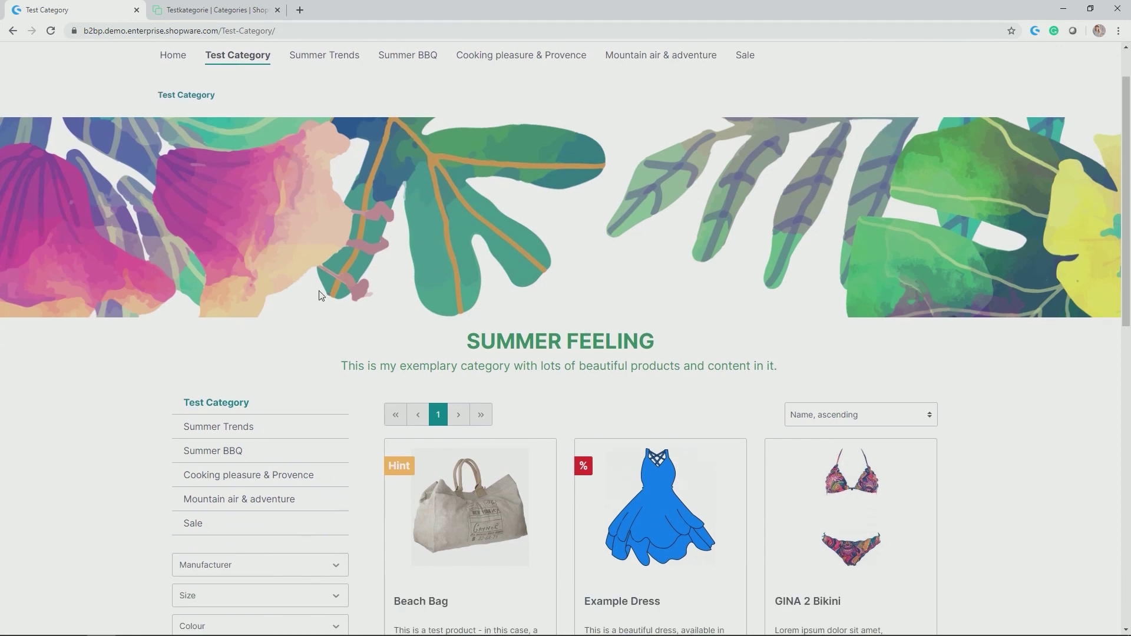
scroll(378, 266, "down", 2)
left_click_drag(454, 227, 836, 294)
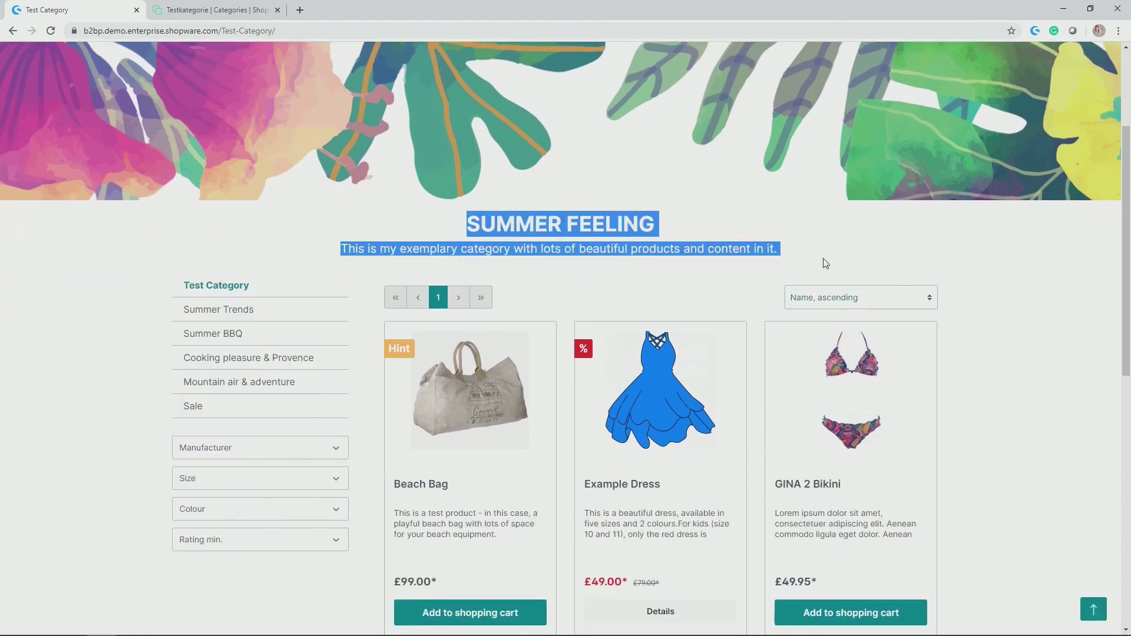
left_click(804, 253)
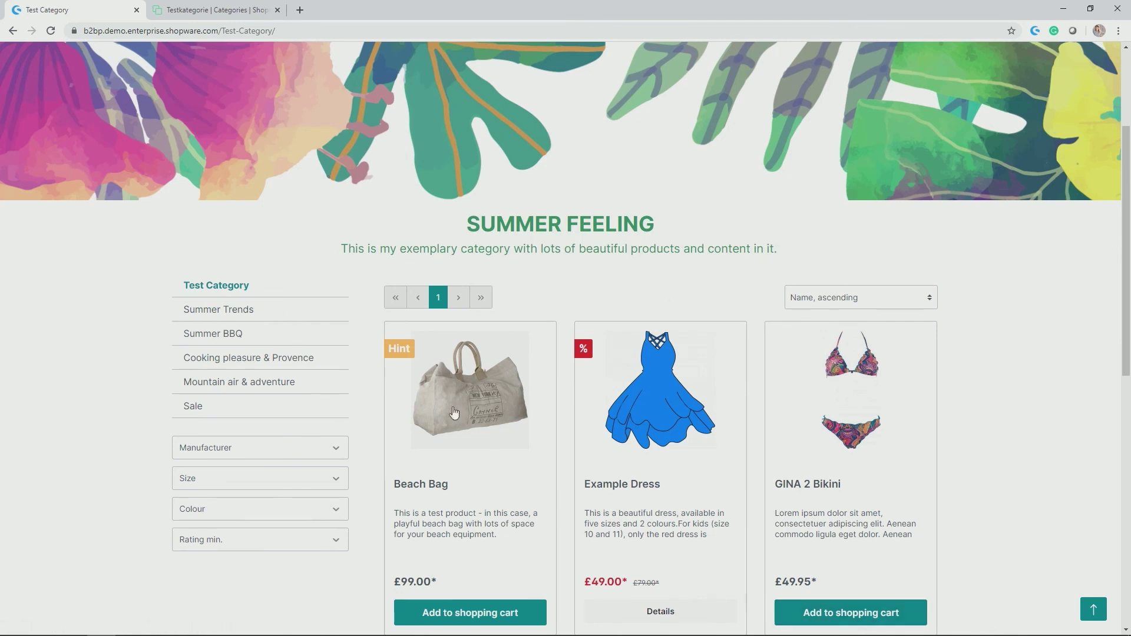
scroll(701, 360, "down", 6)
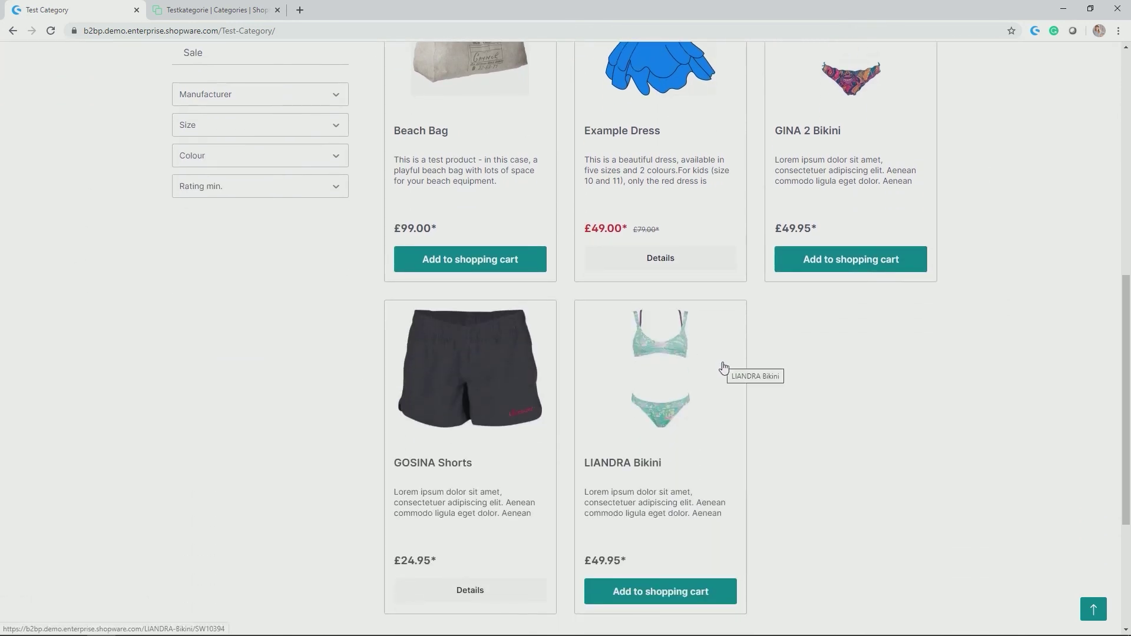
scroll(849, 283, "up", 8)
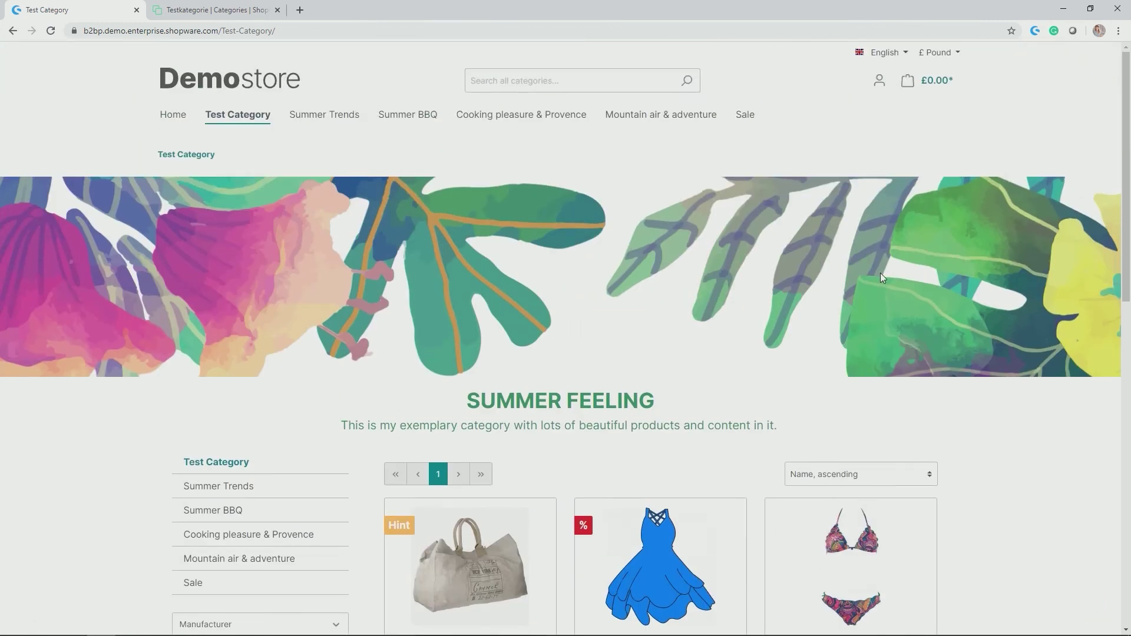